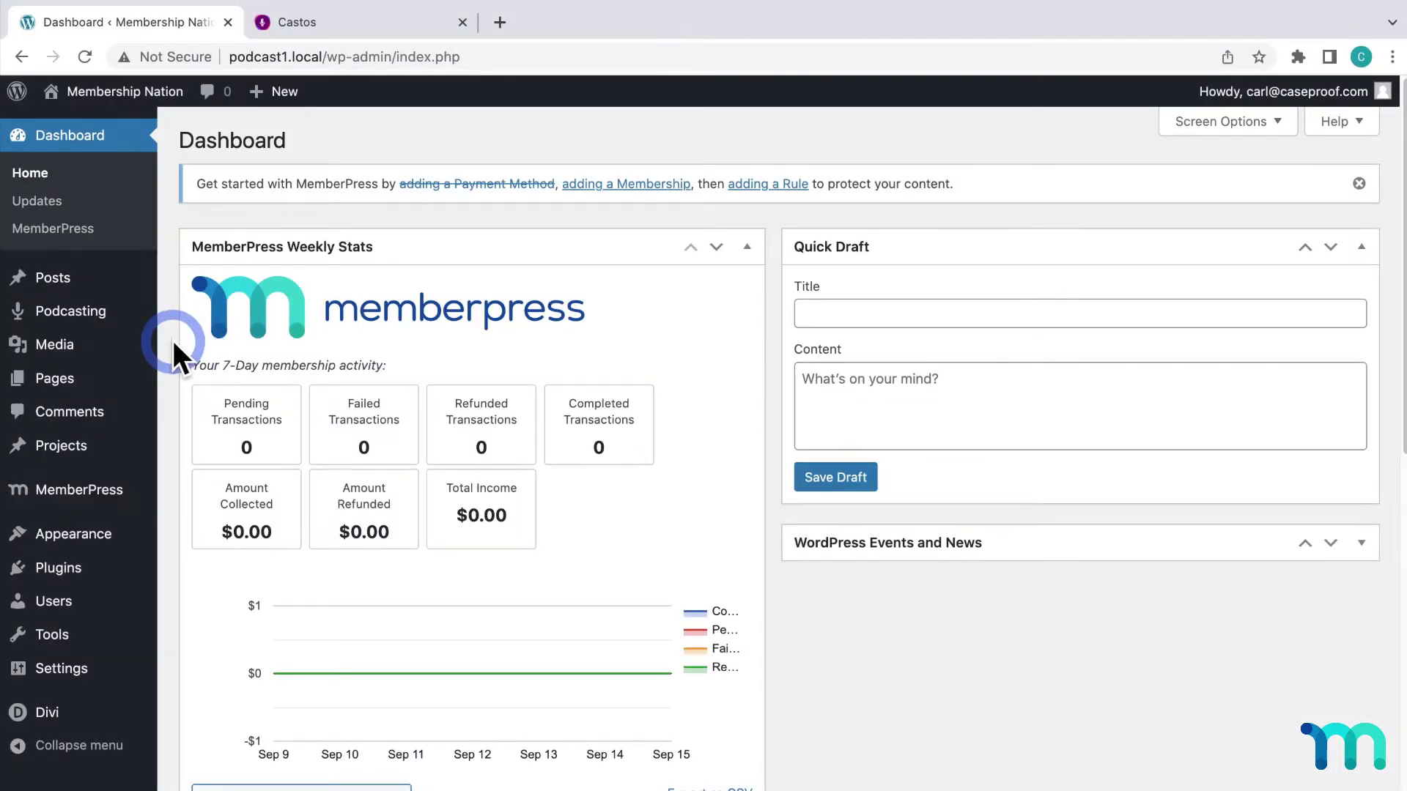
Switch to the Castos tab listing Test Podcast 1 and Test Podcast 2
mouse_move(93, 496)
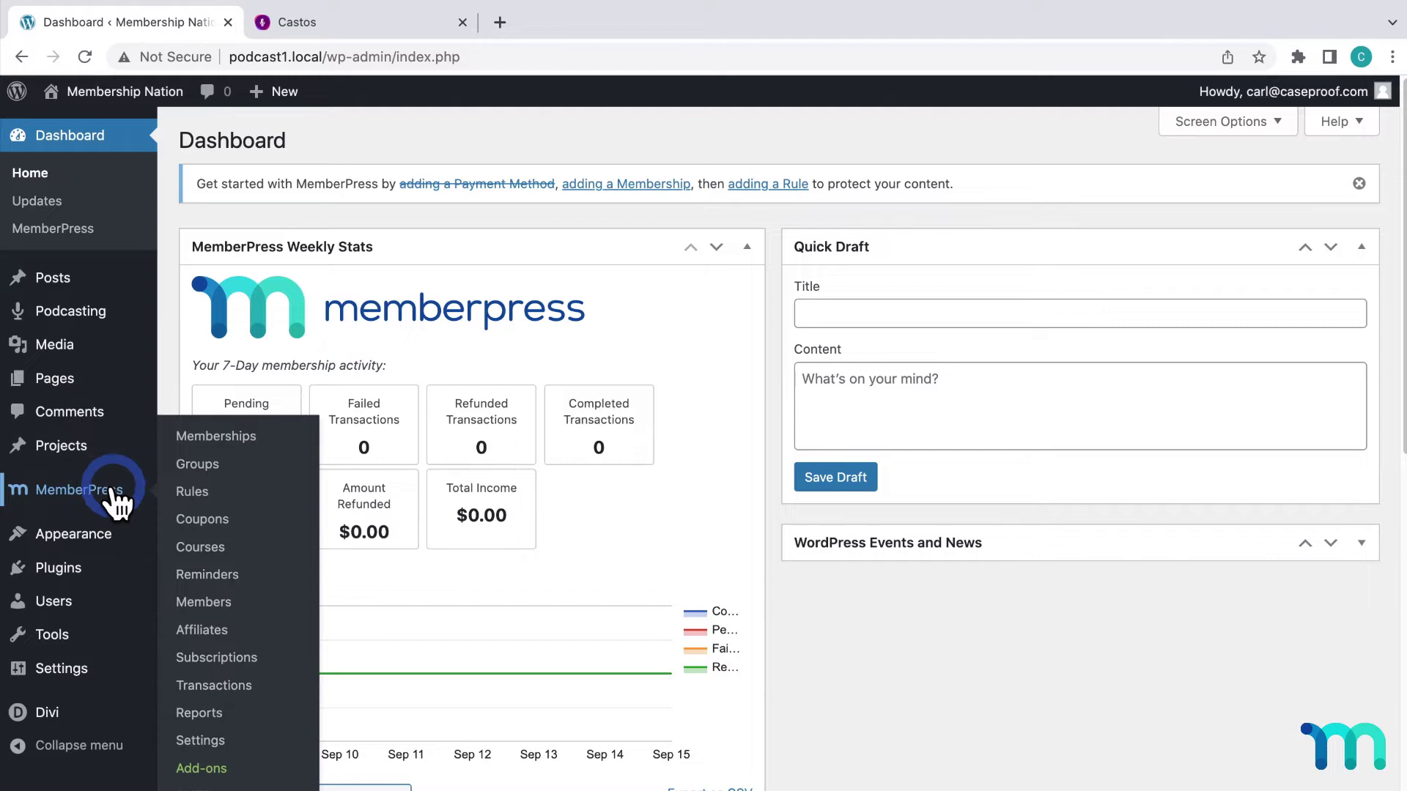
mouse_move(71, 317)
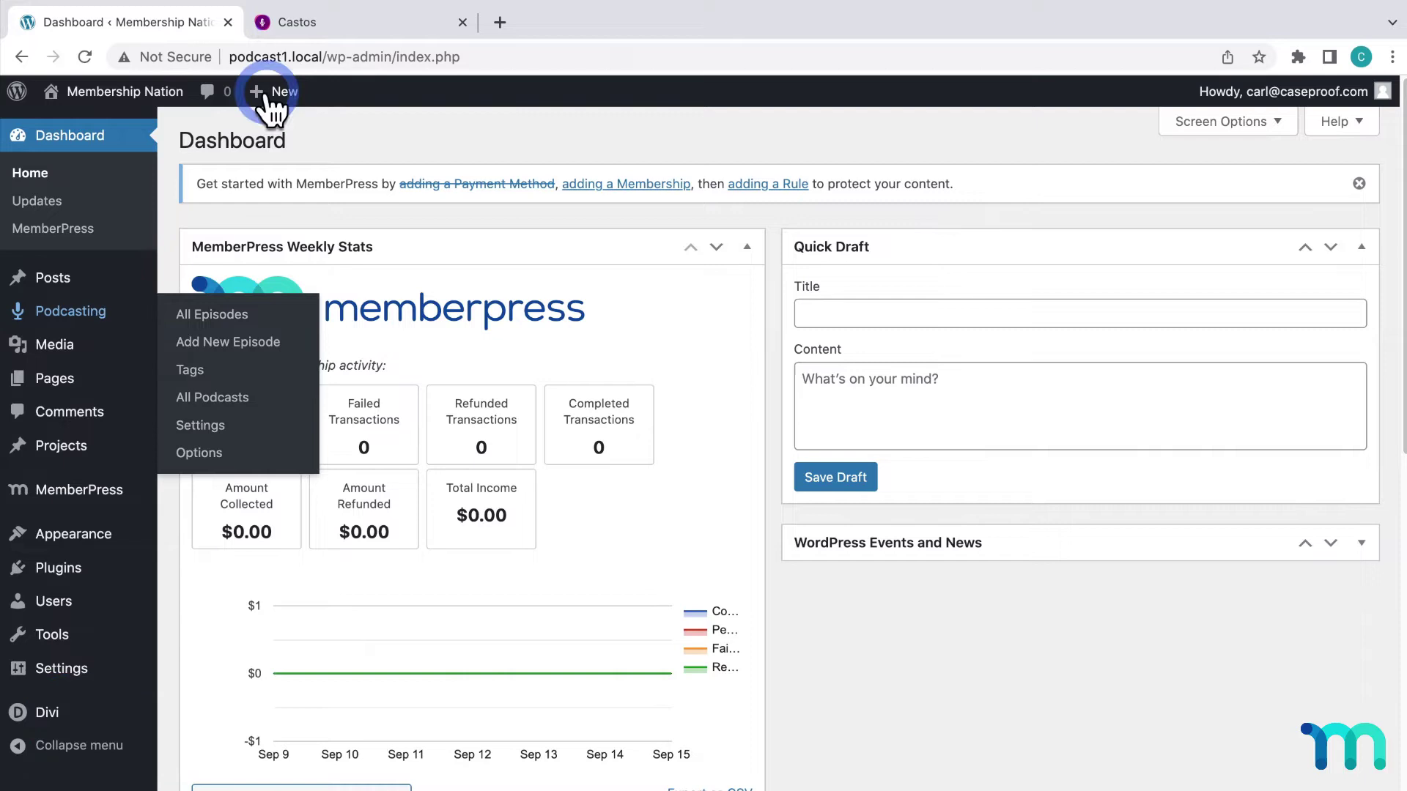
left_click(301, 22)
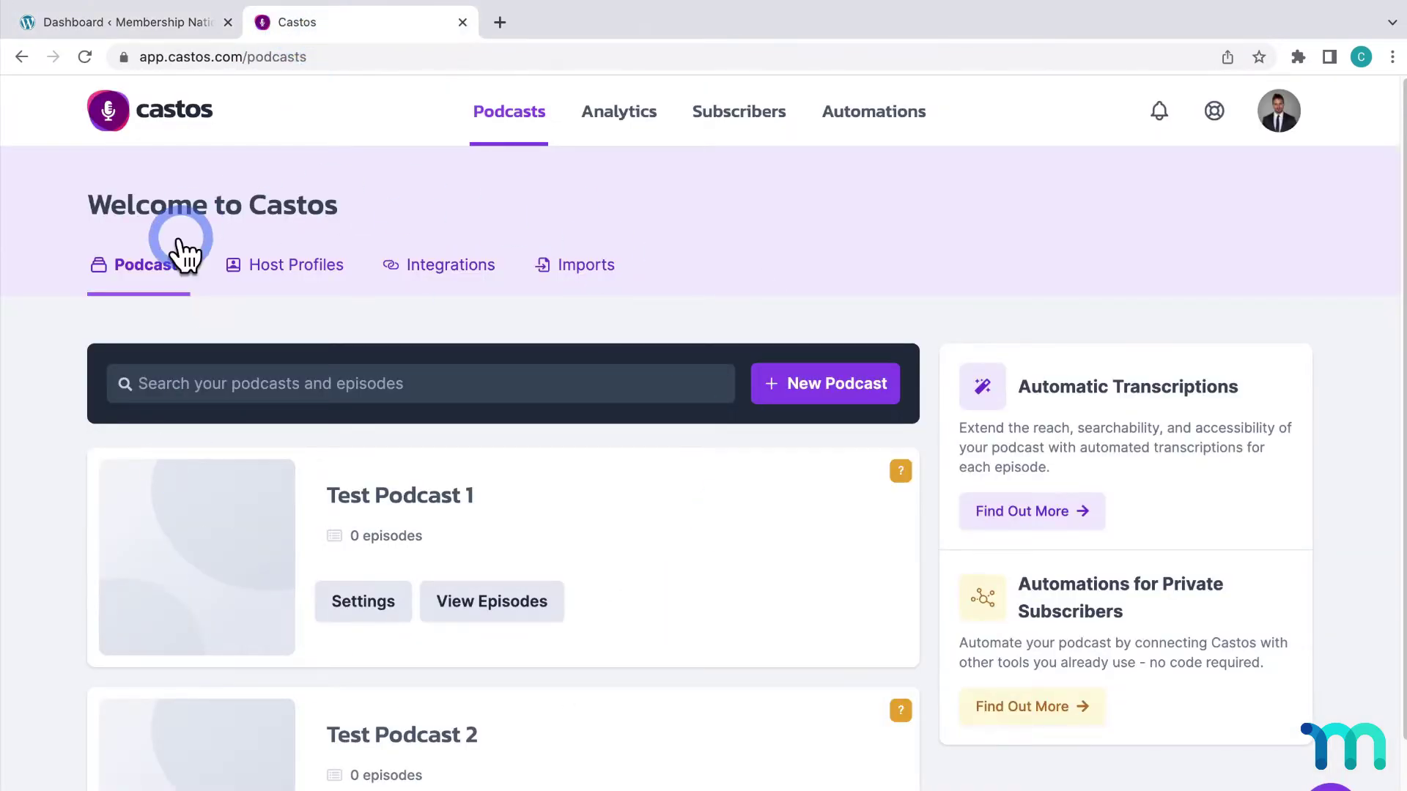
Return to the Membership Nation dashboard in WordPress Admin
left_click(165, 25)
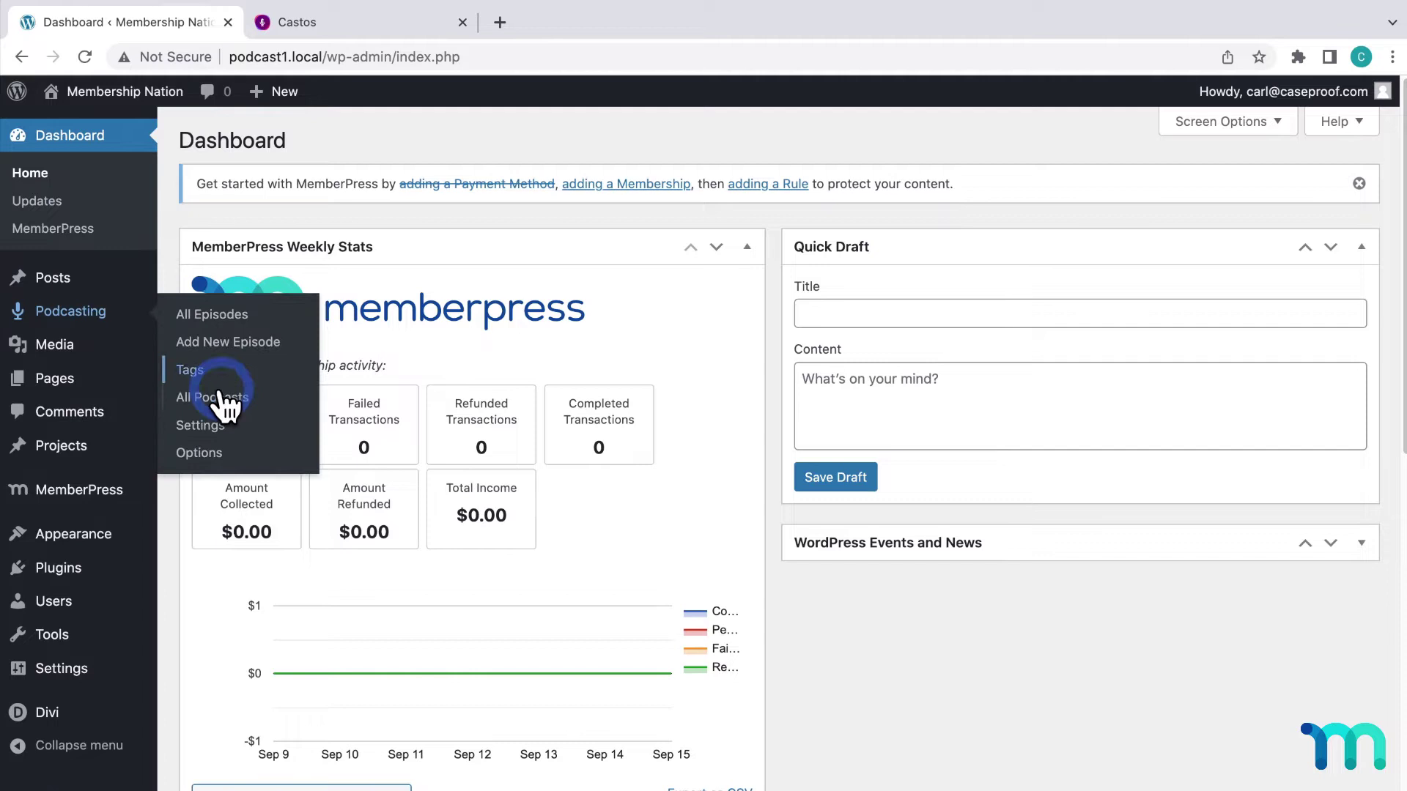
Review the Podcasting Feed details: title Membership Nation, subtitle 'Welcome to Membership Nation!' and host
left_click(236, 427)
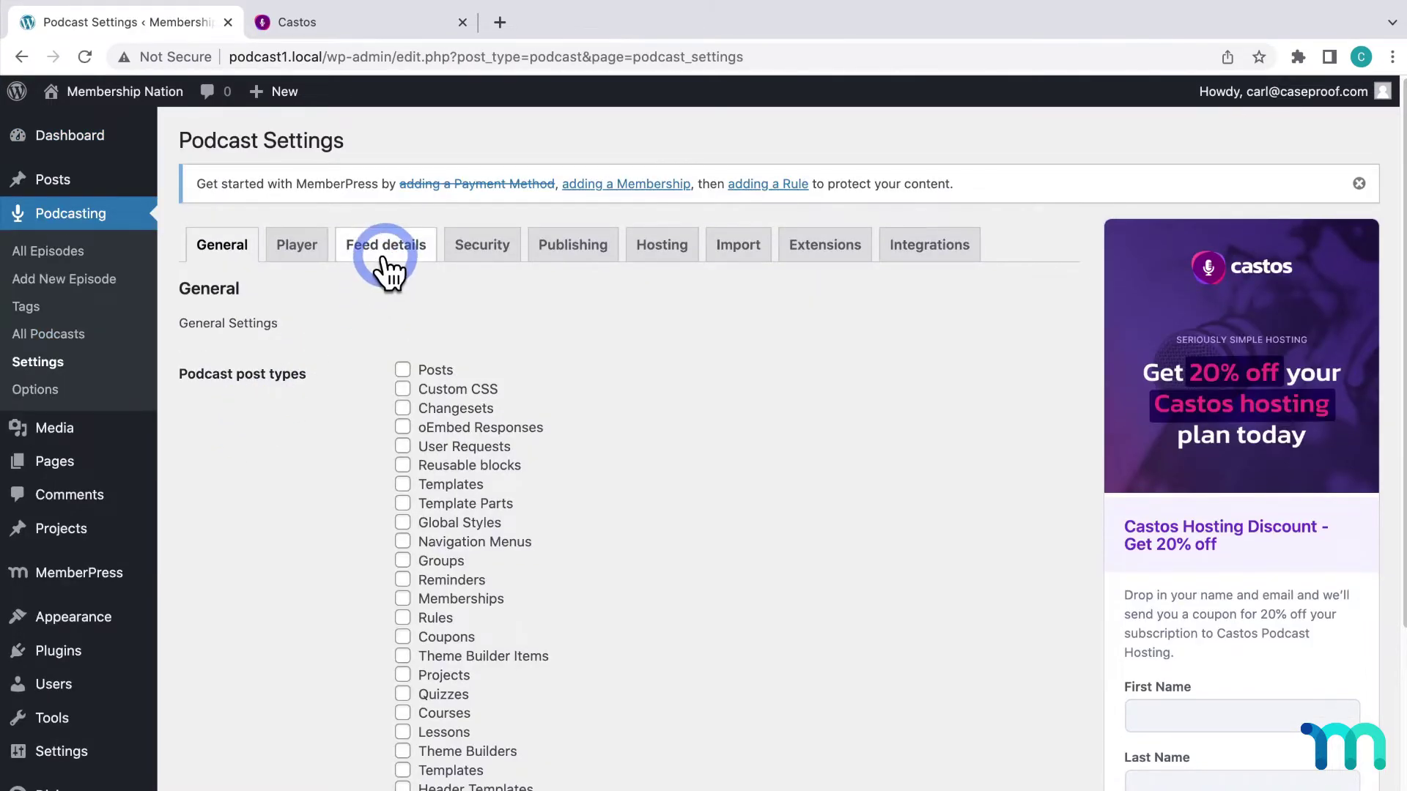
left_click(389, 262)
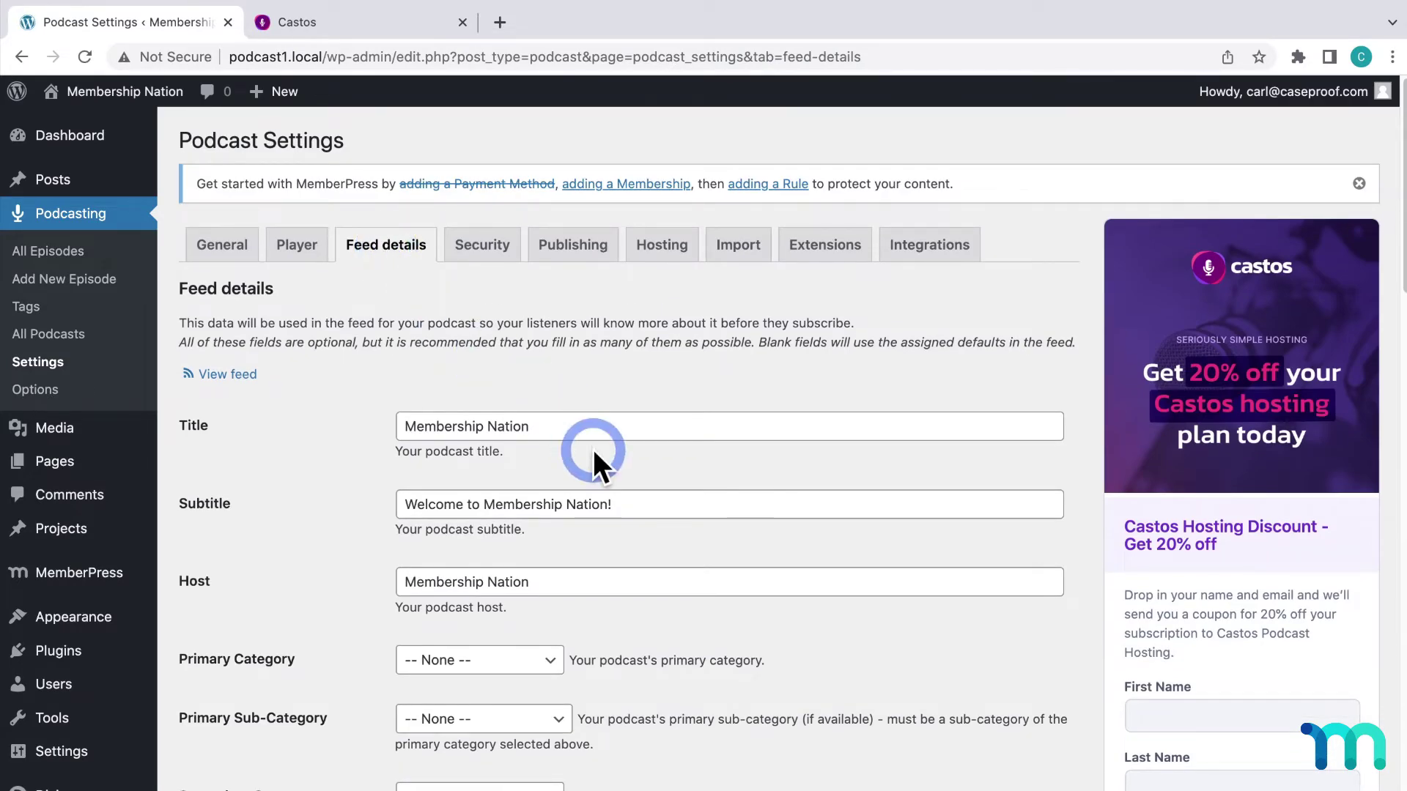
scroll(592, 455, "down", 5)
scroll(592, 450, "up", 5)
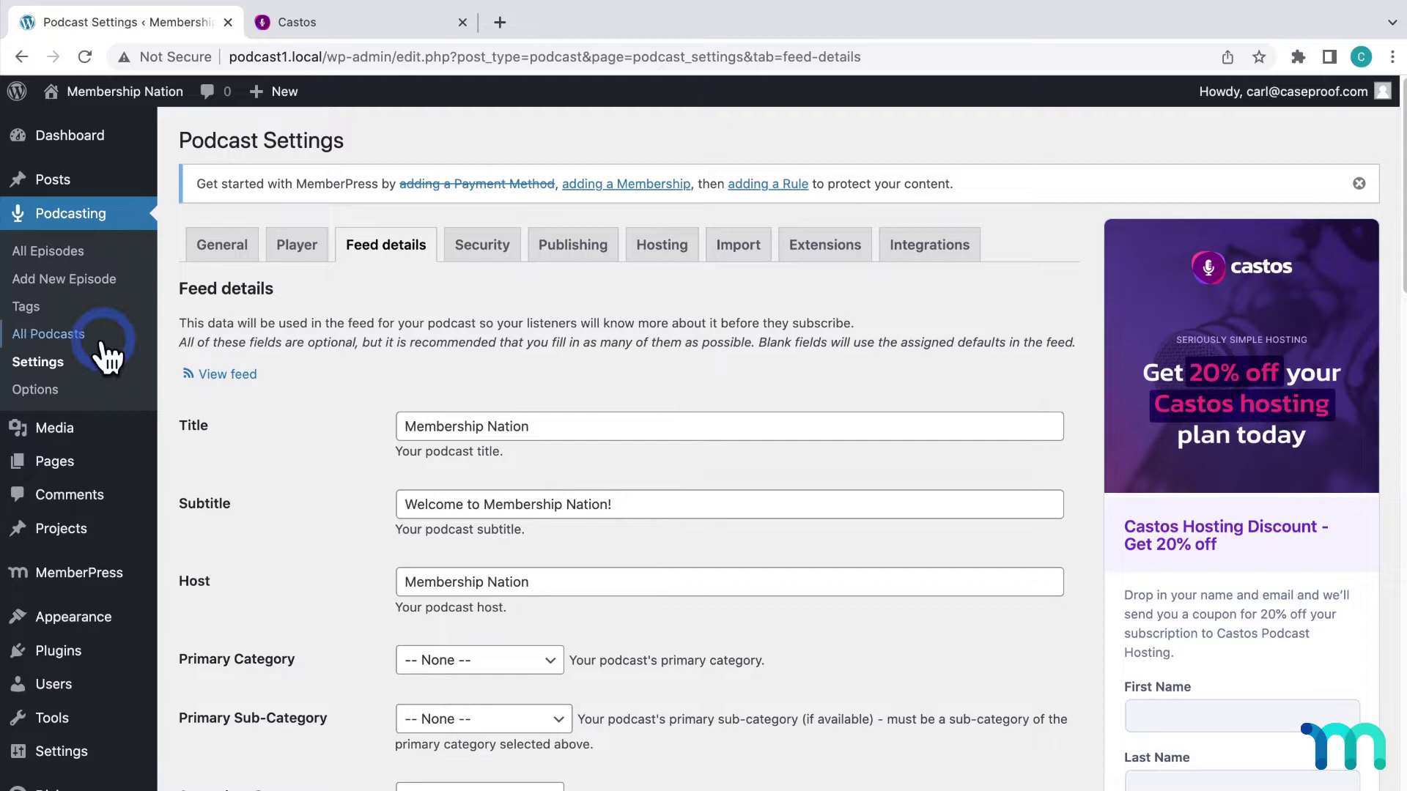
Enter podcast 'Membership Nation Podcast', slug 'membership-nation-podcast', description 'WordPress monetization, membership sites, and more!'
left_click(74, 337)
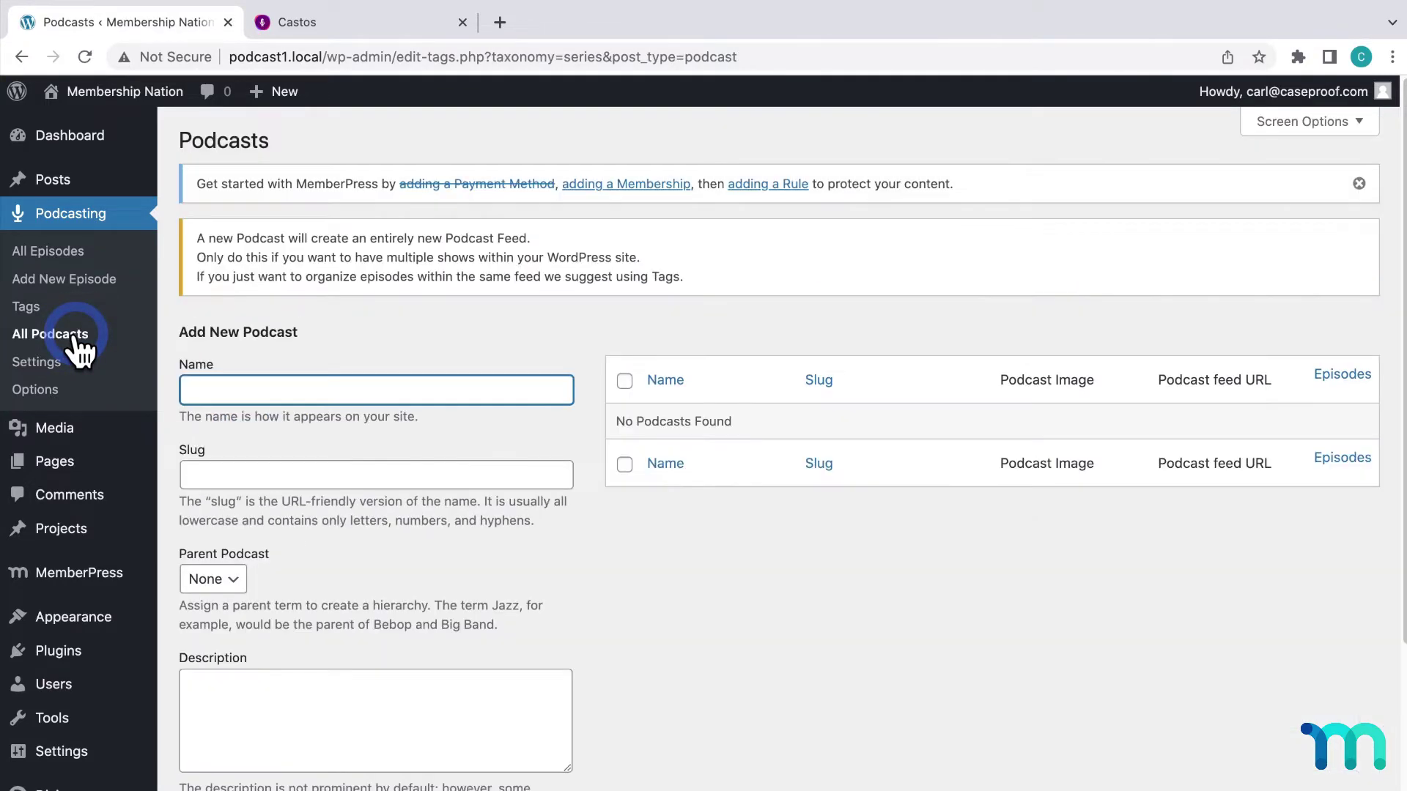
left_click(257, 393)
type("Membership Nation Podcast")
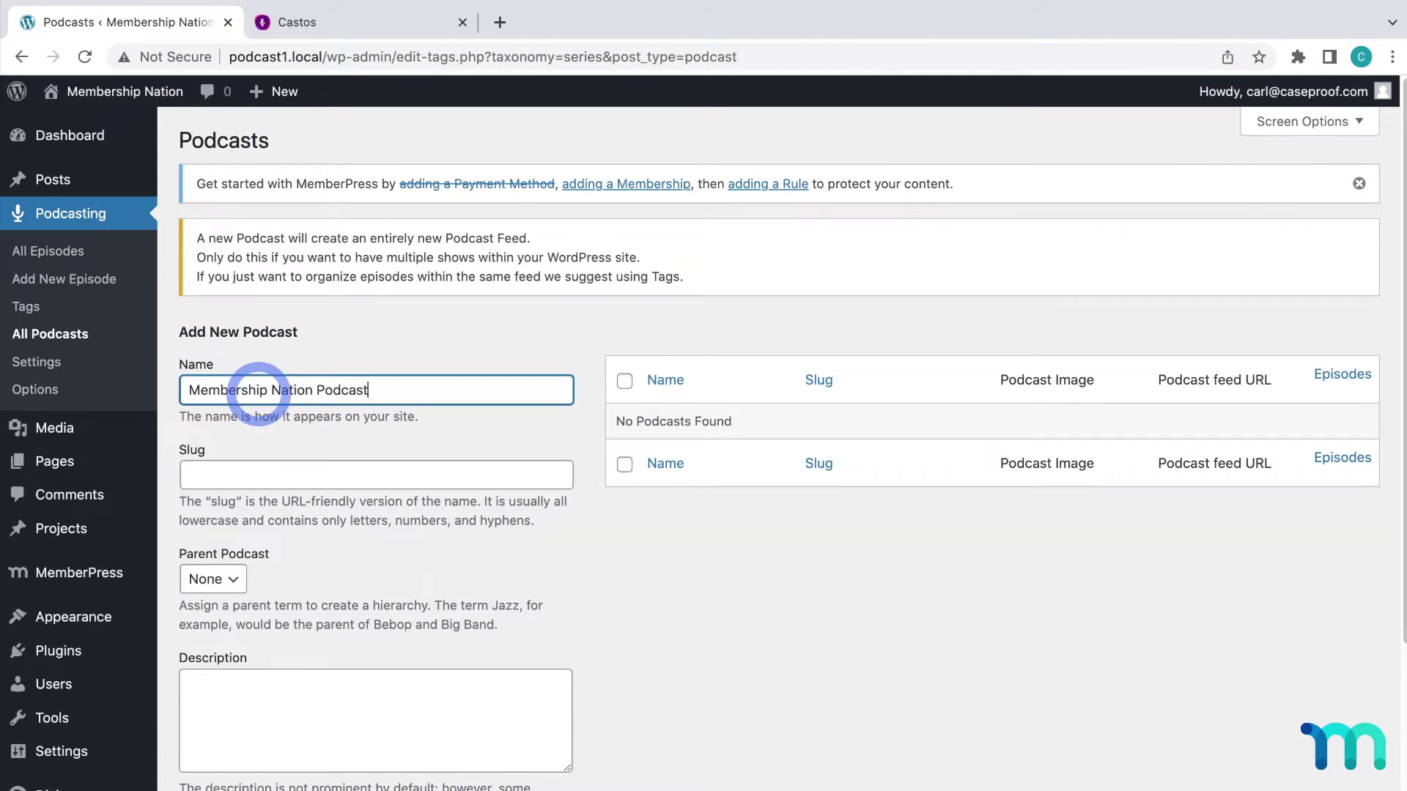
key("Tab")
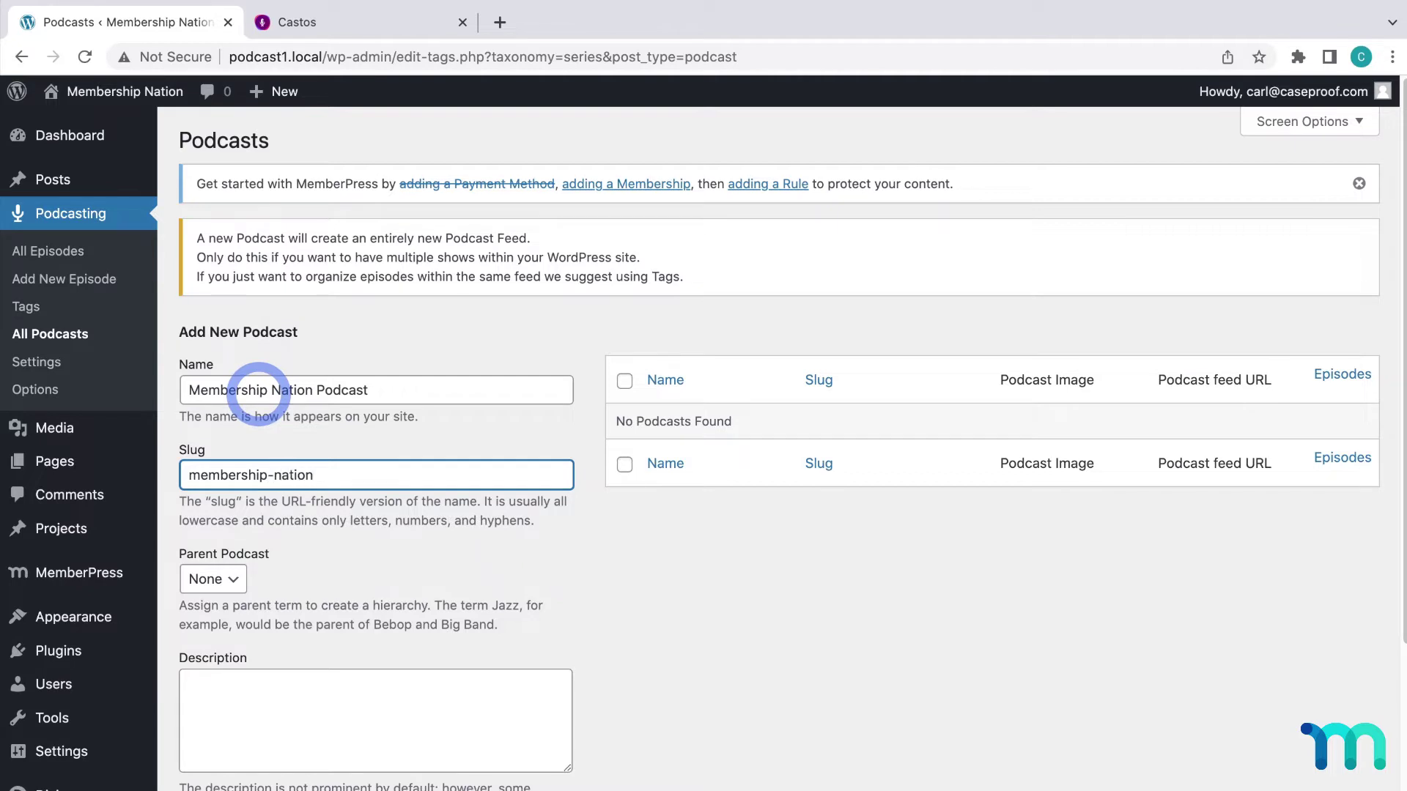
type("membership-nation-podcast")
key("Tab")
key("Tab")
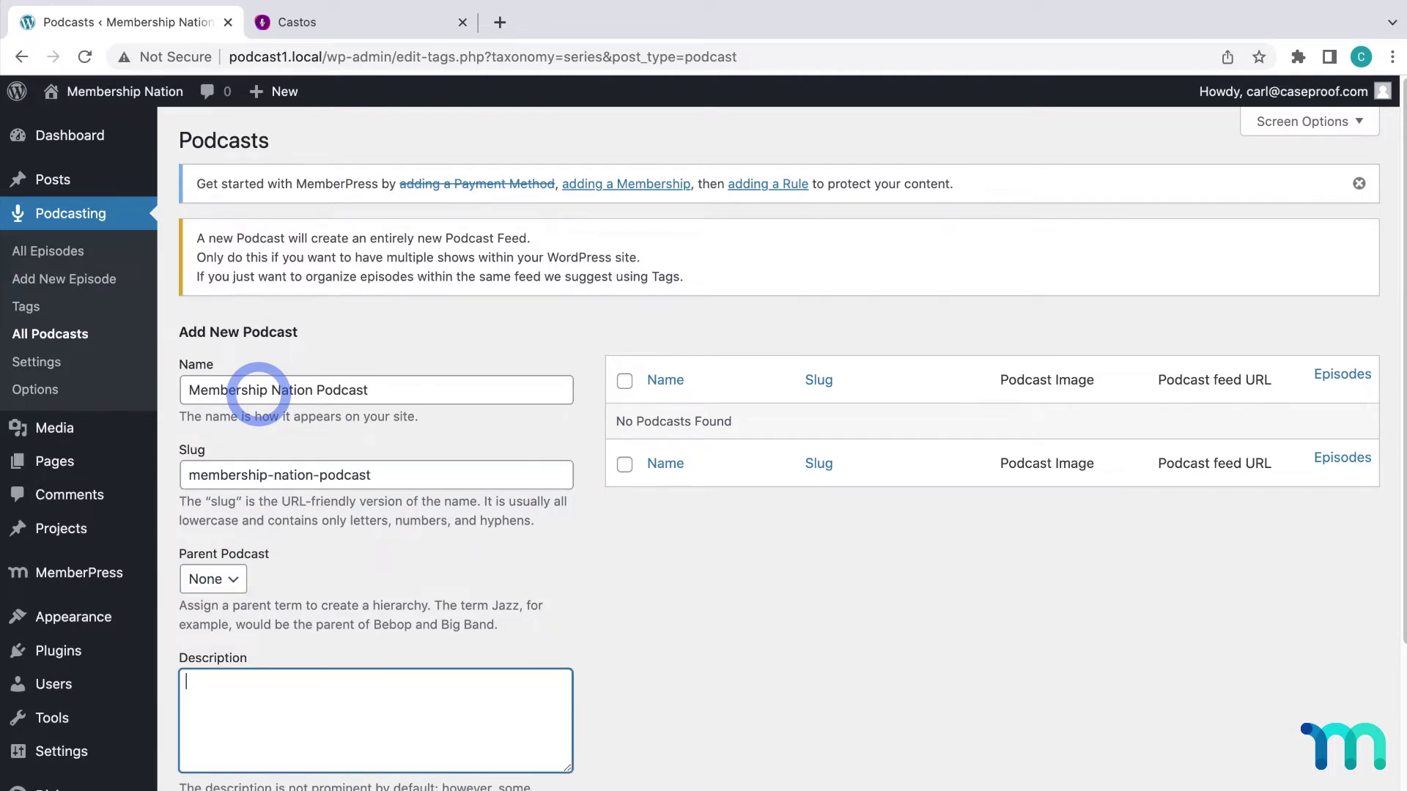
type("WordPress monetization, membershi")
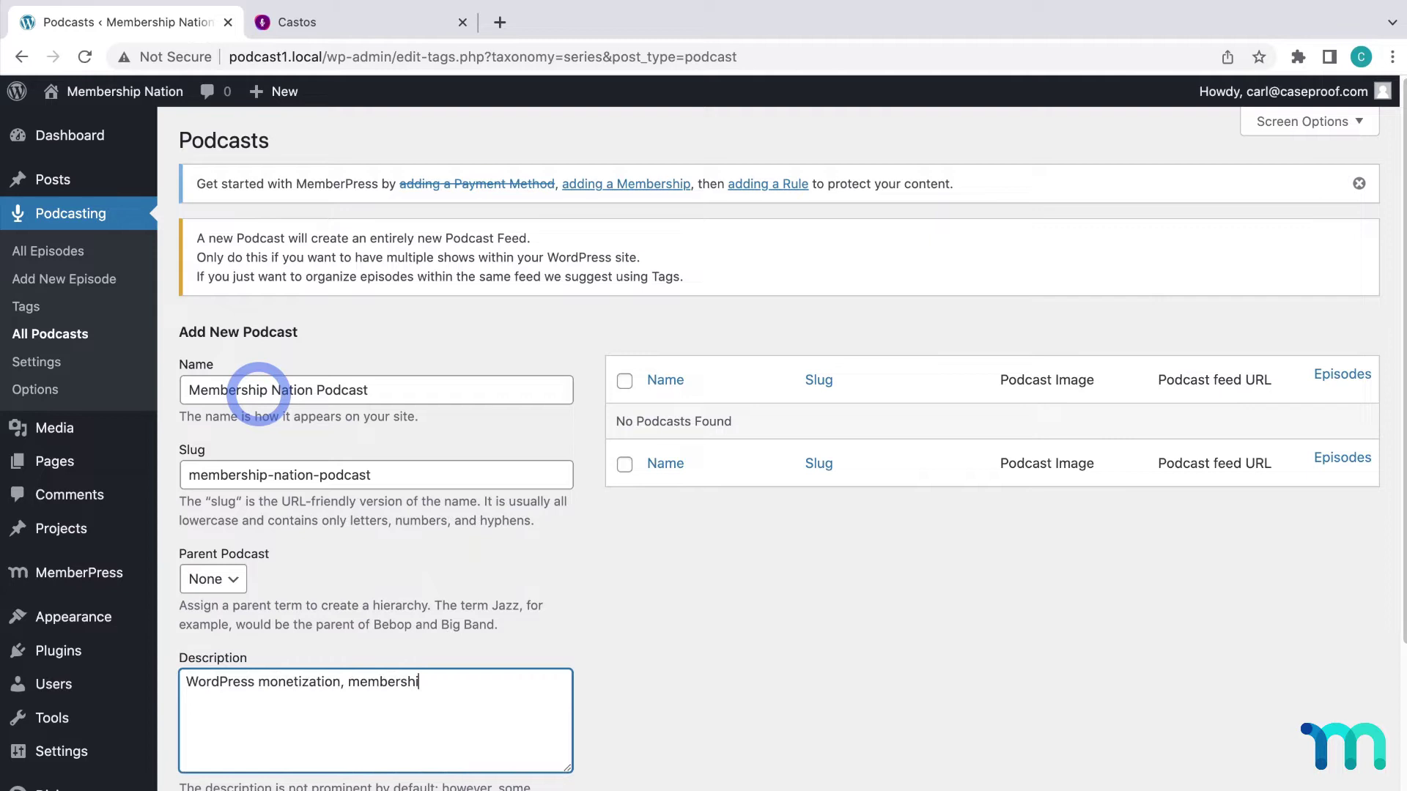
type("p sites, and more!")
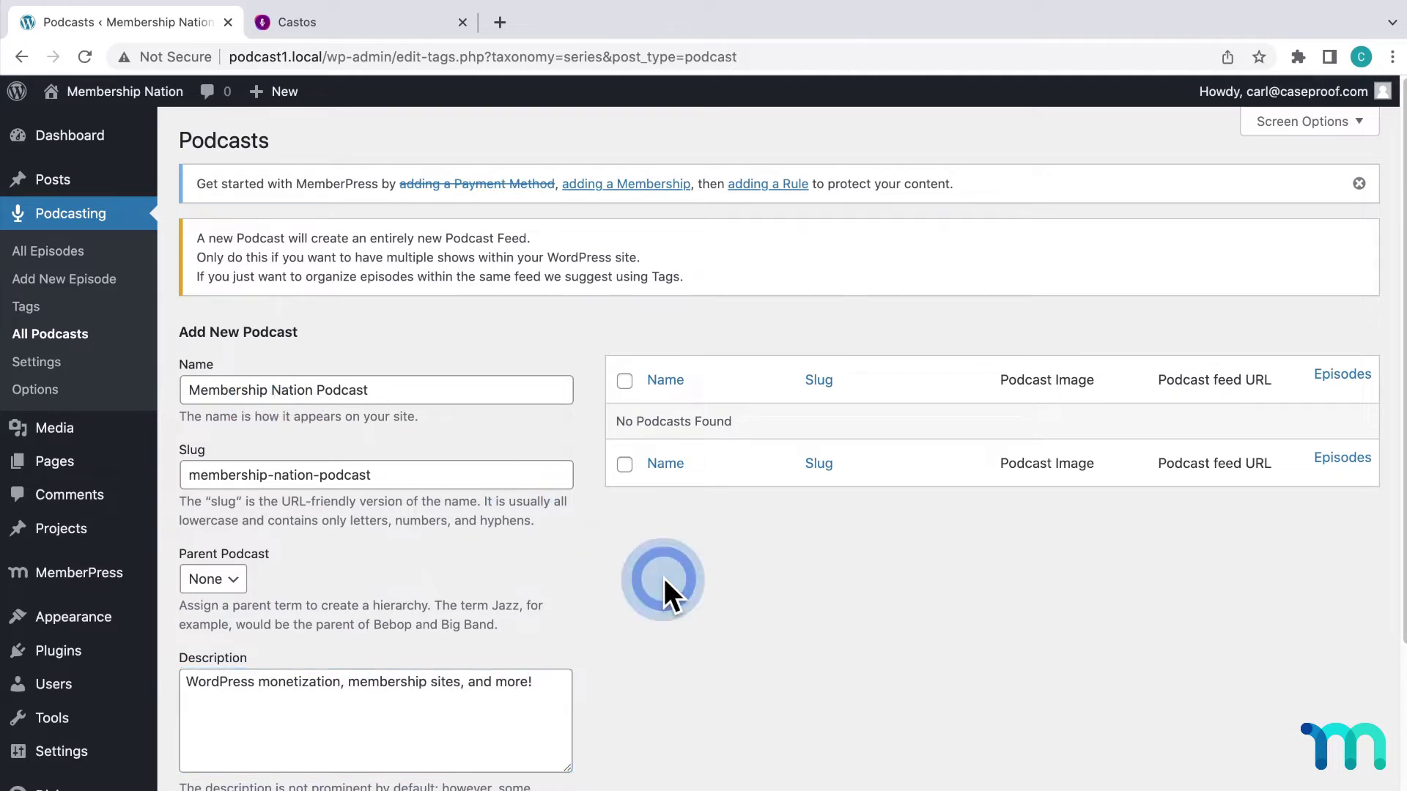
Pick the Membership Nation cover from the Media Library and add the Membership Nation Podcast
scroll(527, 619, "down", 4)
left_click(246, 722)
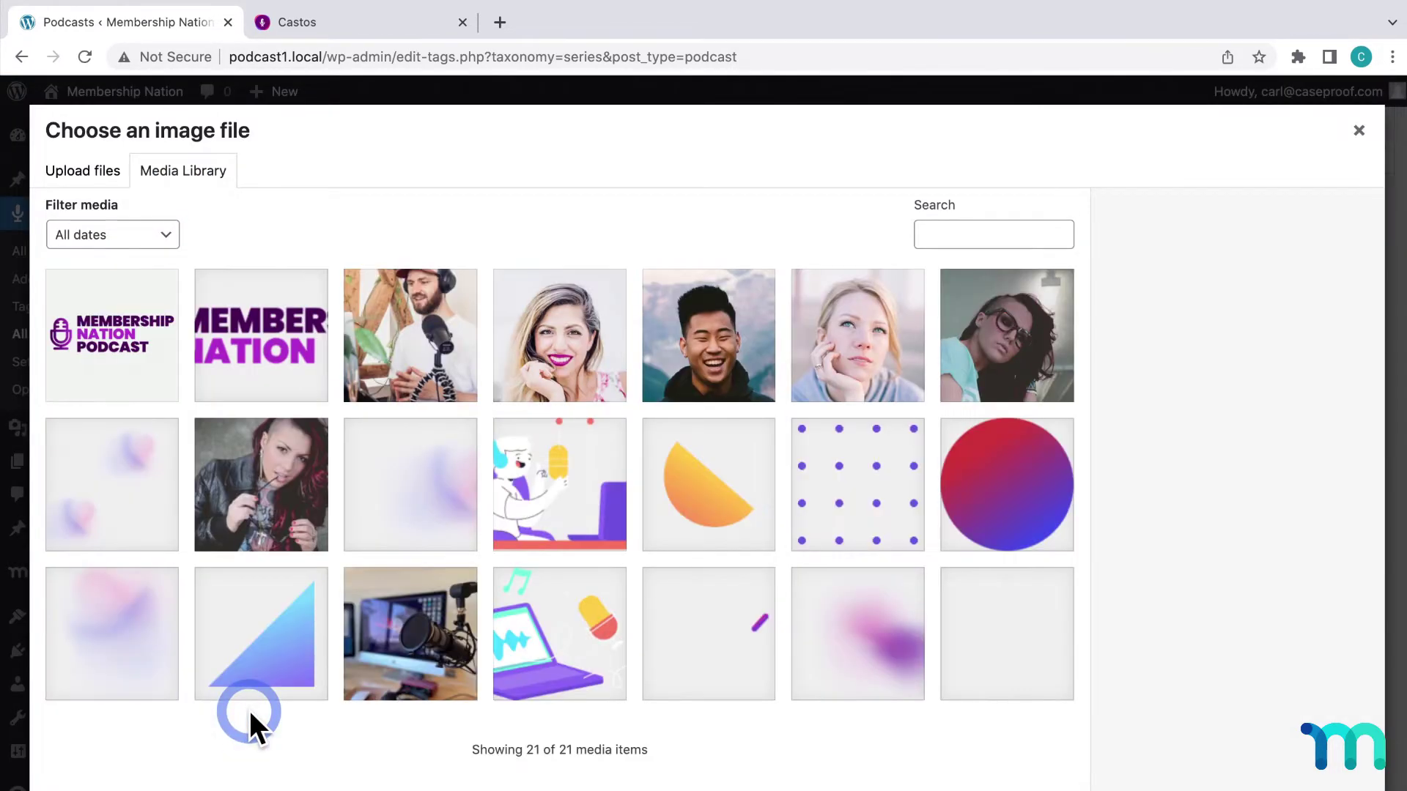
left_click(132, 355)
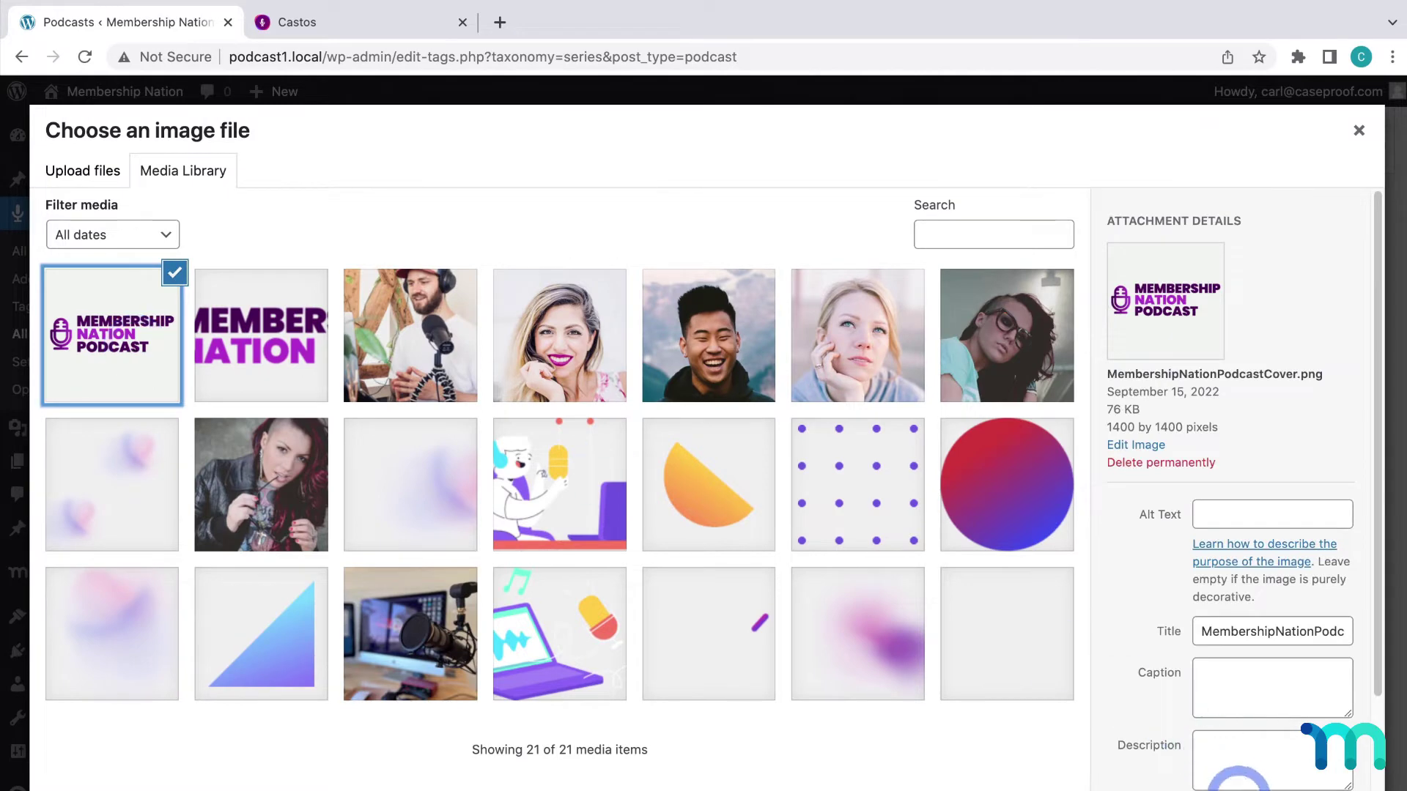
left_click(1242, 778)
scroll(860, 654, "down", 1)
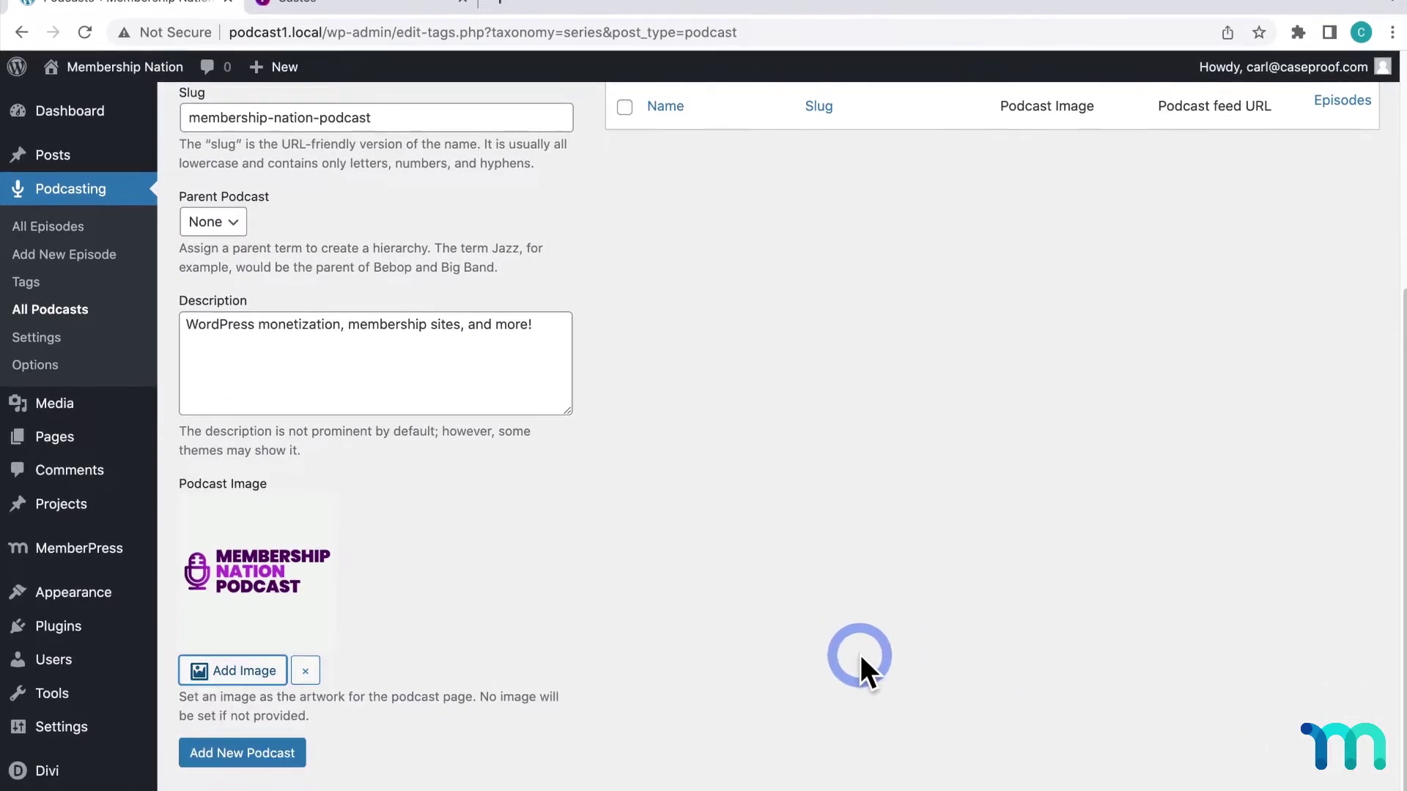
left_click(261, 724)
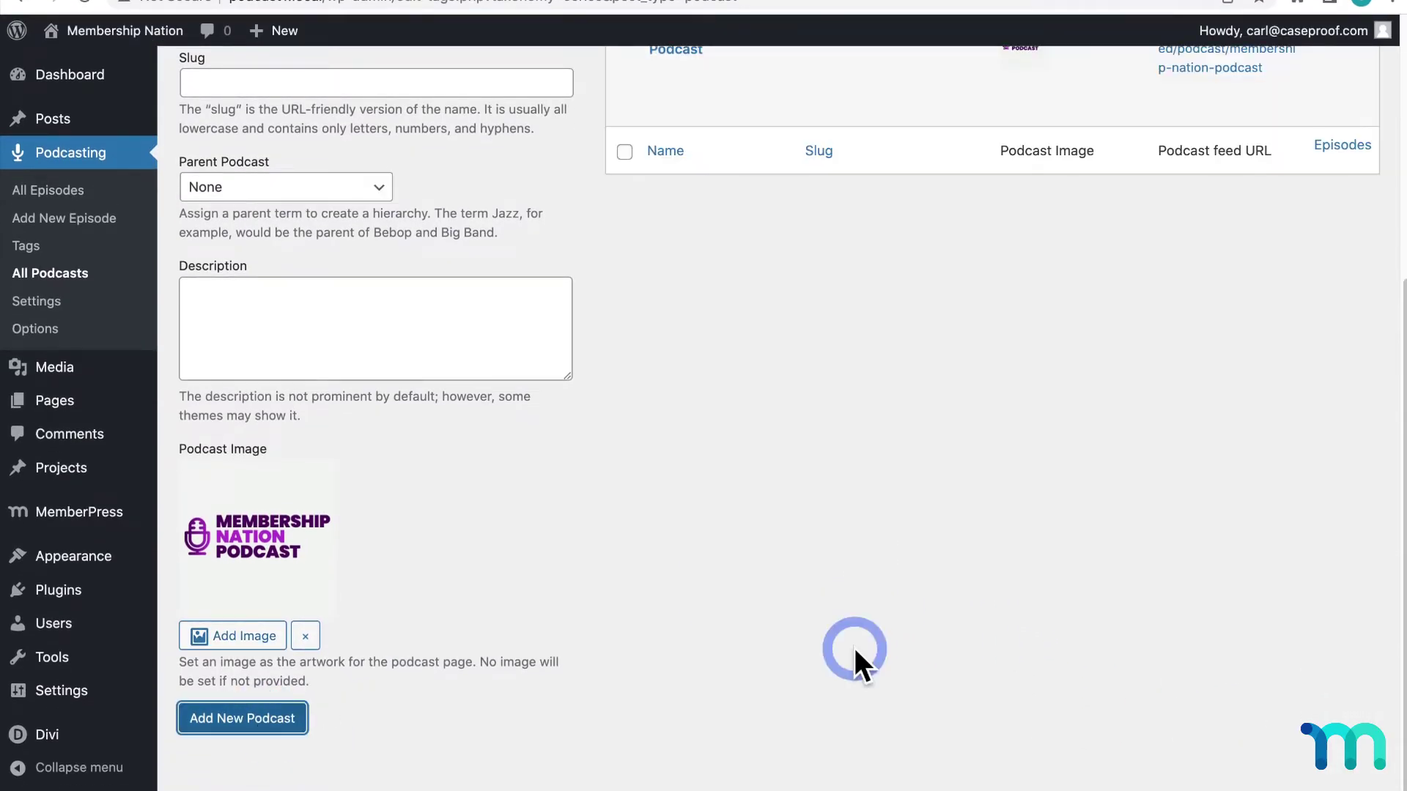
scroll(854, 648, "up", 5)
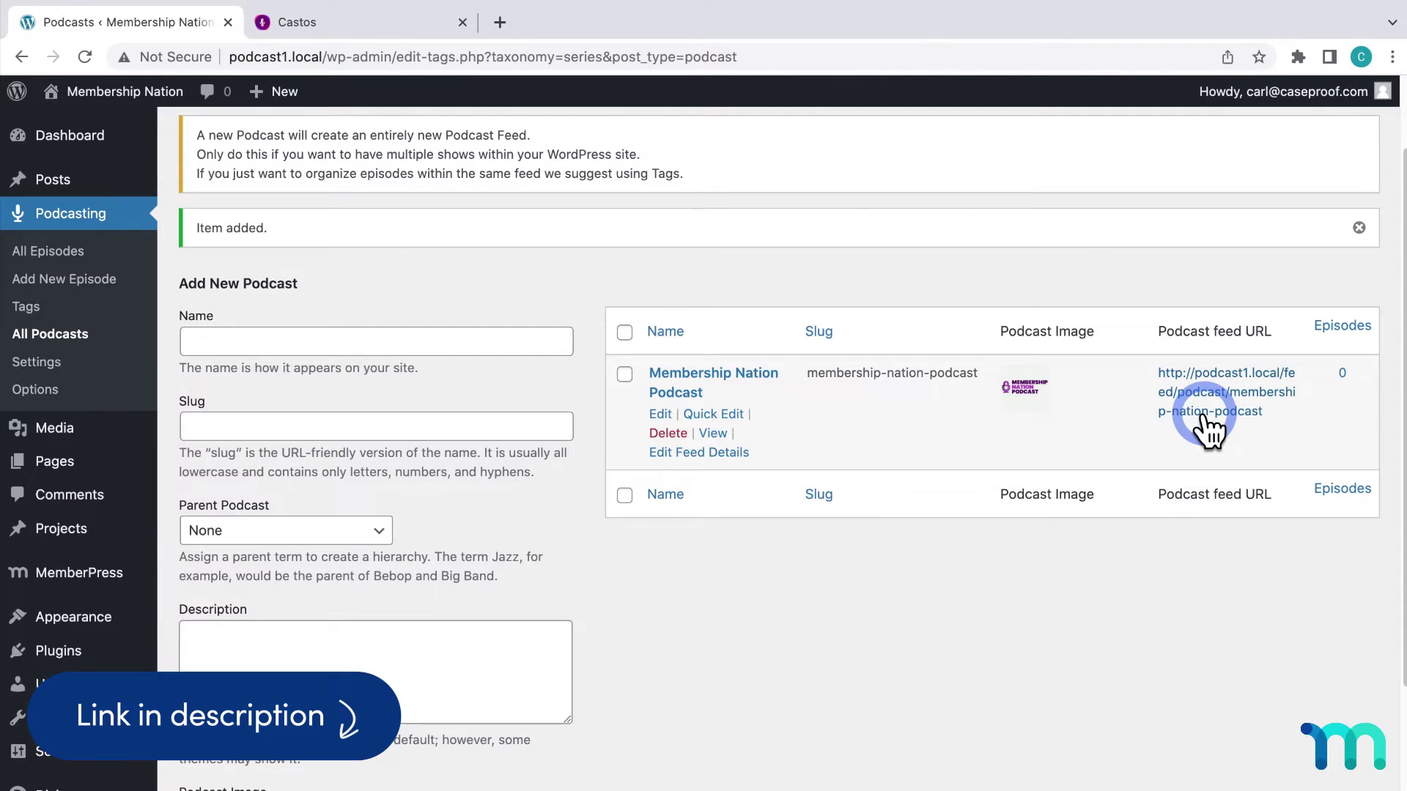
Show Feed details for the Membership Nation Podcast feed, with its title and monetization subtitle
left_click(725, 390)
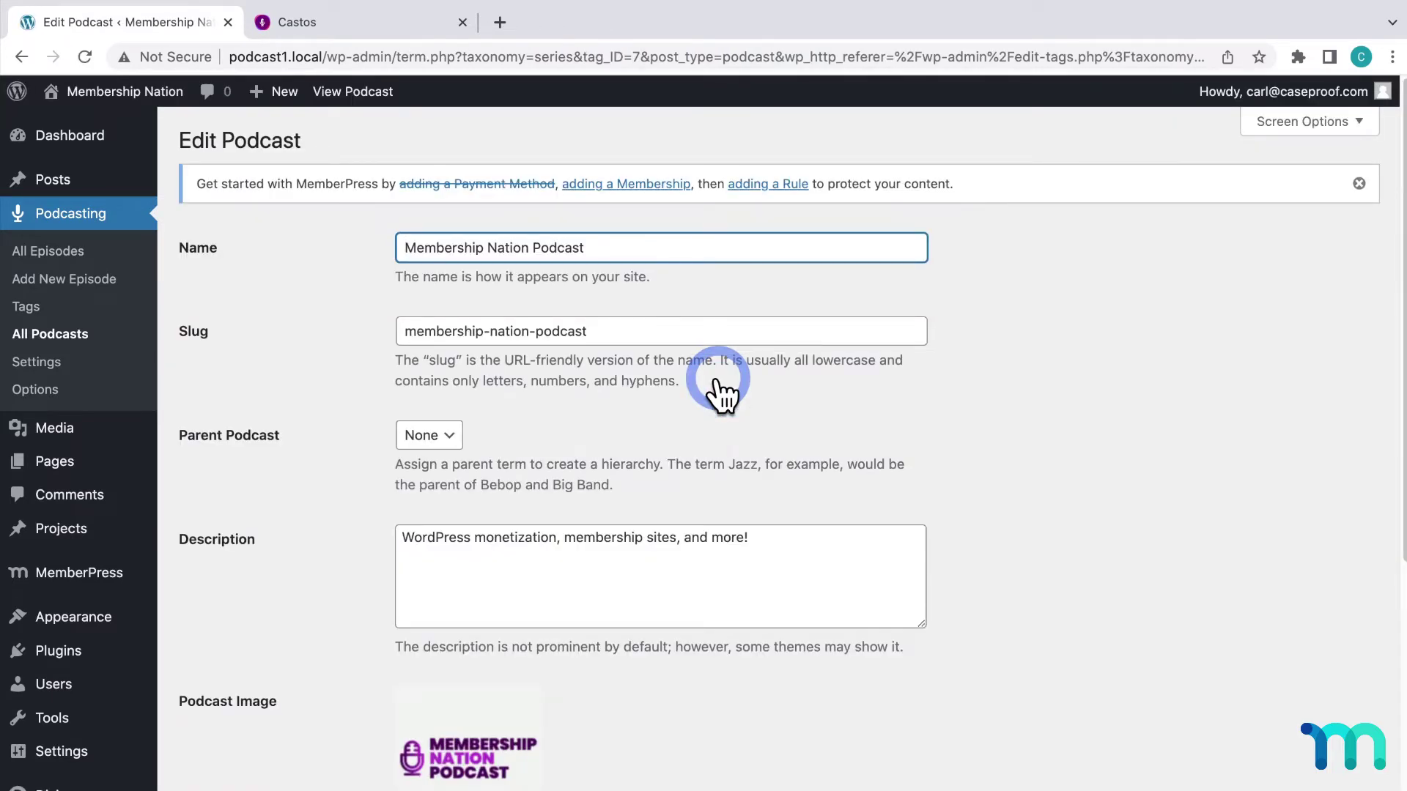
left_click(45, 363)
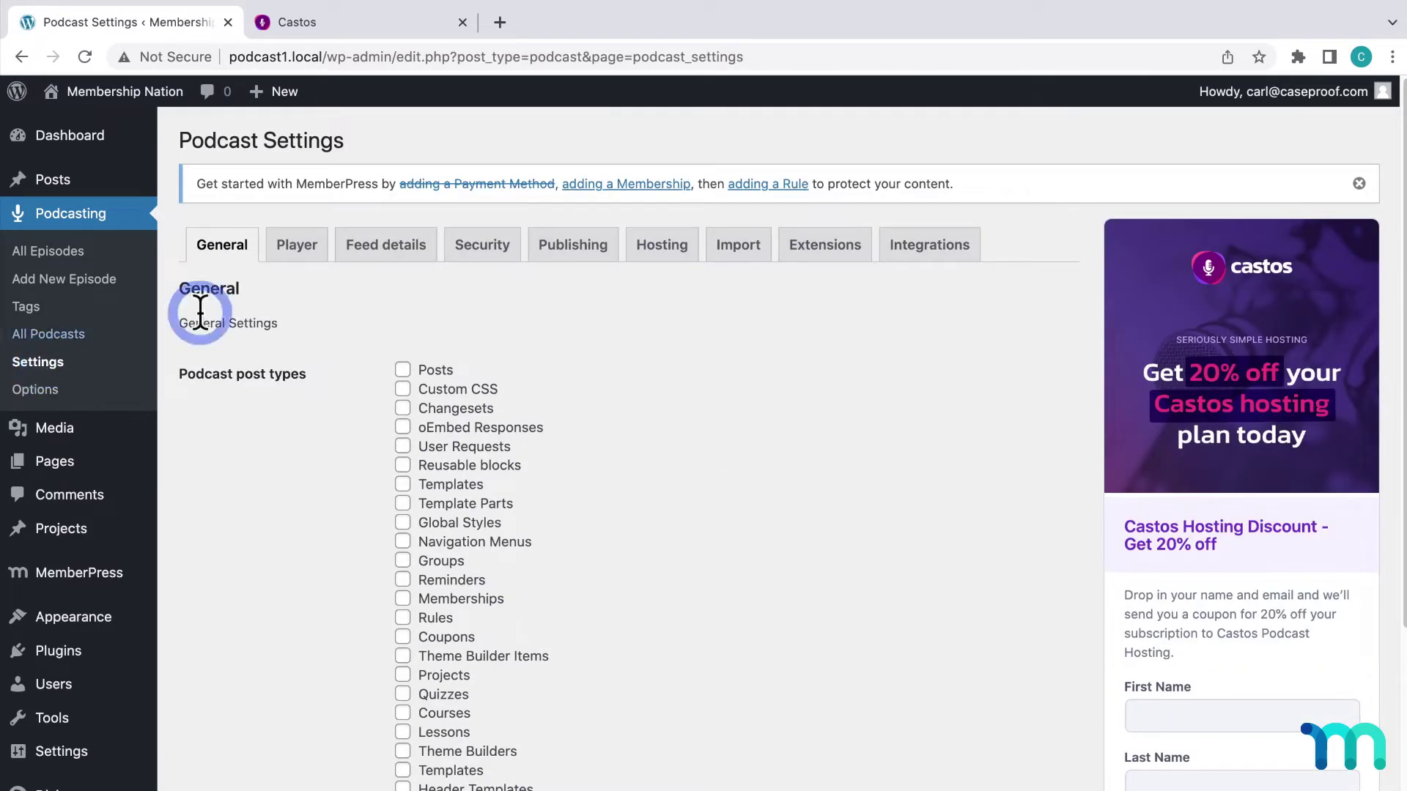
left_click(377, 260)
left_click(375, 288)
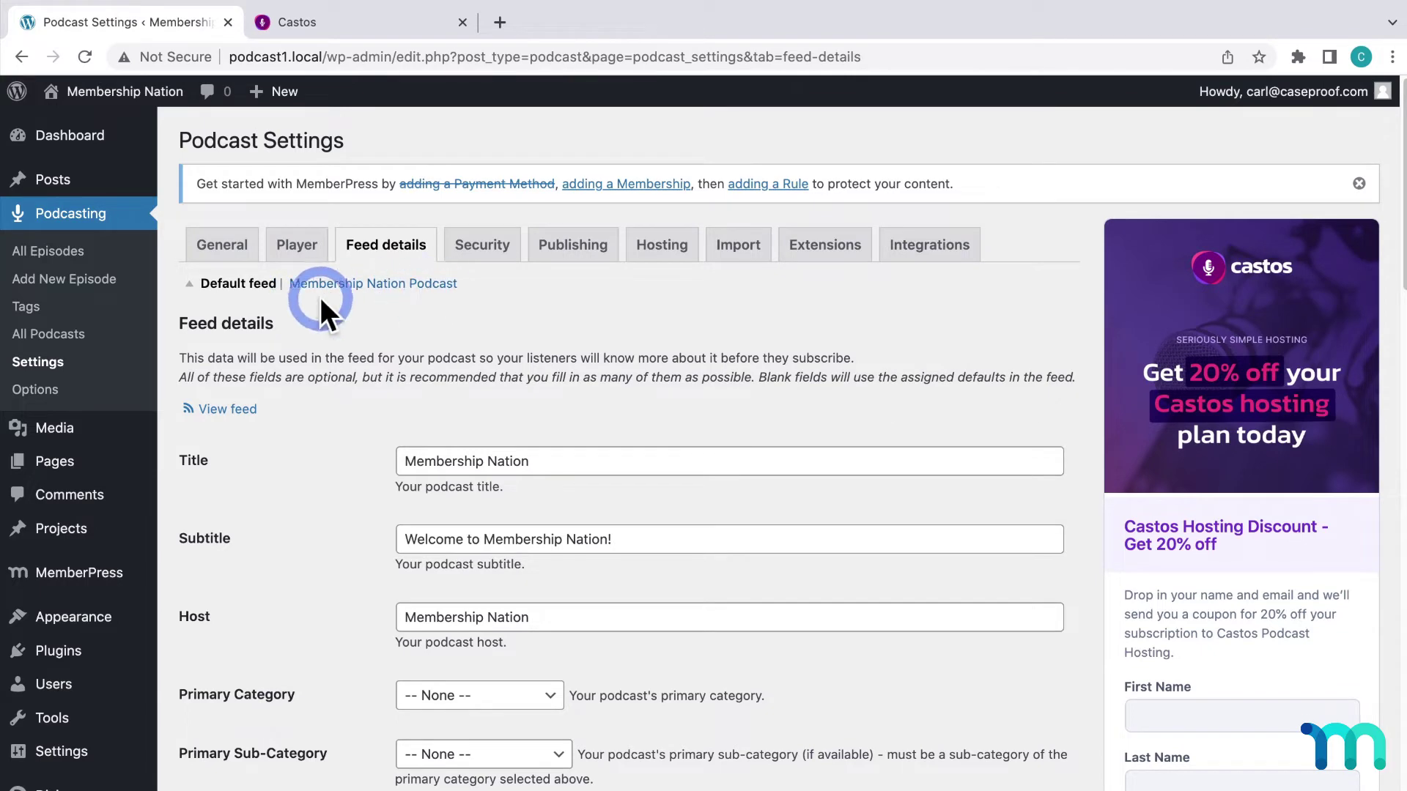
left_click(452, 299)
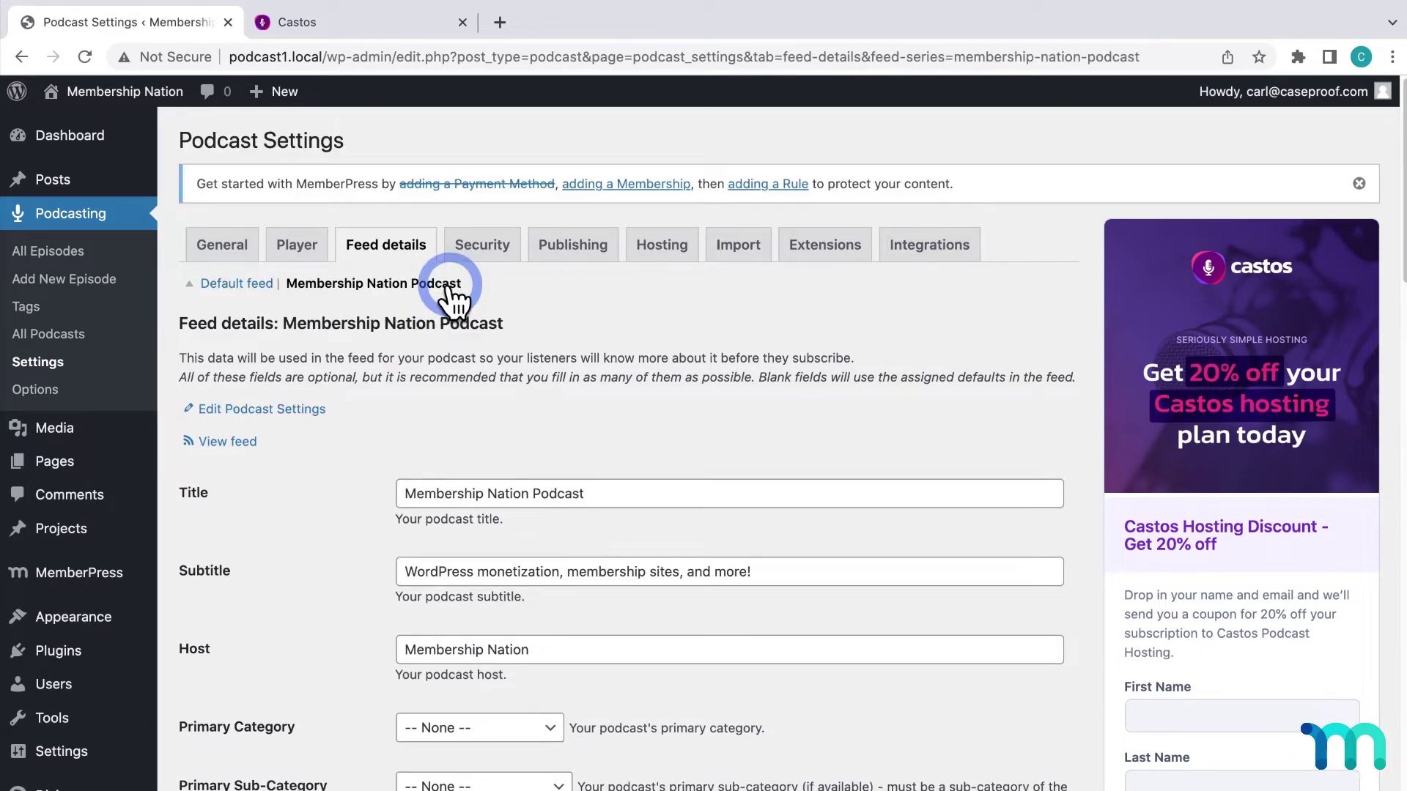
scroll(697, 383, "down", 5)
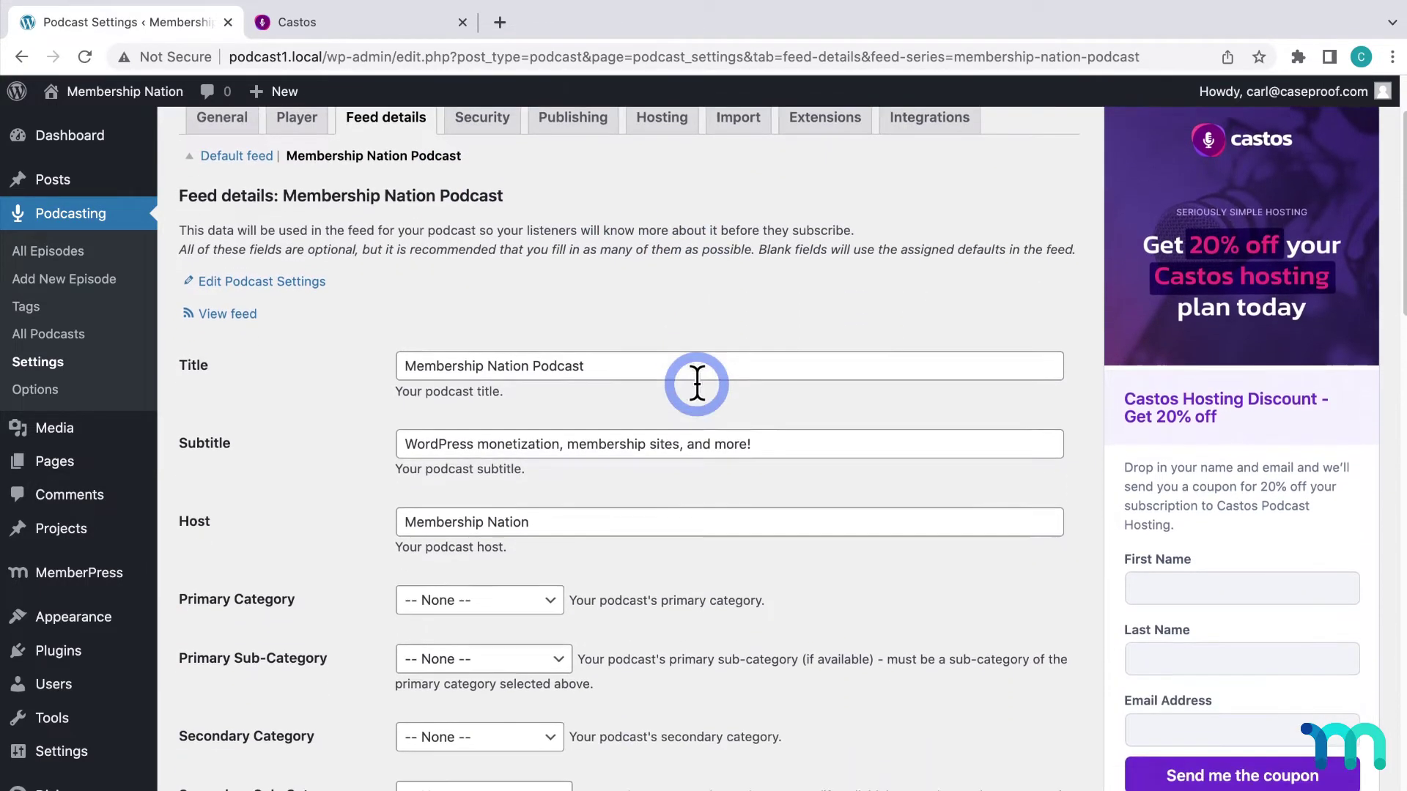
scroll(697, 383, "down", 13)
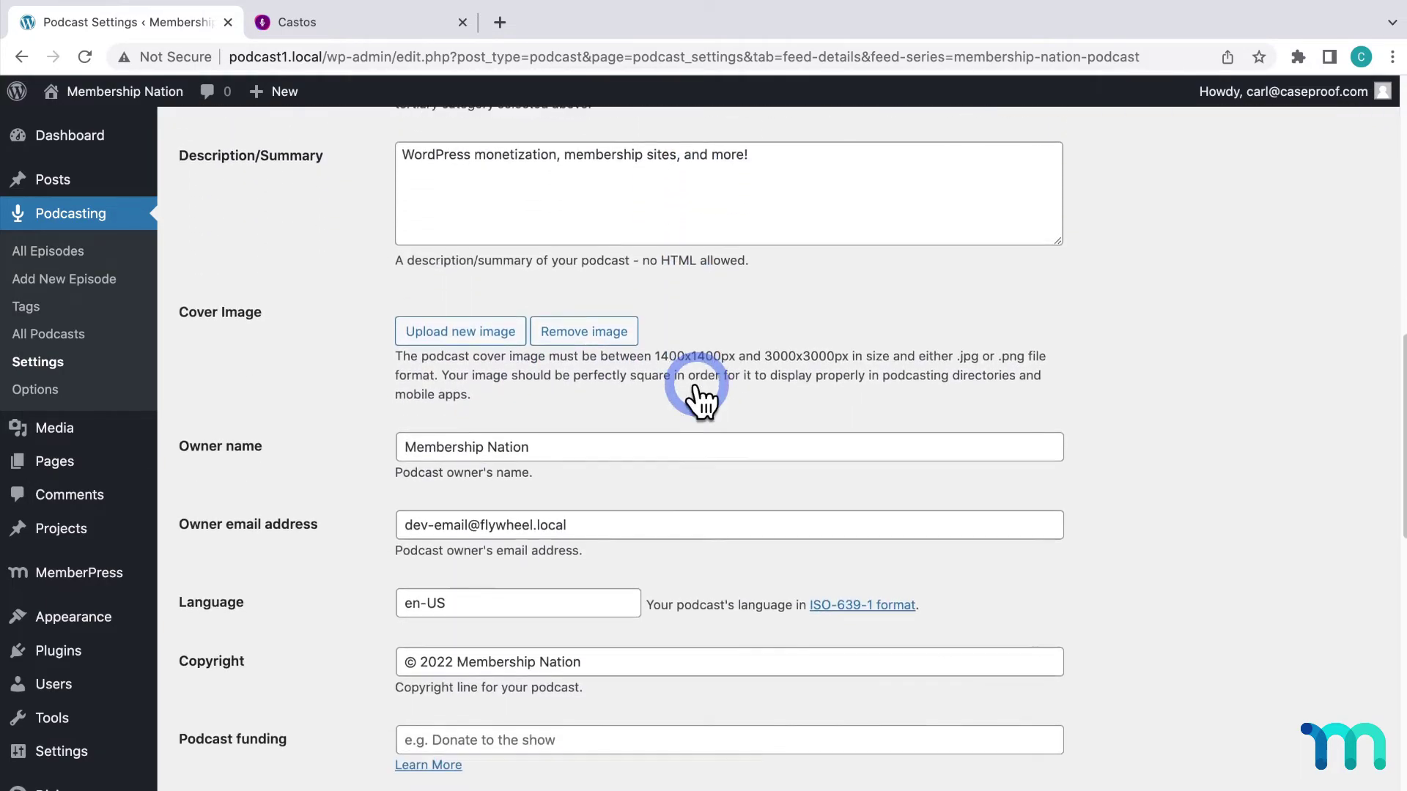
scroll(697, 383, "down", 15)
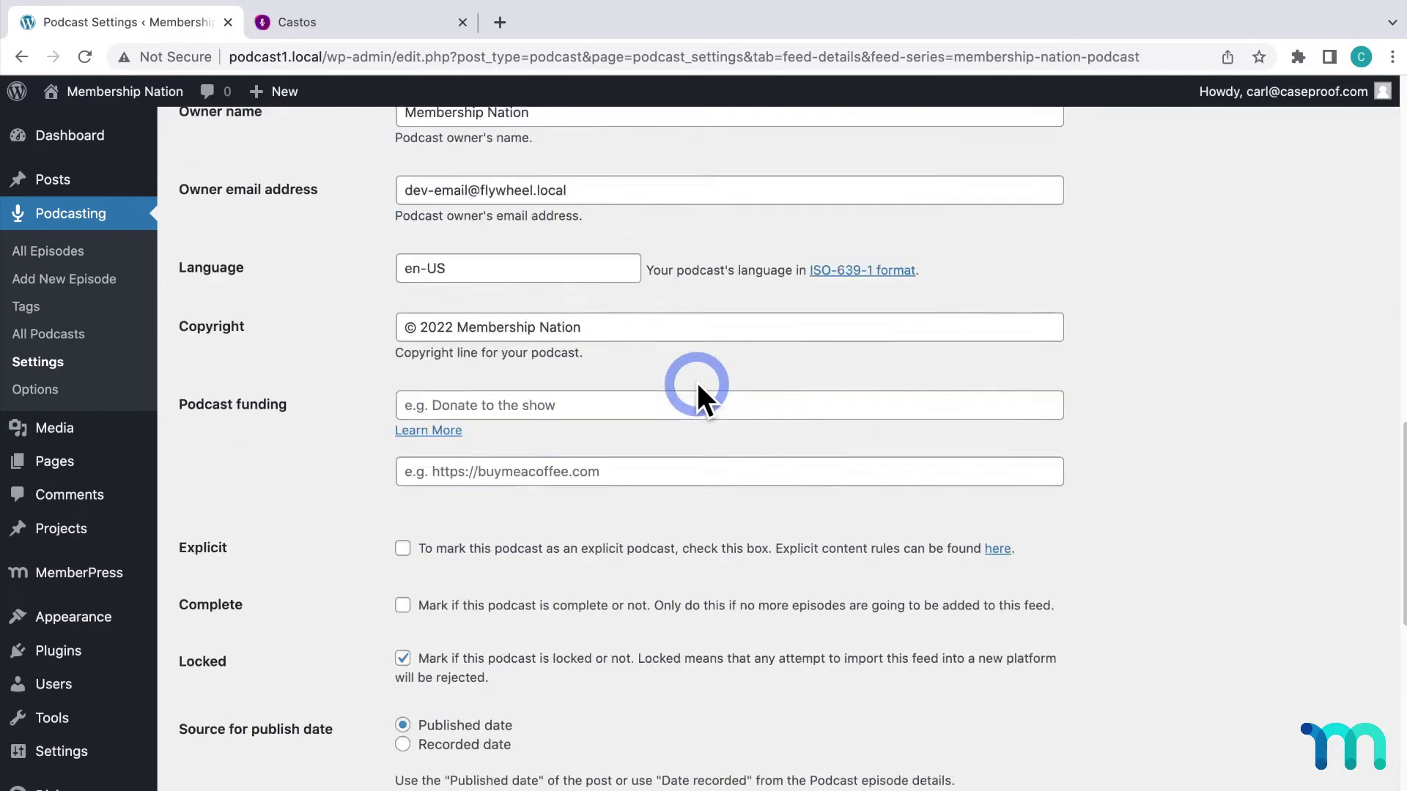
scroll(697, 383, "up", 15)
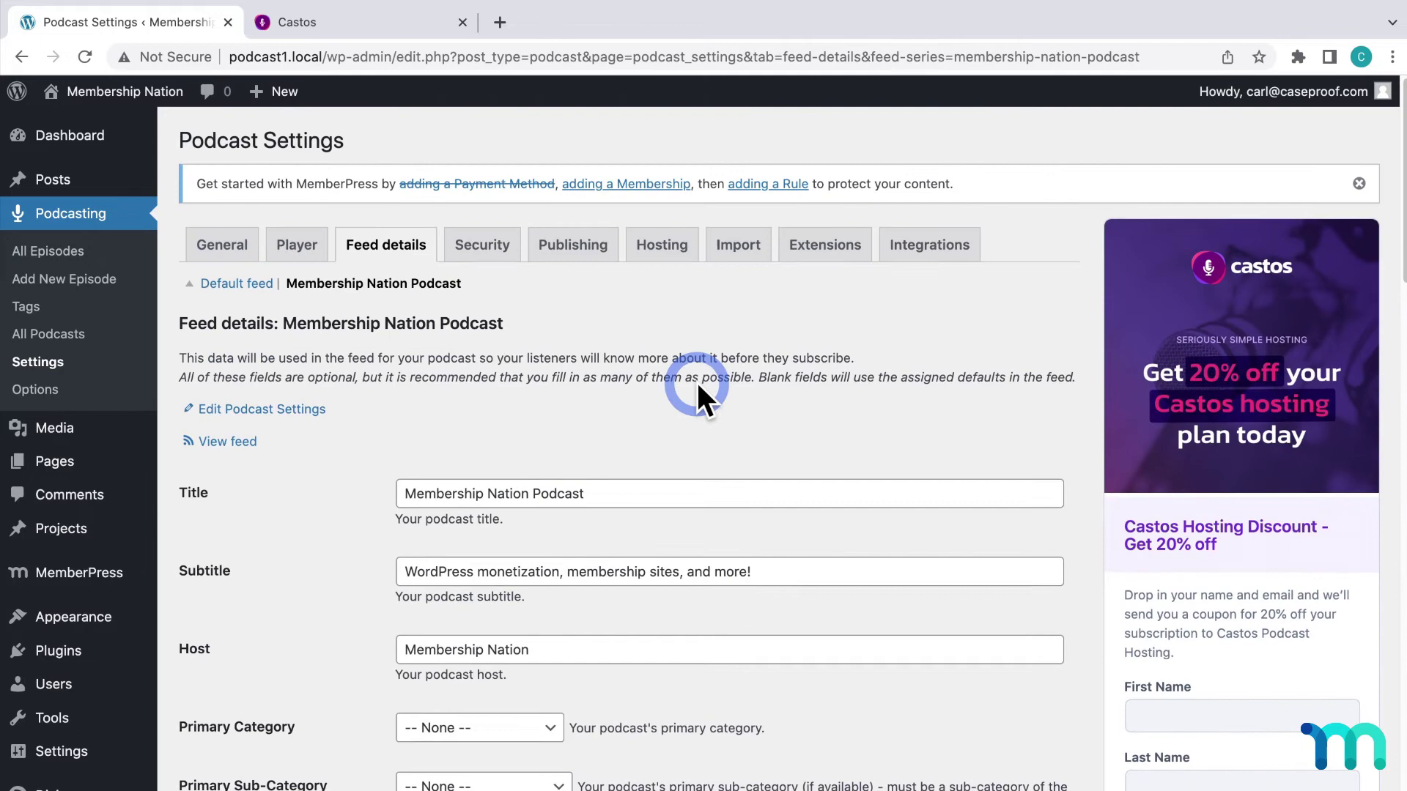
Open the Membership Nation Podcast card in Castos, which has no episodes yet
left_click(362, 28)
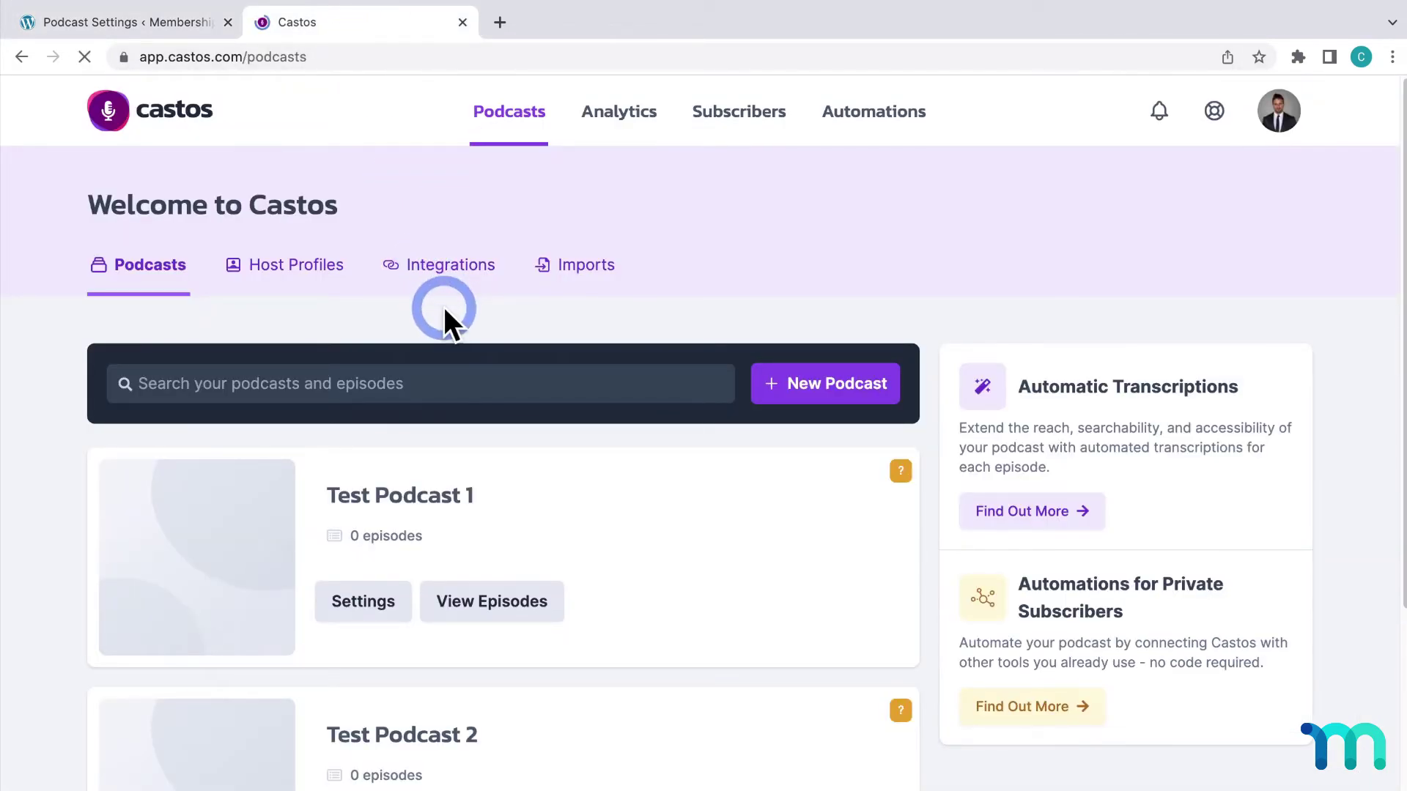
scroll(444, 308, "down", 5)
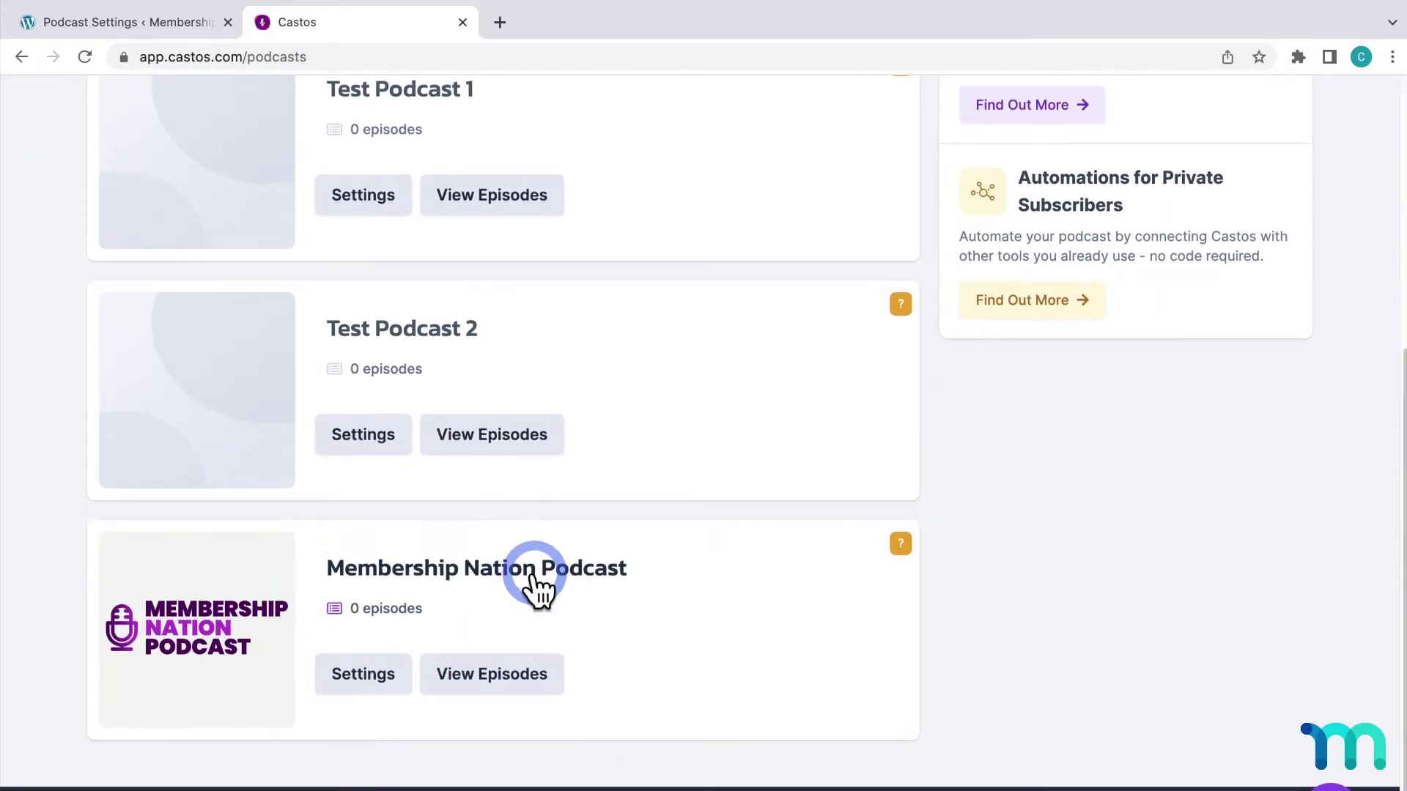
left_click(533, 577)
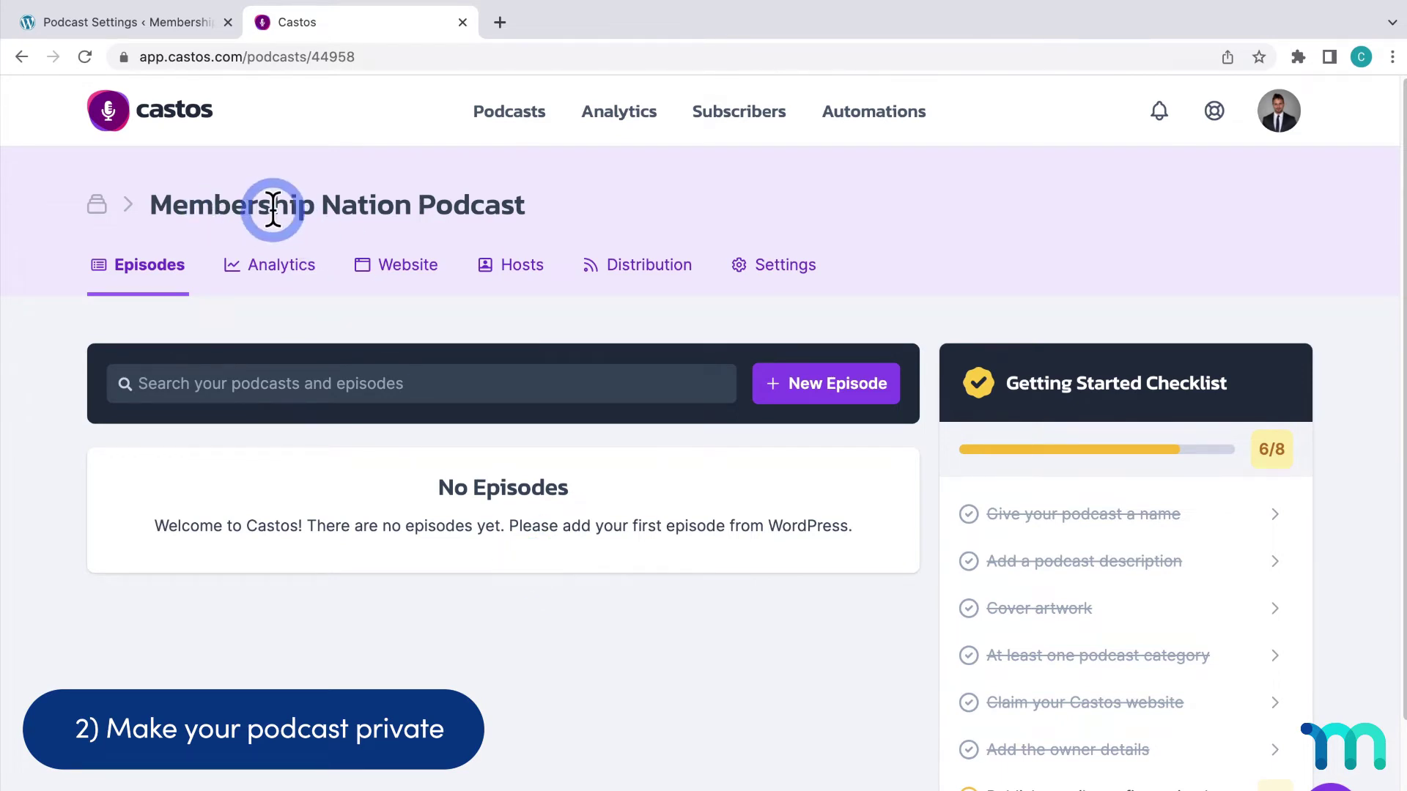
Check the podcast's Private visibility in Castos, then return to WordPress Podcast Settings
left_click(622, 270)
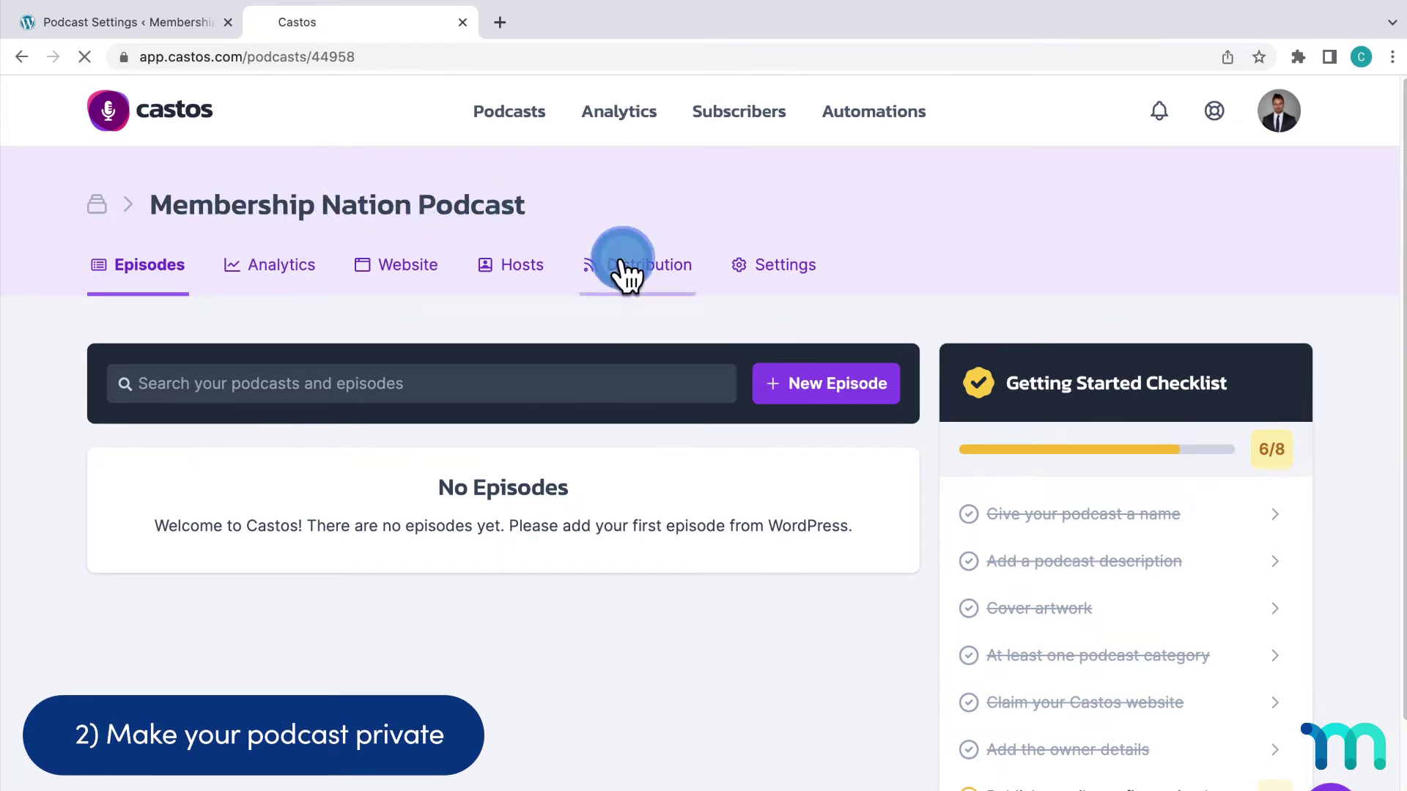
scroll(637, 251, "down", 2)
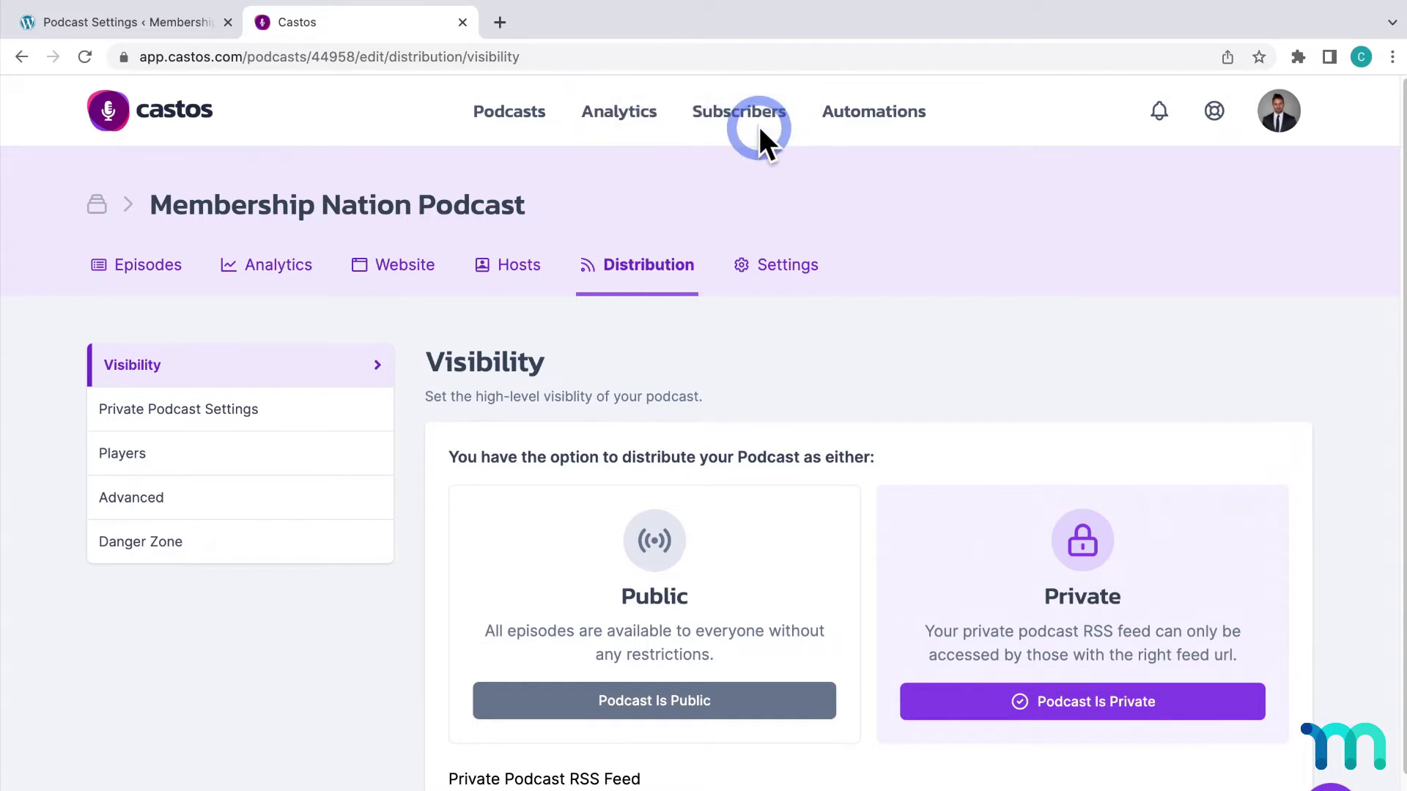
left_click(196, 29)
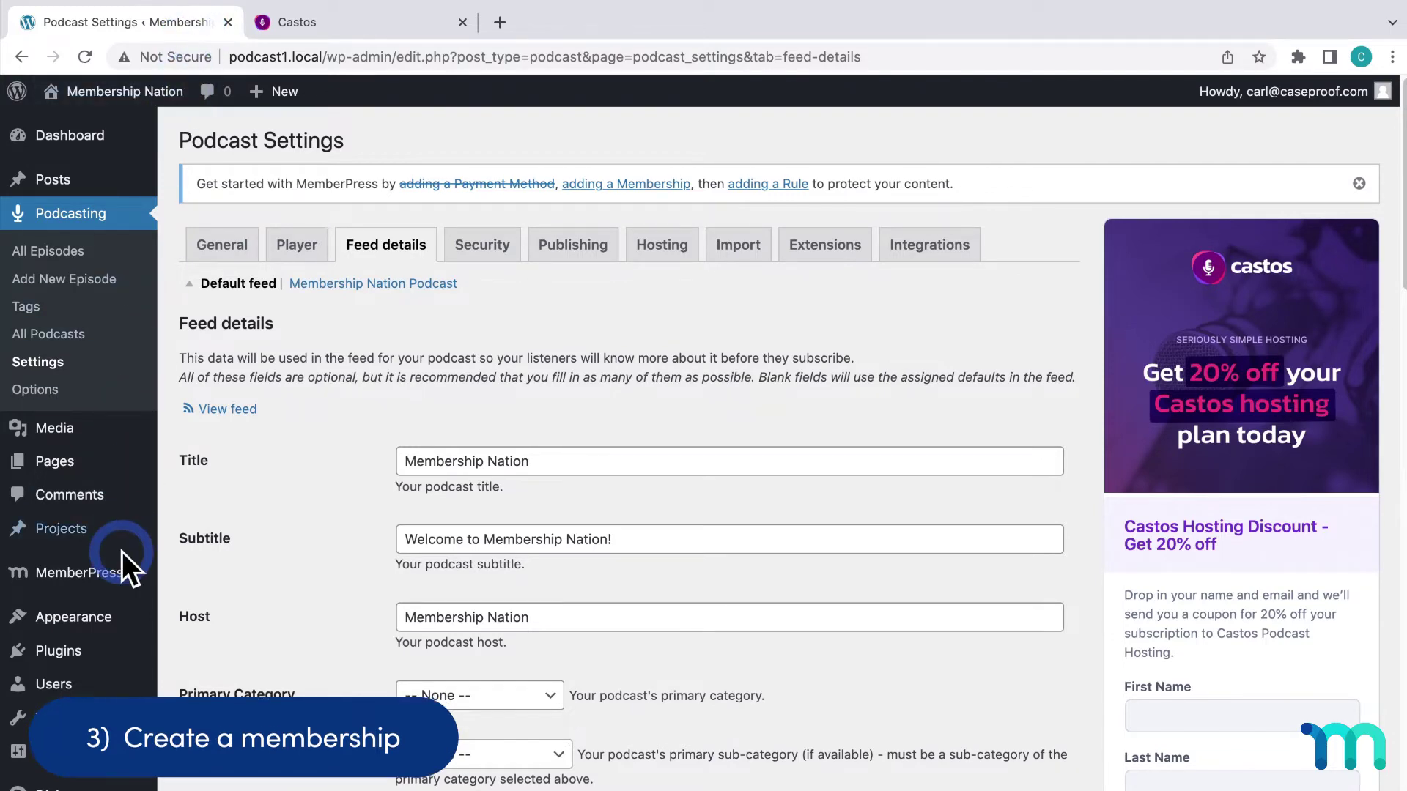
Draft membership 'Membership Nation Podcast' described as a podcast about WordPress monetization with weekly episodes
mouse_move(120, 575)
left_click(229, 440)
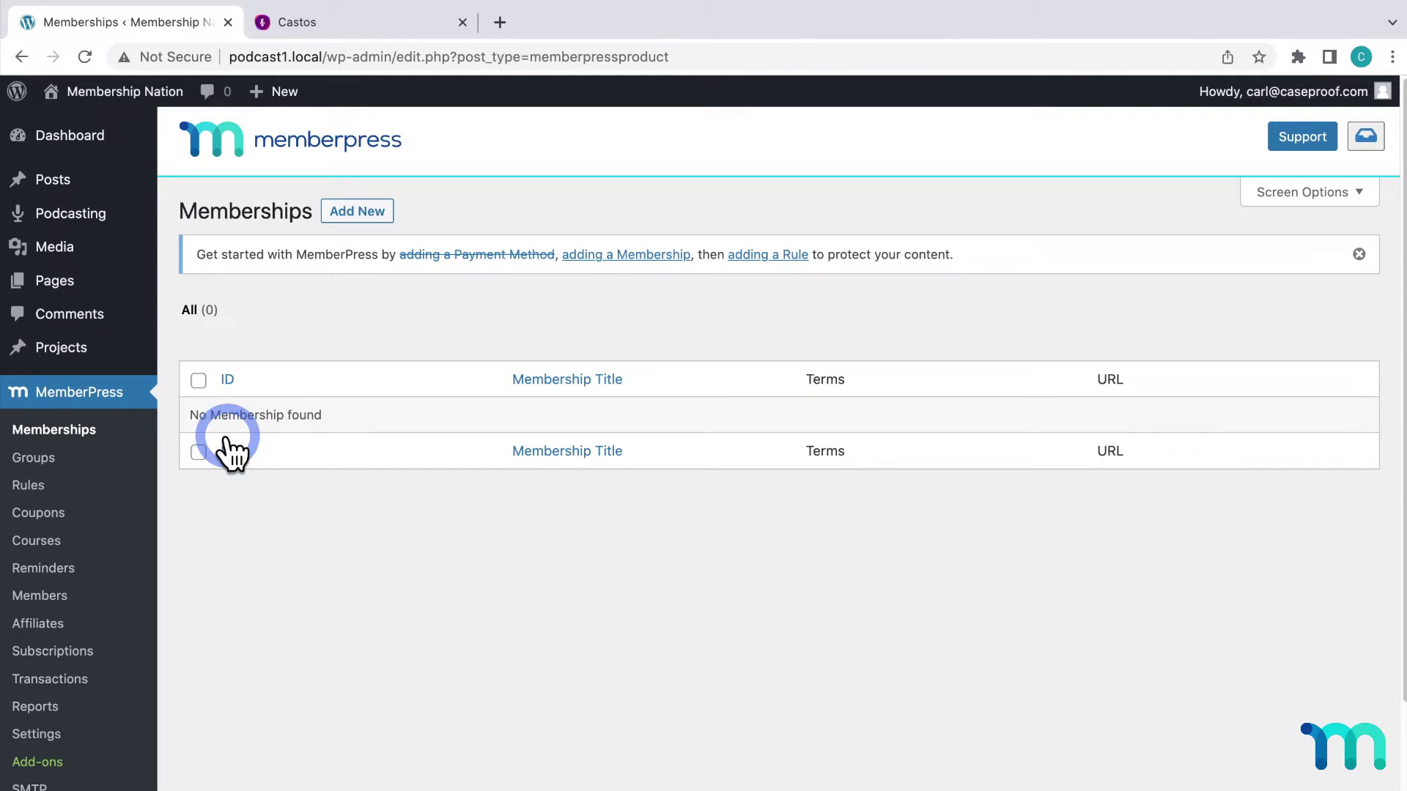
left_click(359, 214)
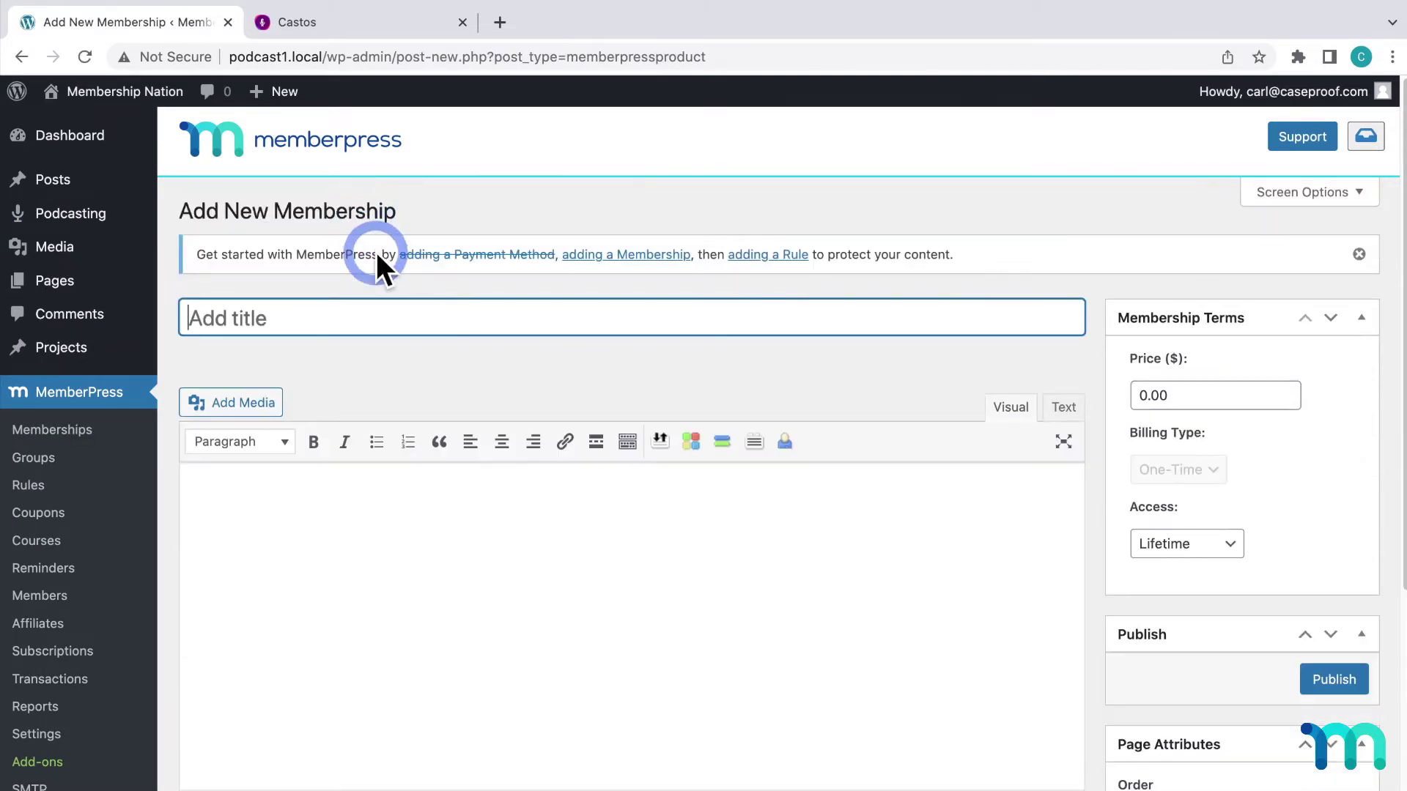
left_click(411, 312)
type("M")
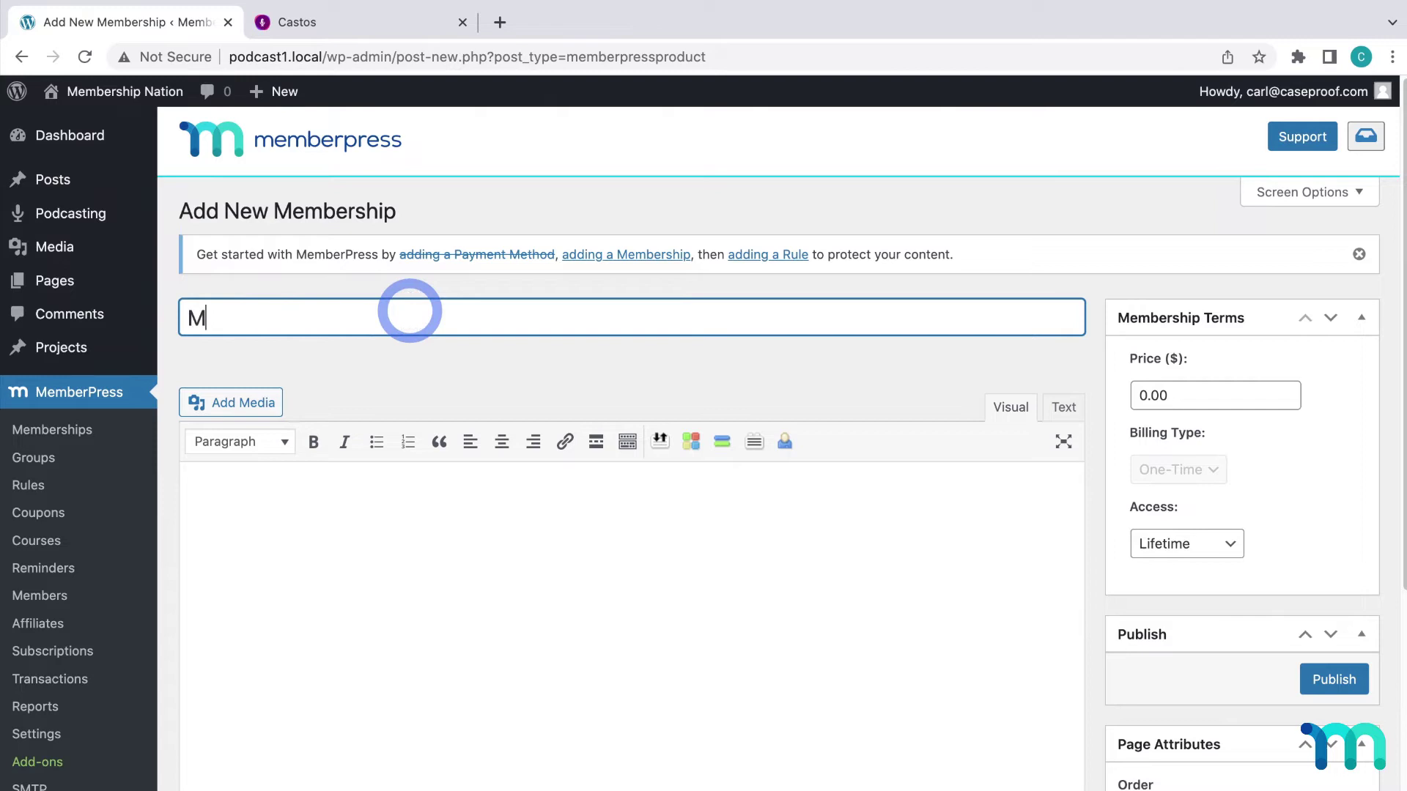
type("embership Nation Podcast")
key("Tab")
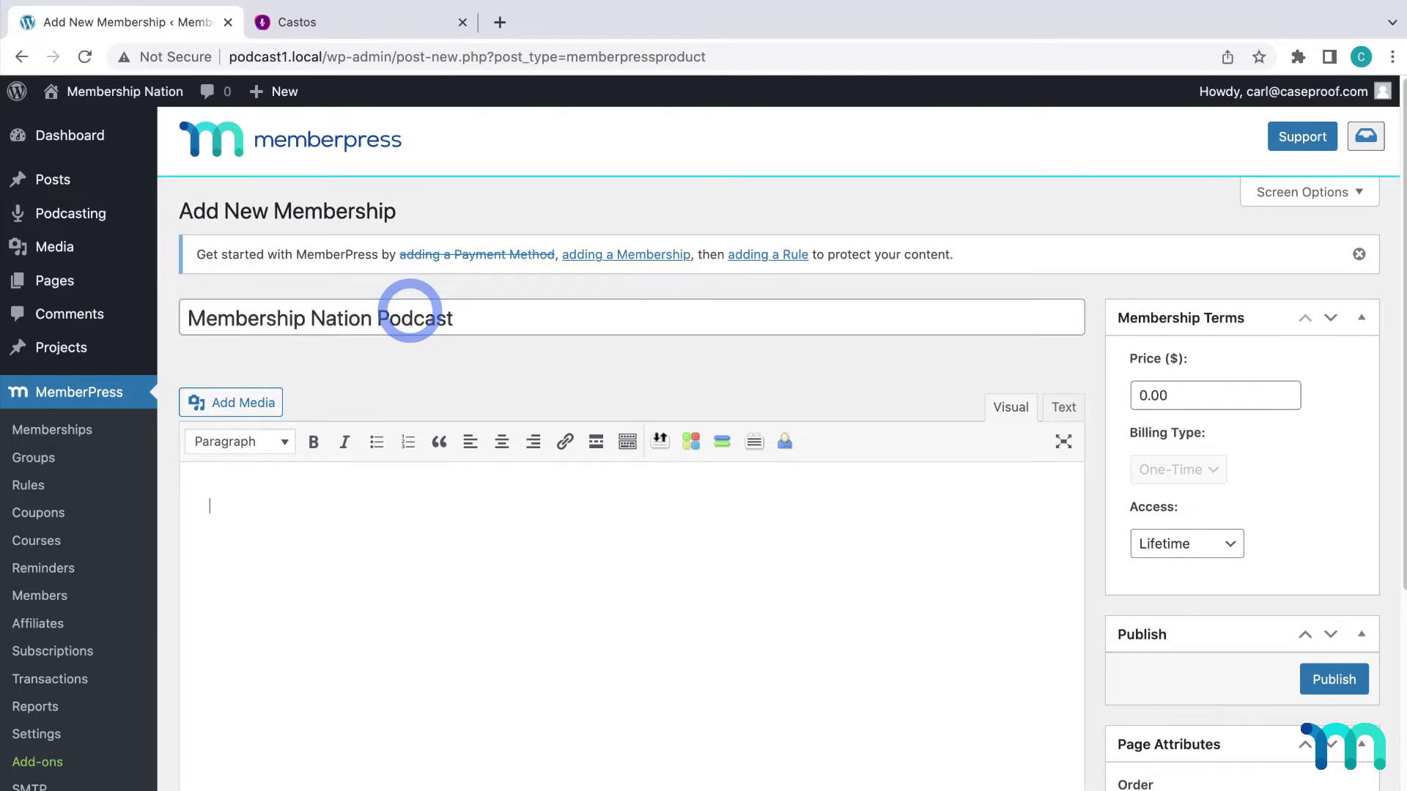
type("A podcast about WordPress monetizati")
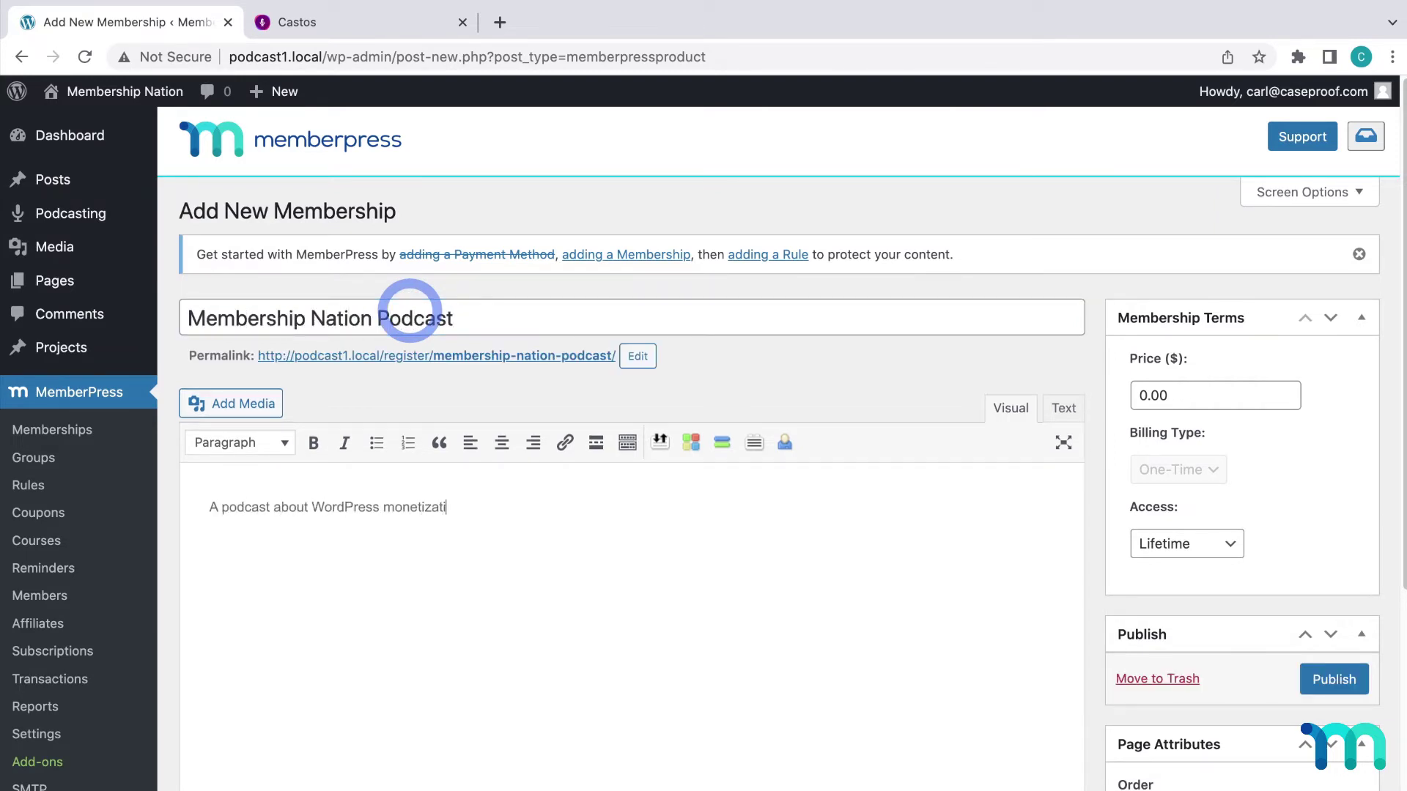
type("on, membership sites, and more! New episodes weekly.")
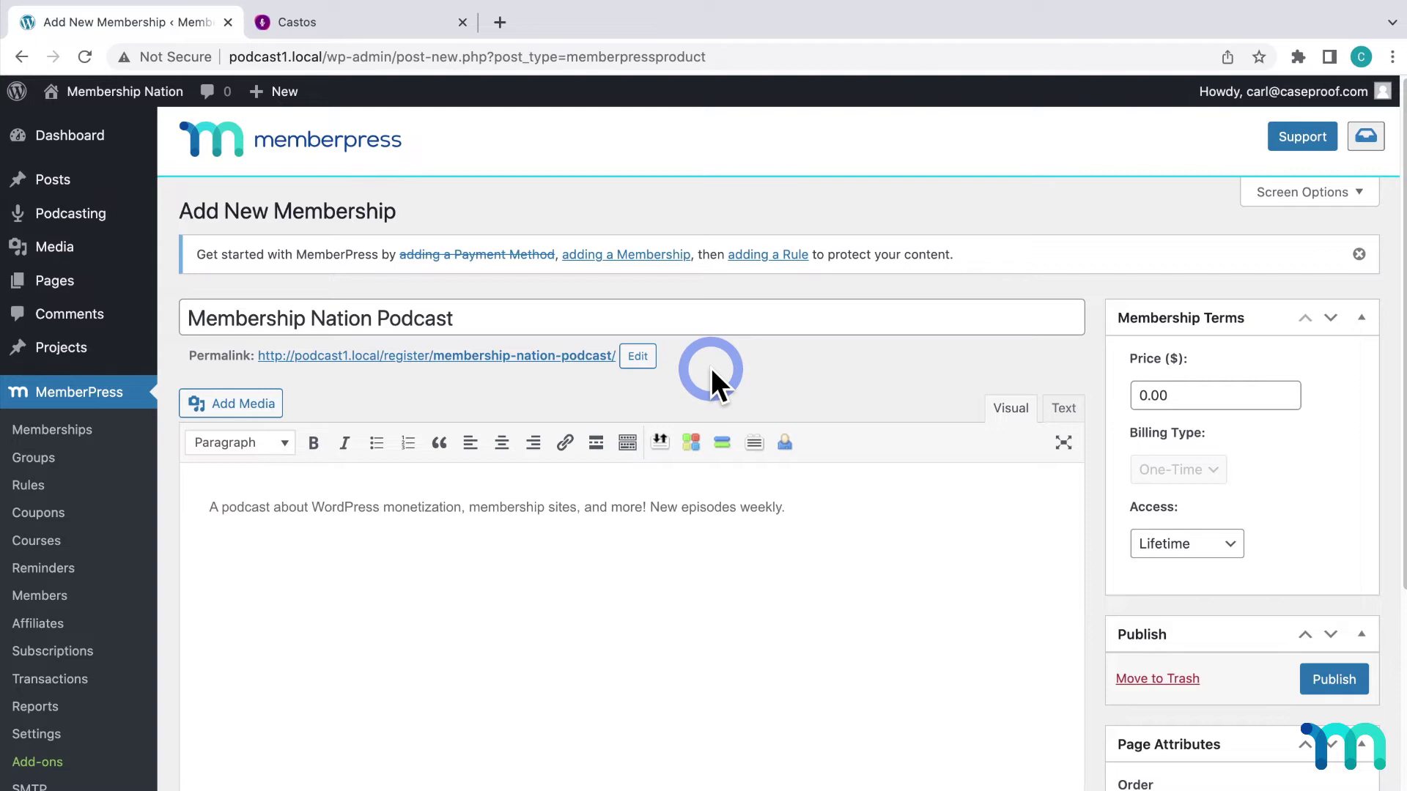
Change the membership price from 0.00 to $10
scroll(1219, 331, "down", 2)
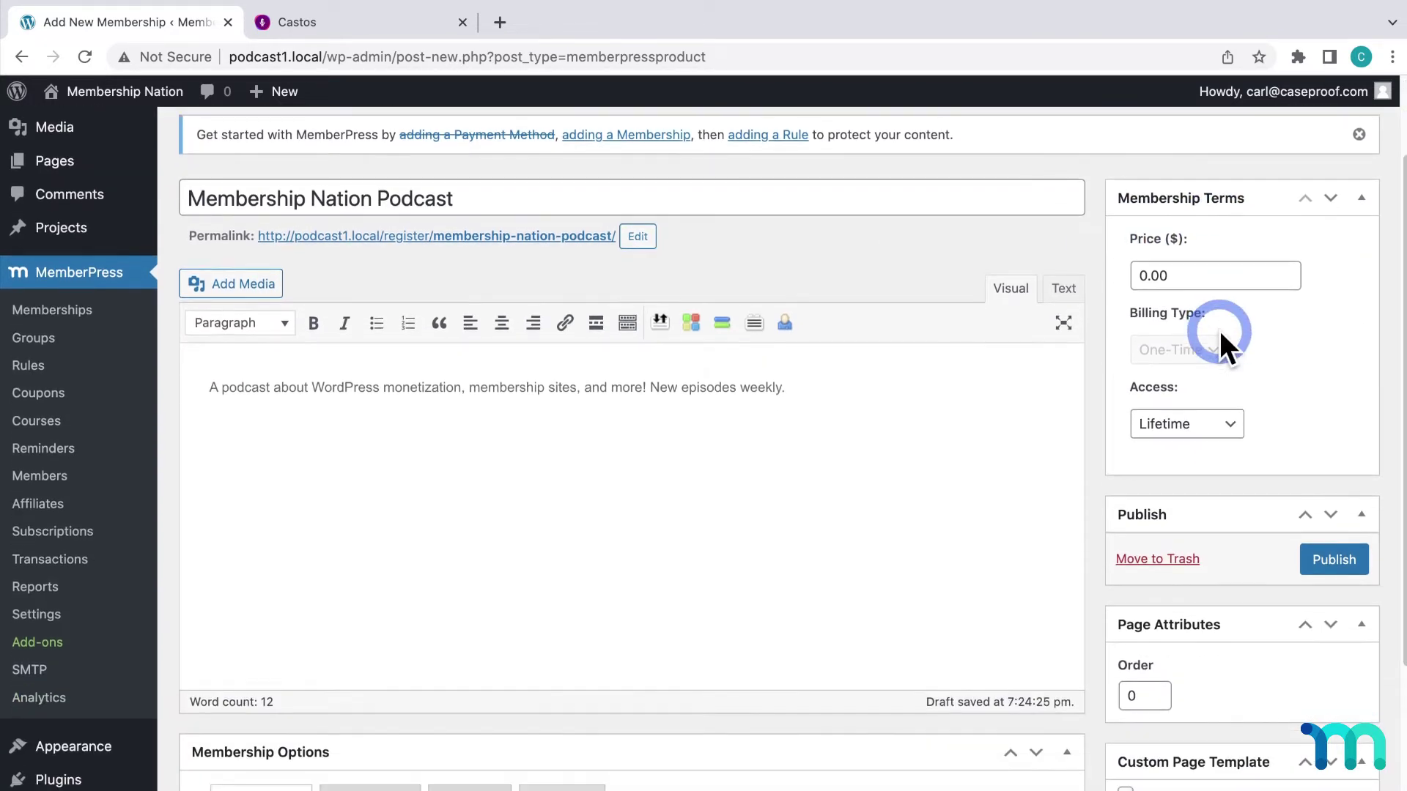
left_click(1205, 277)
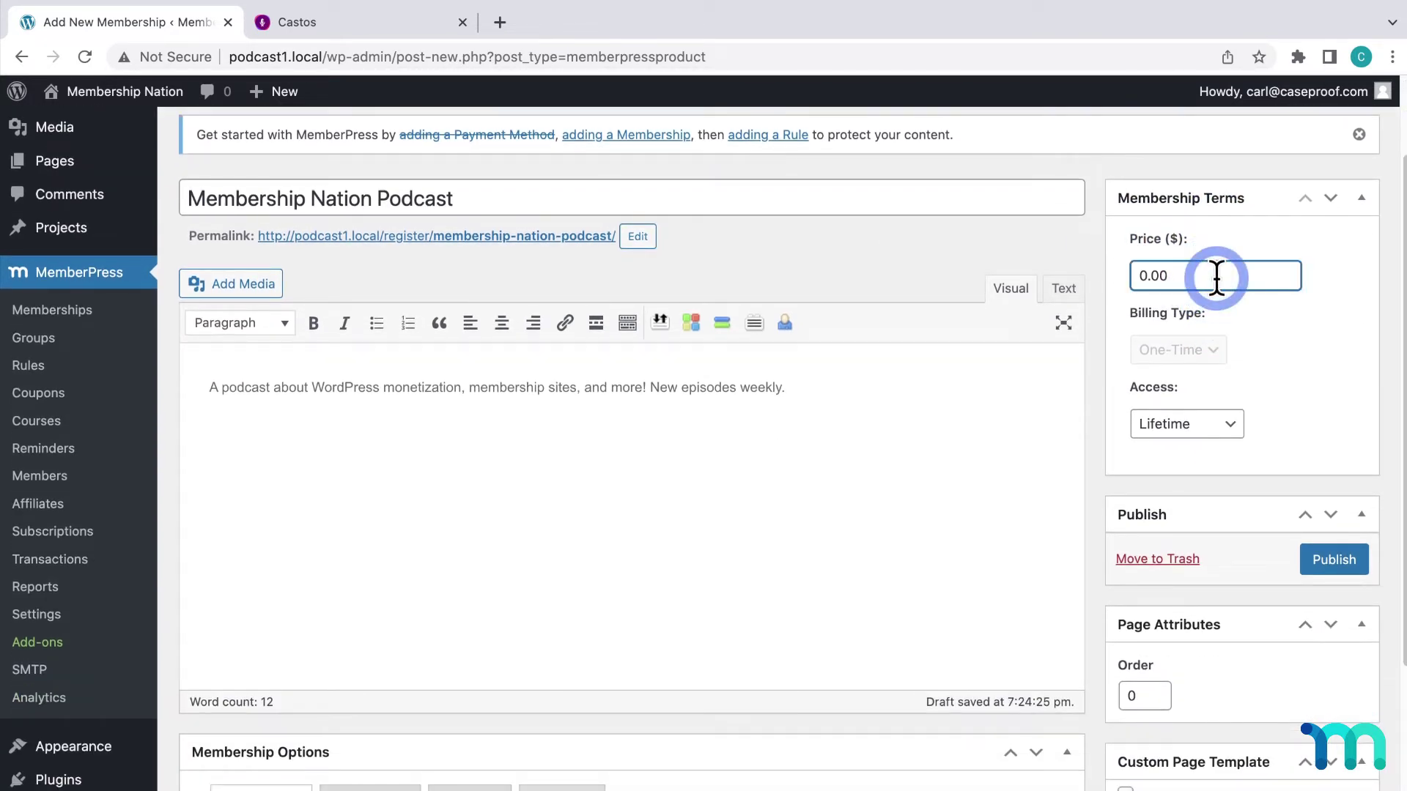
key("BackSpace")
key("BackSpace")
key("BackSpace")
key("BackSpace")
type("10")
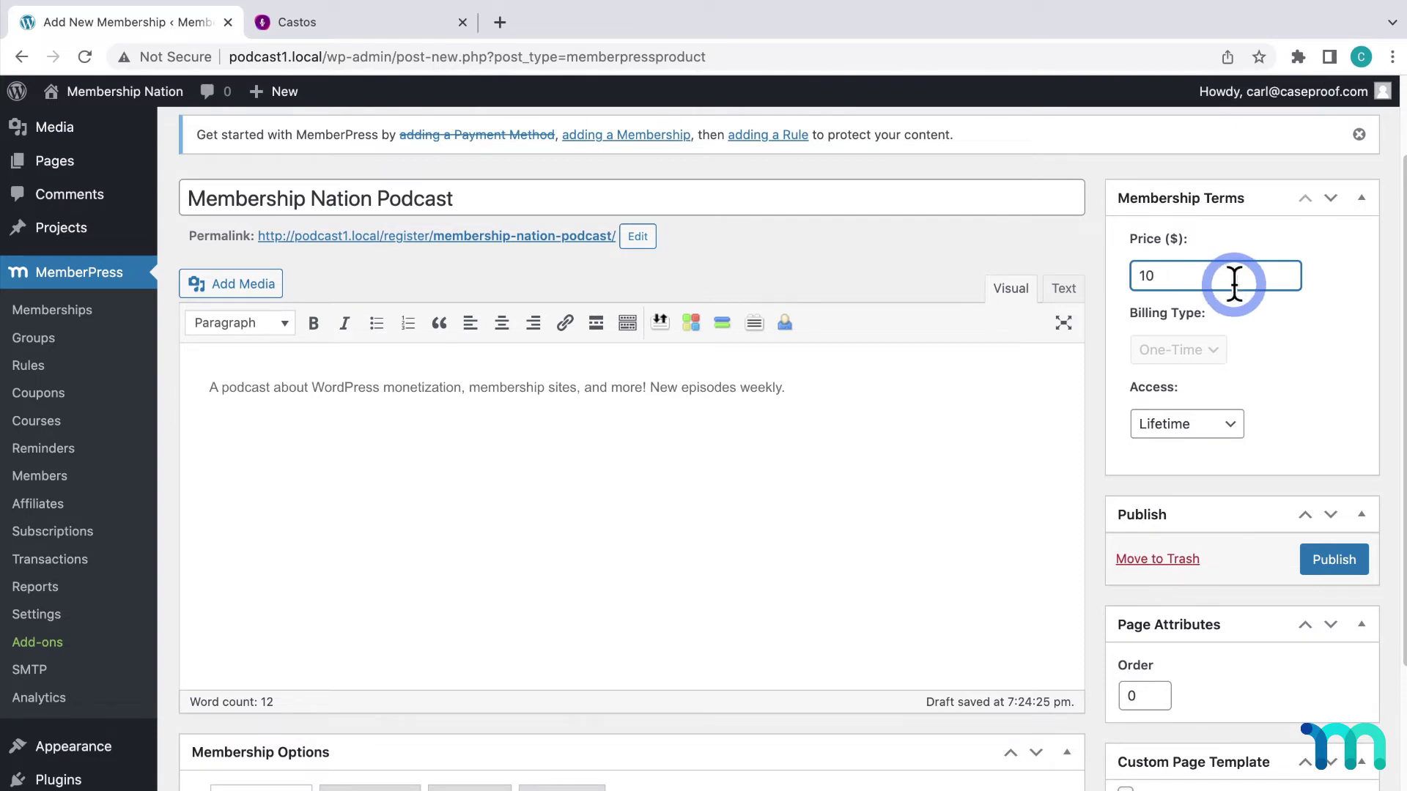
left_click(1277, 316)
Make billing recurring monthly and publish the membership, confirming $10 / Month in the list
left_click(1219, 351)
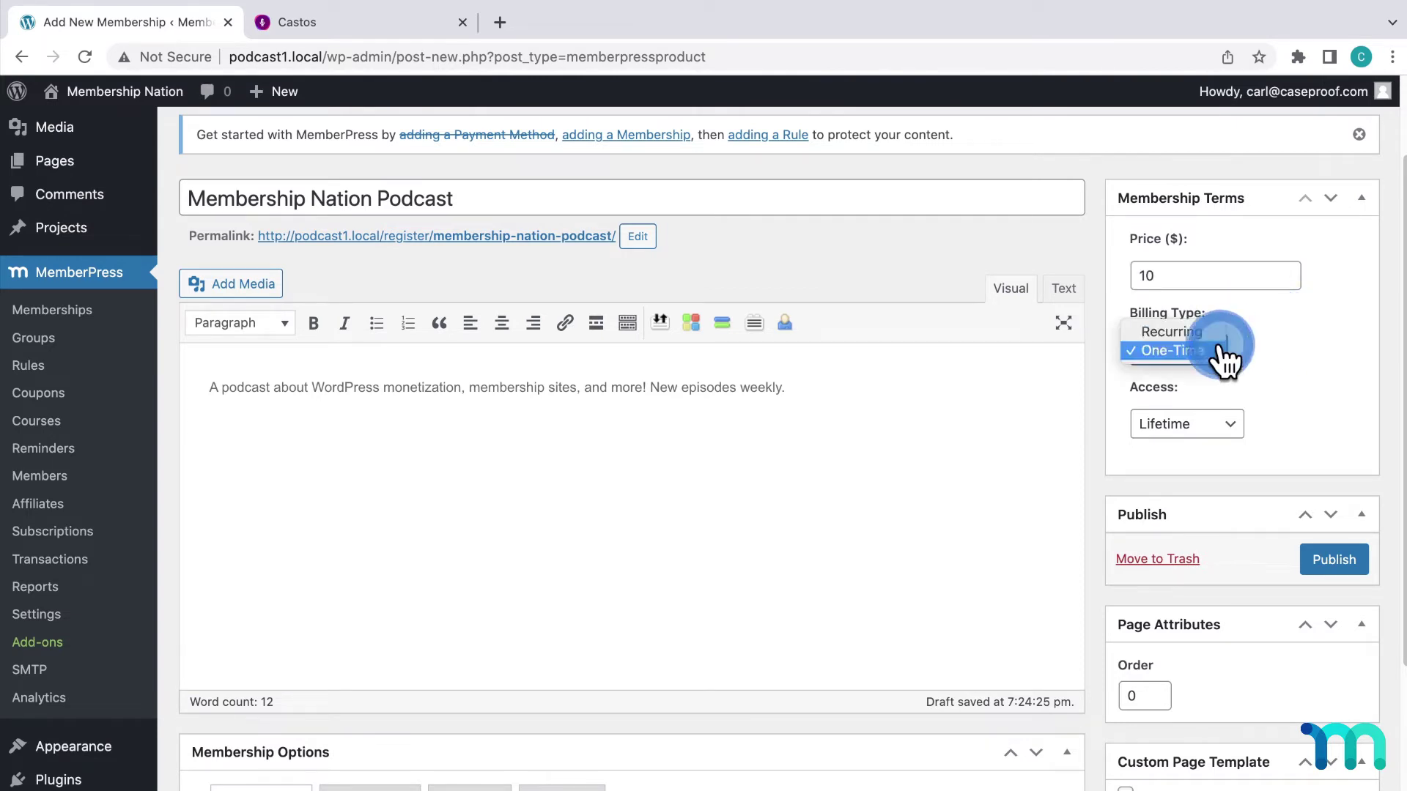
left_click(1220, 332)
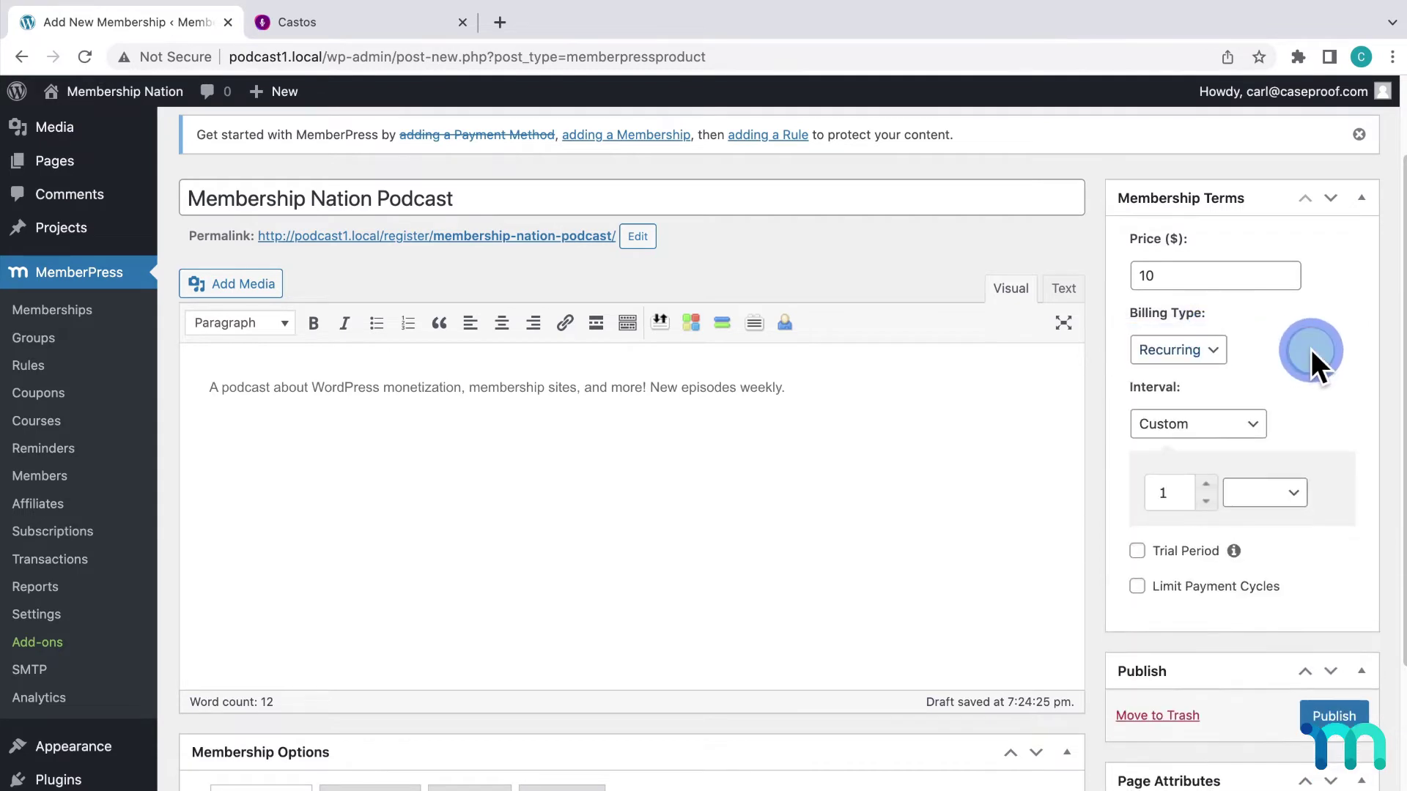
left_click(1266, 429)
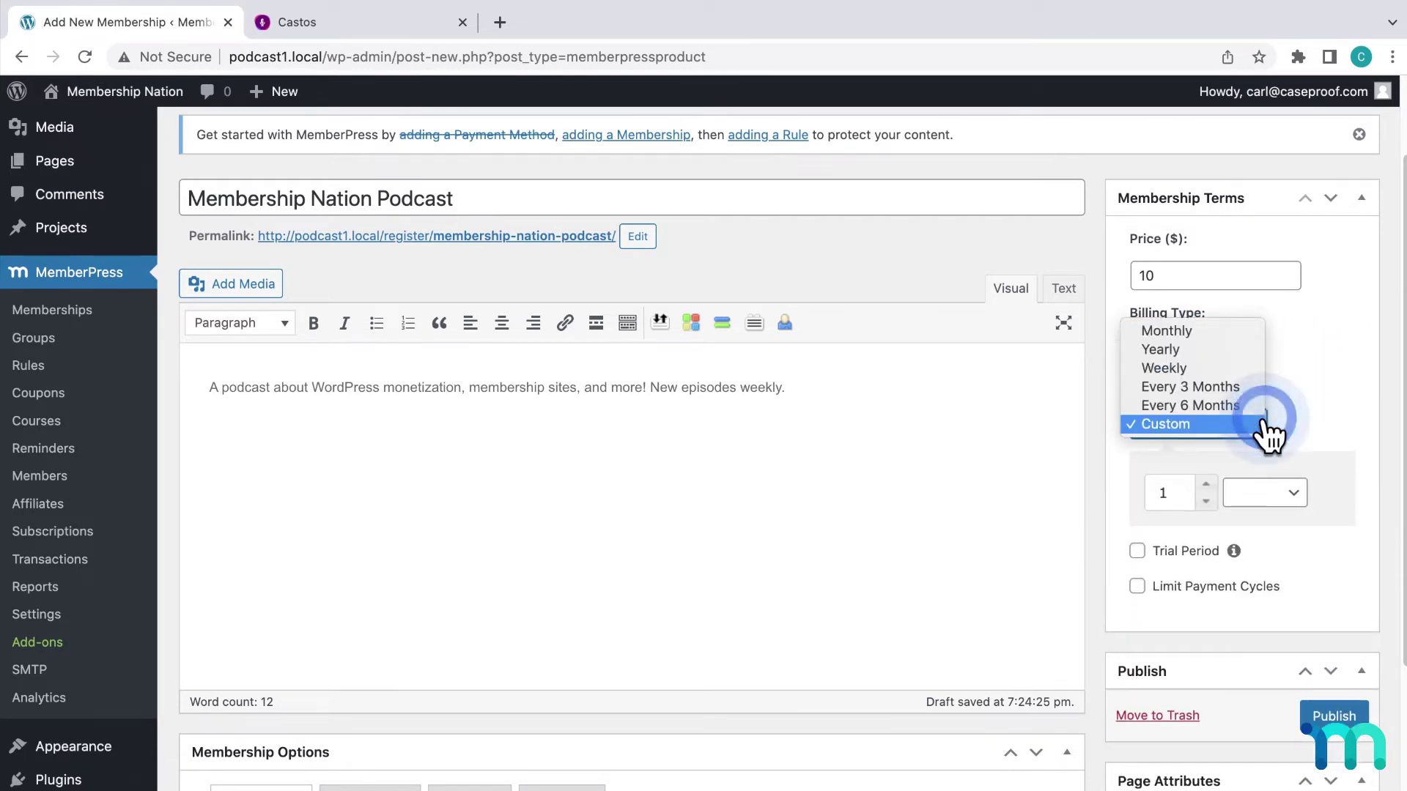
left_click(1250, 348)
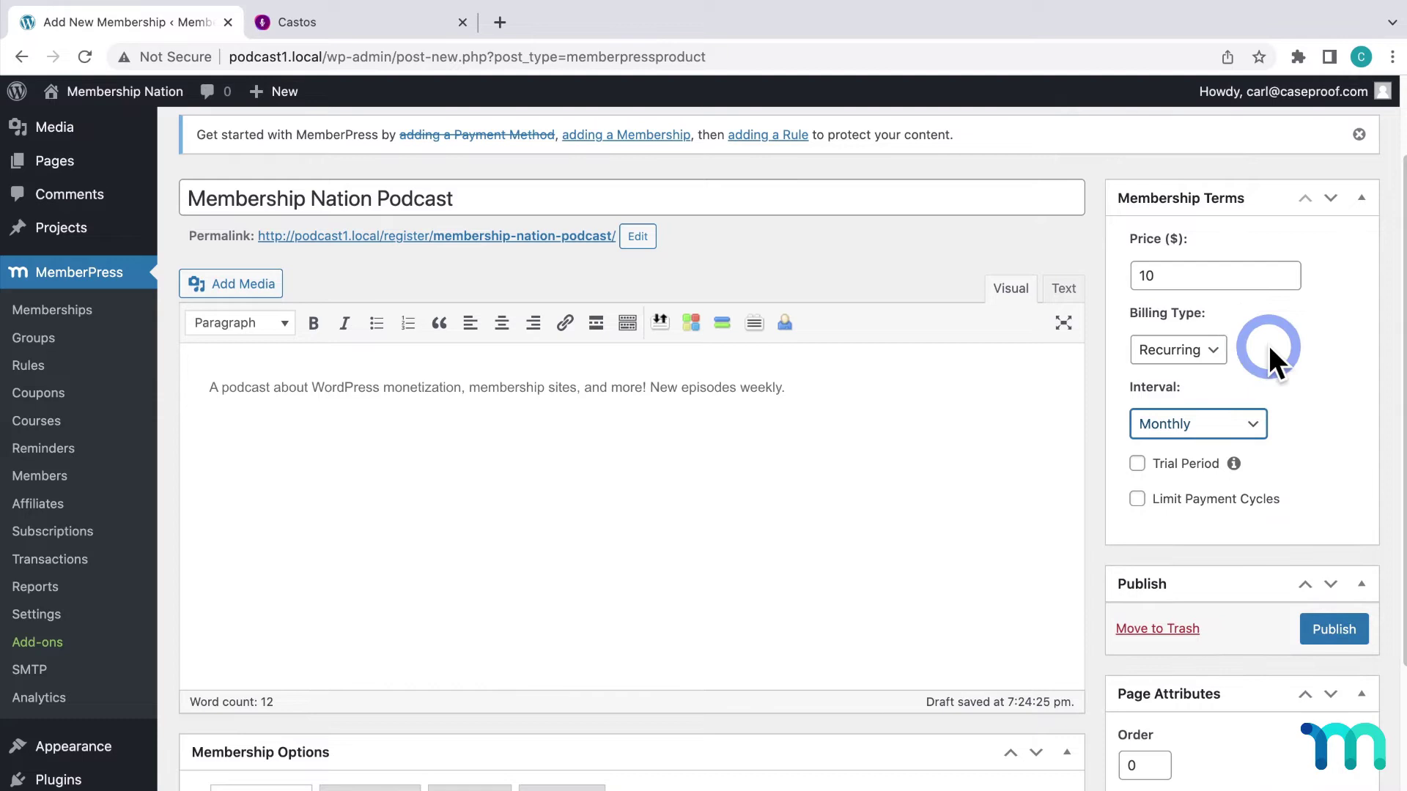
left_click(1293, 371)
left_click(1342, 629)
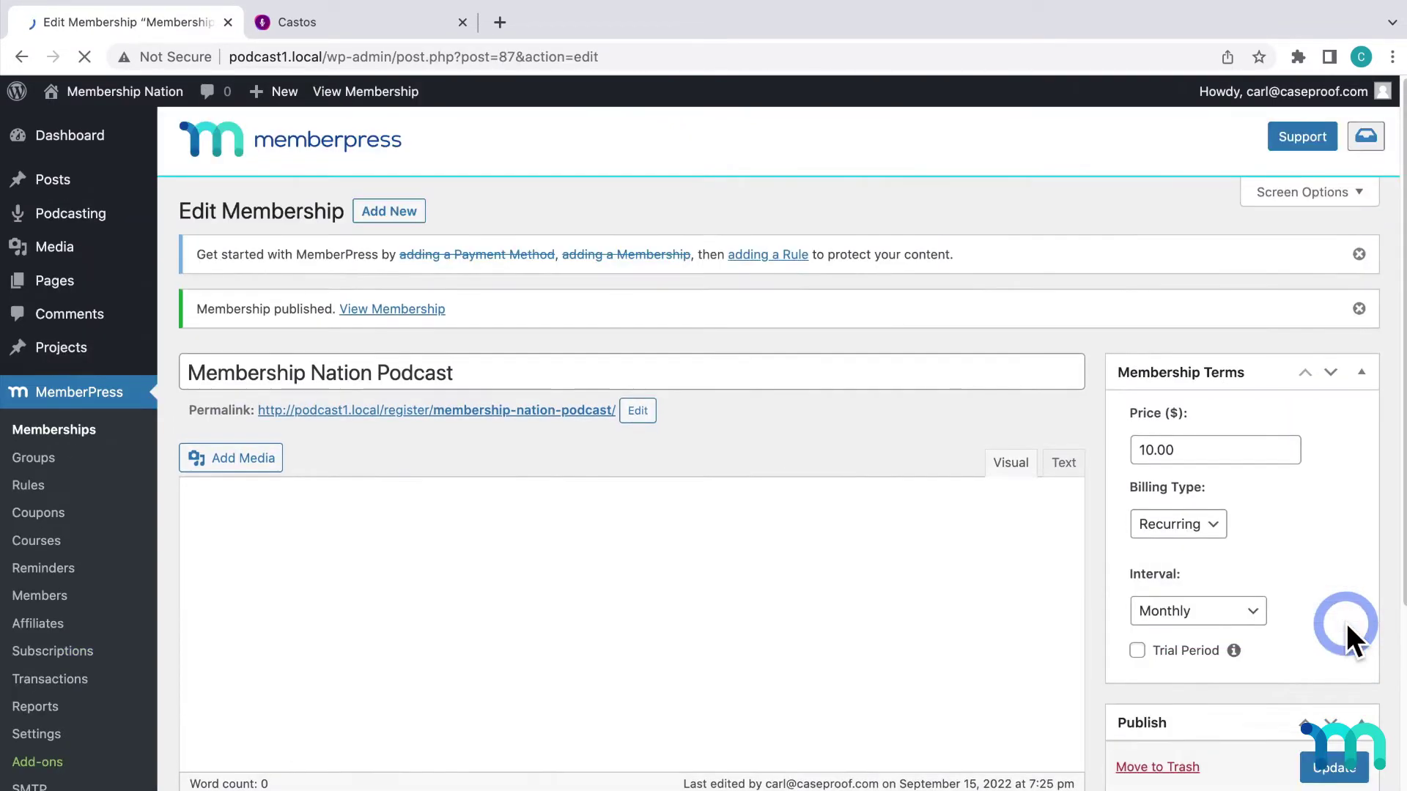
left_click(57, 431)
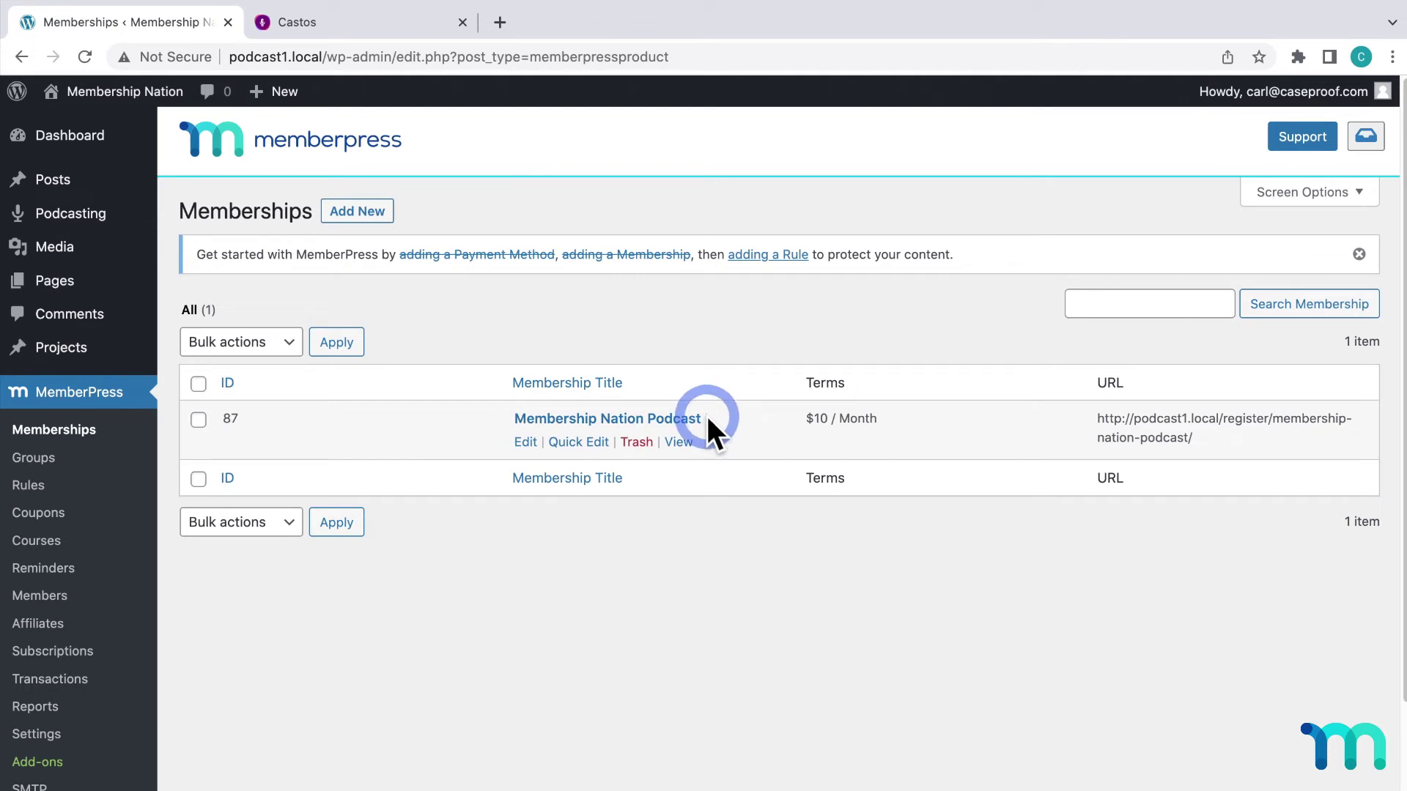
View the membership's public sign-up page showing $10 / Month terms, then return to the Dashboard
left_click(692, 442)
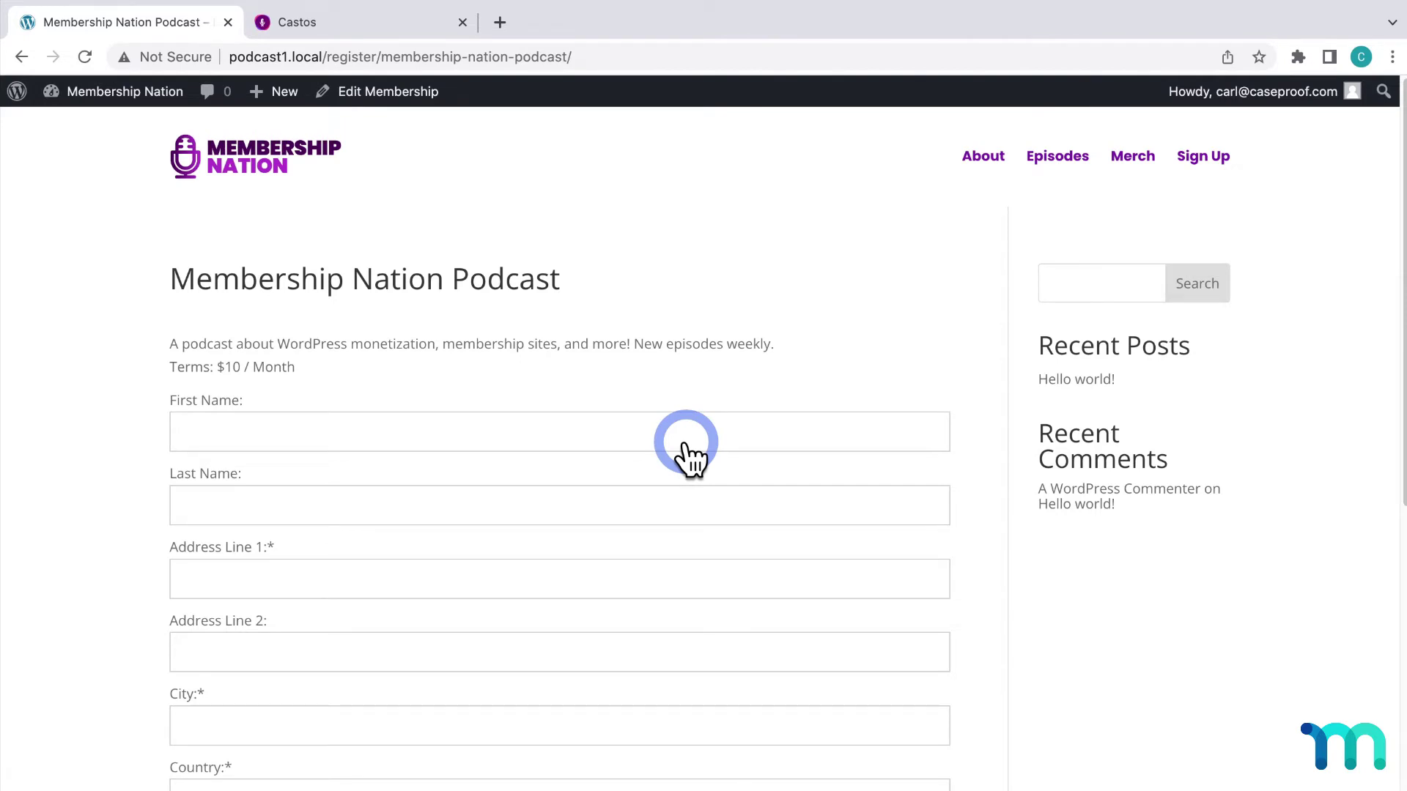
left_click(140, 93)
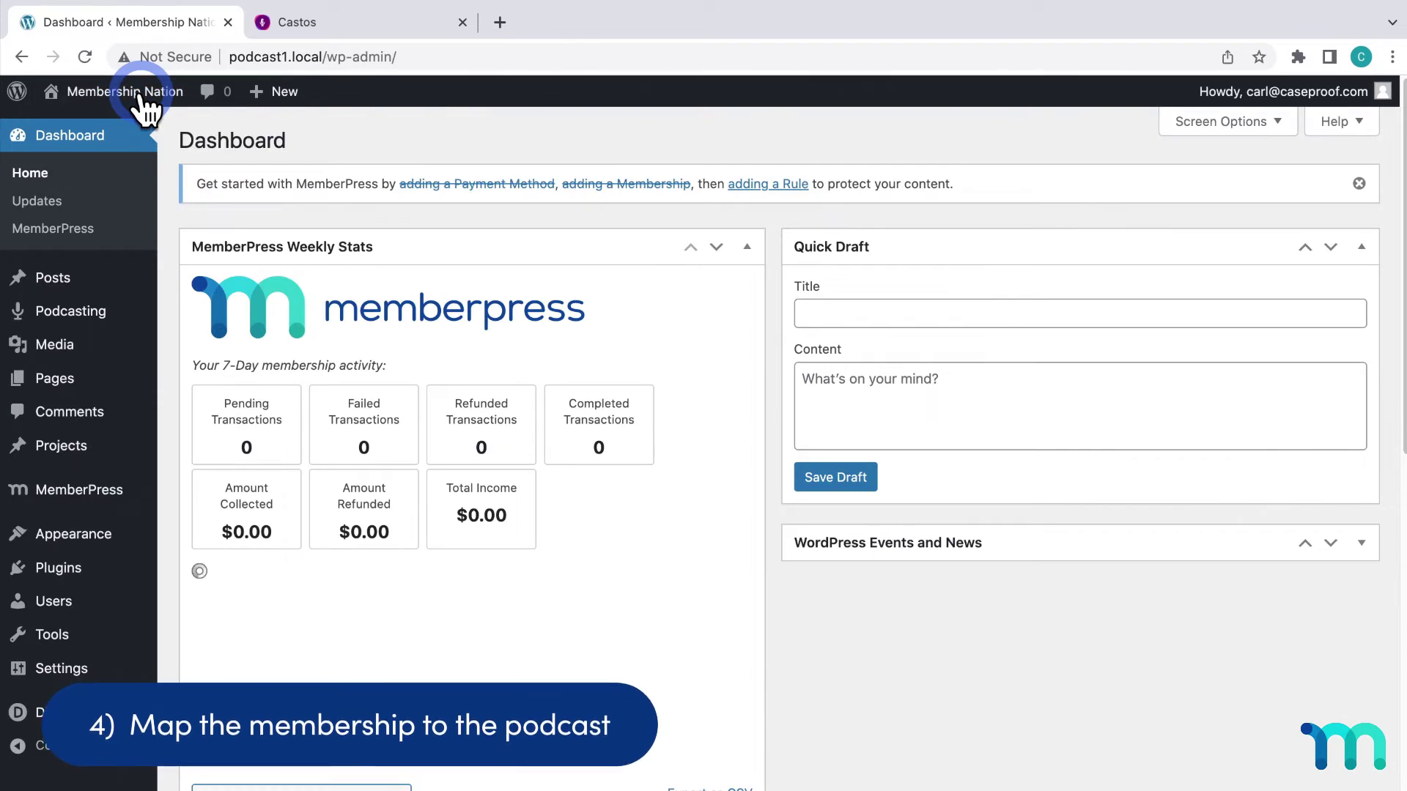
Enable the MemberPress integration in Podcasting Settings > Integrations and save
mouse_move(141, 95)
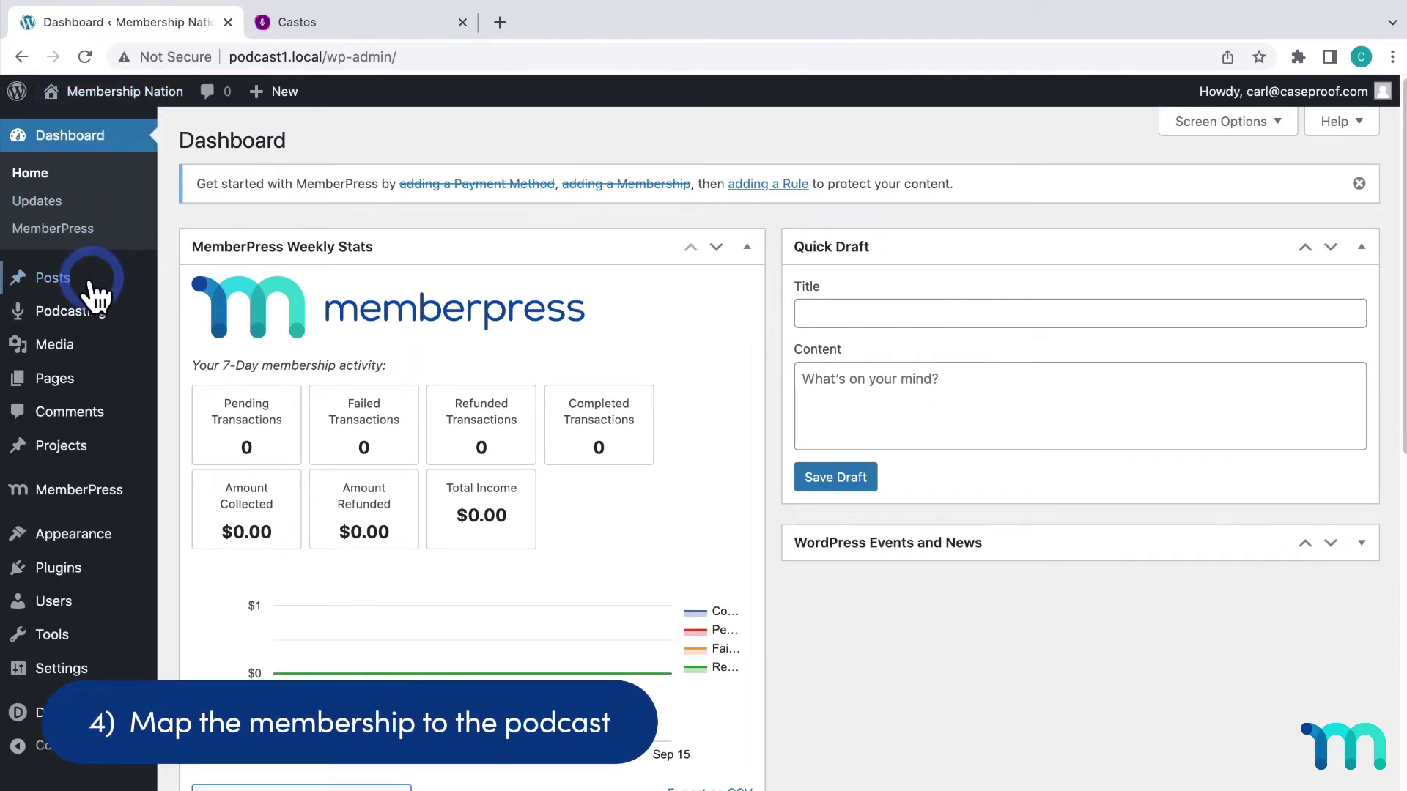
mouse_move(96, 322)
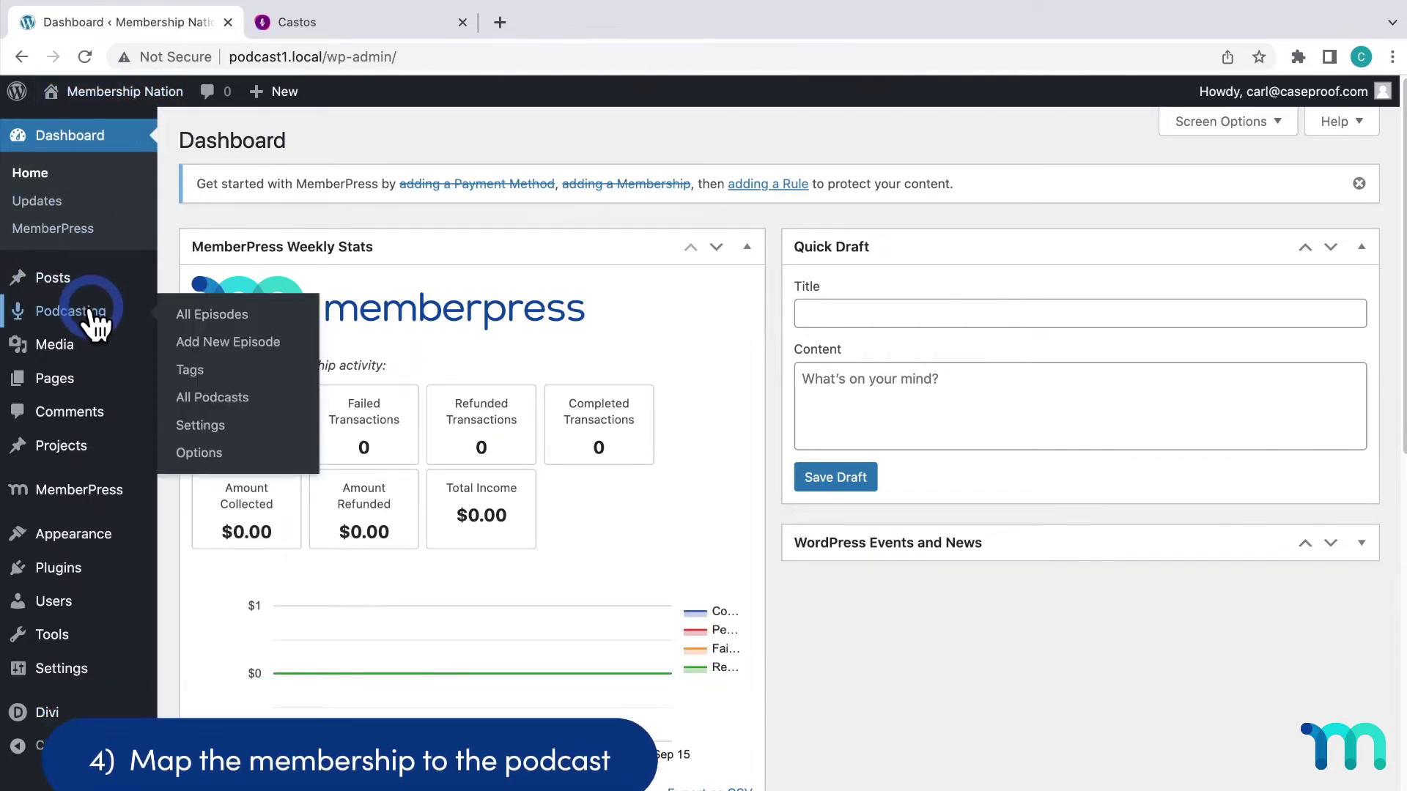
left_click(204, 429)
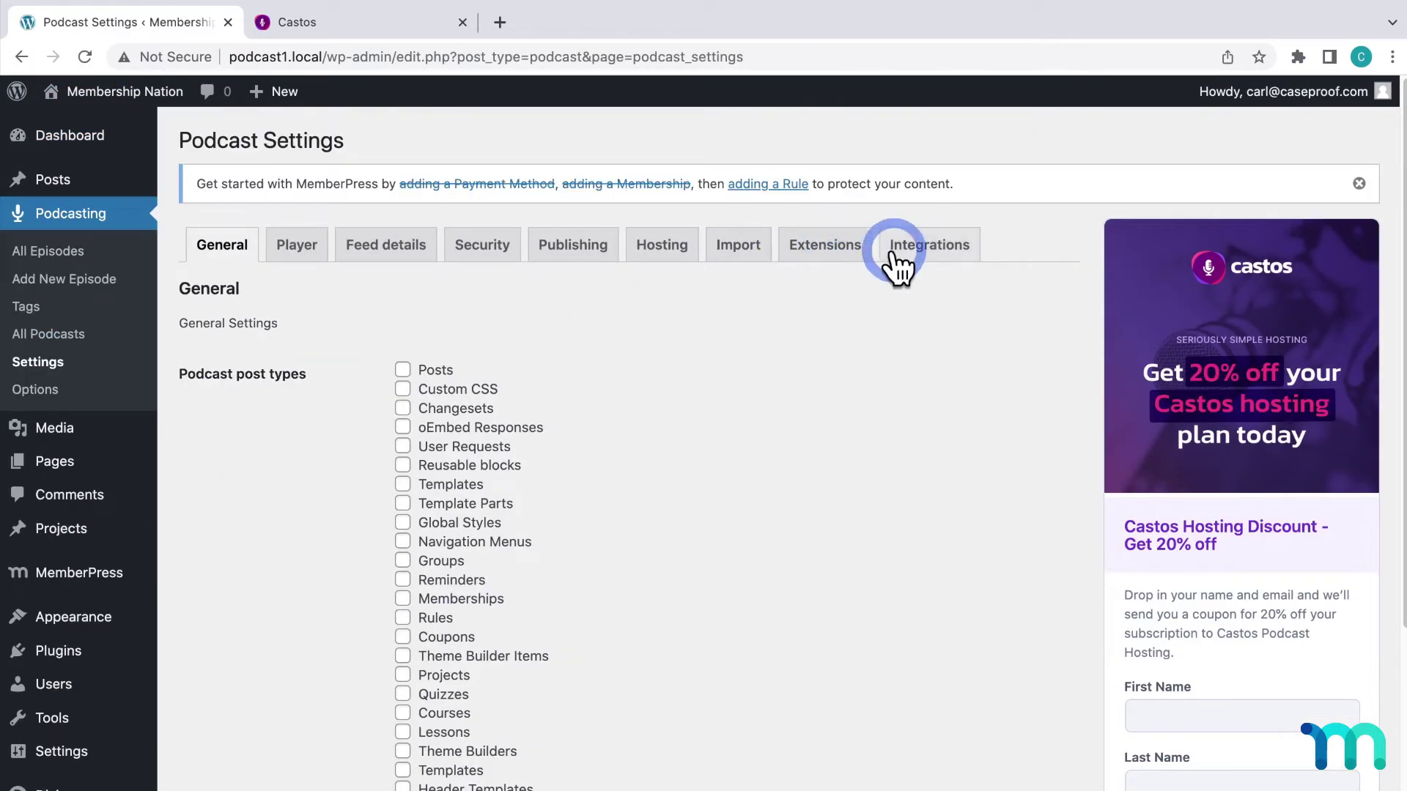
left_click(914, 257)
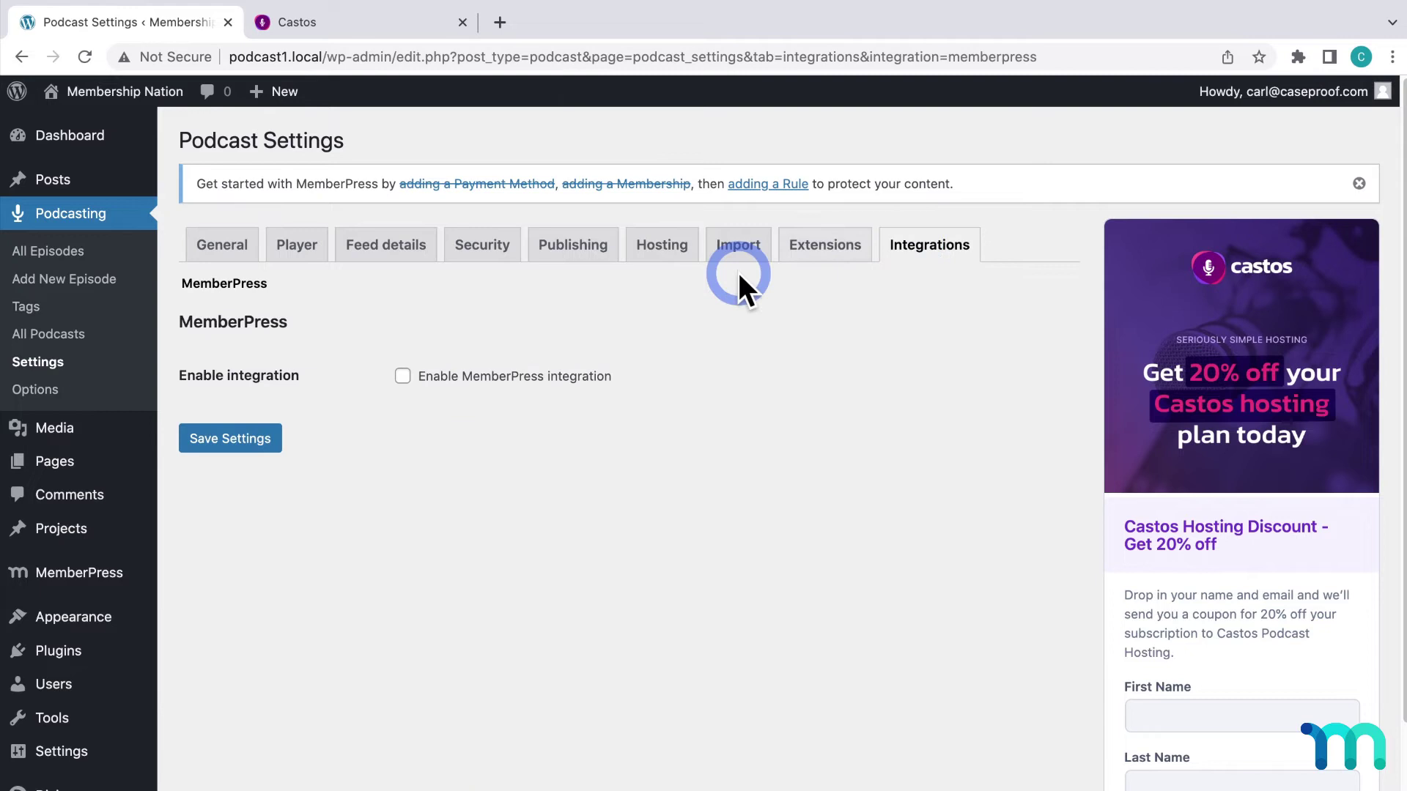
left_click(404, 377)
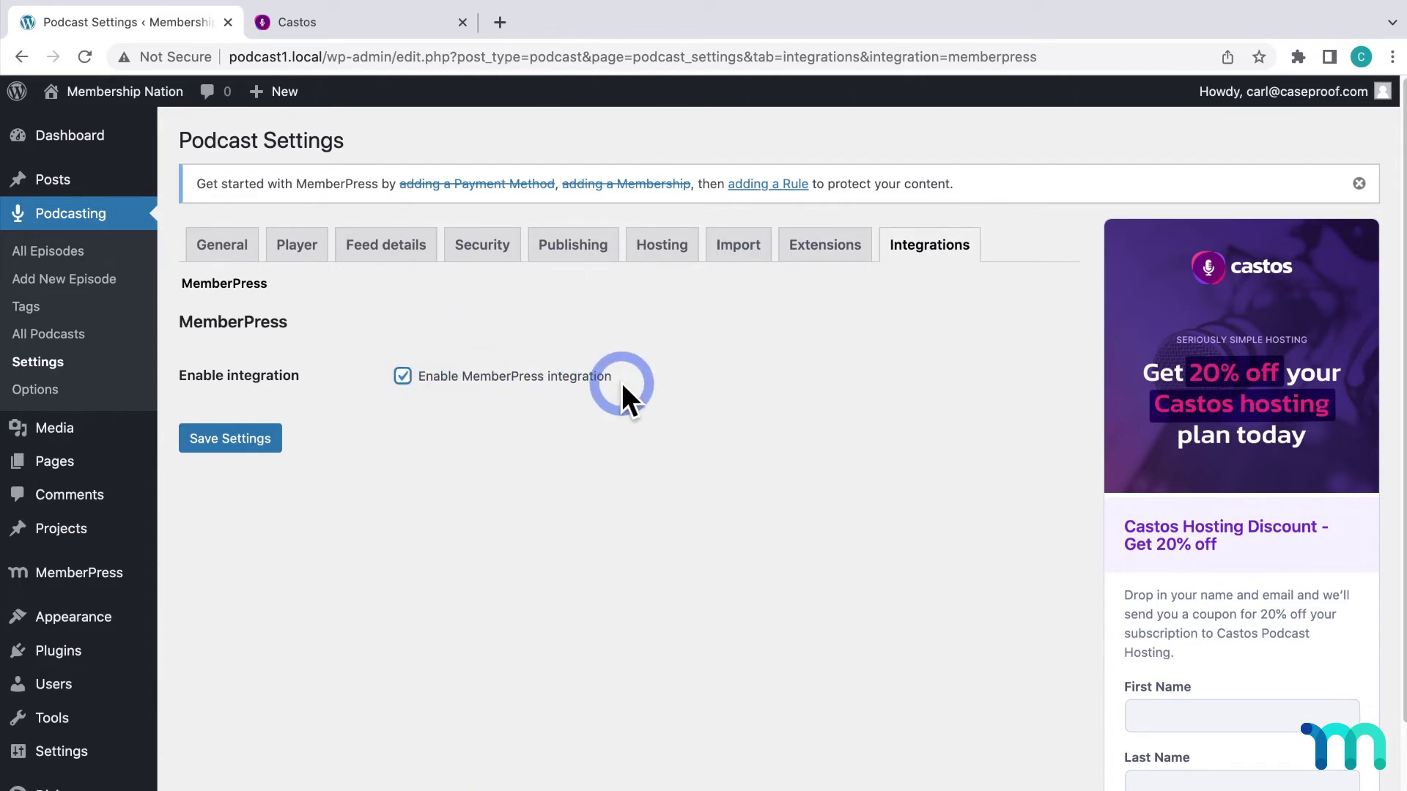
left_click(242, 439)
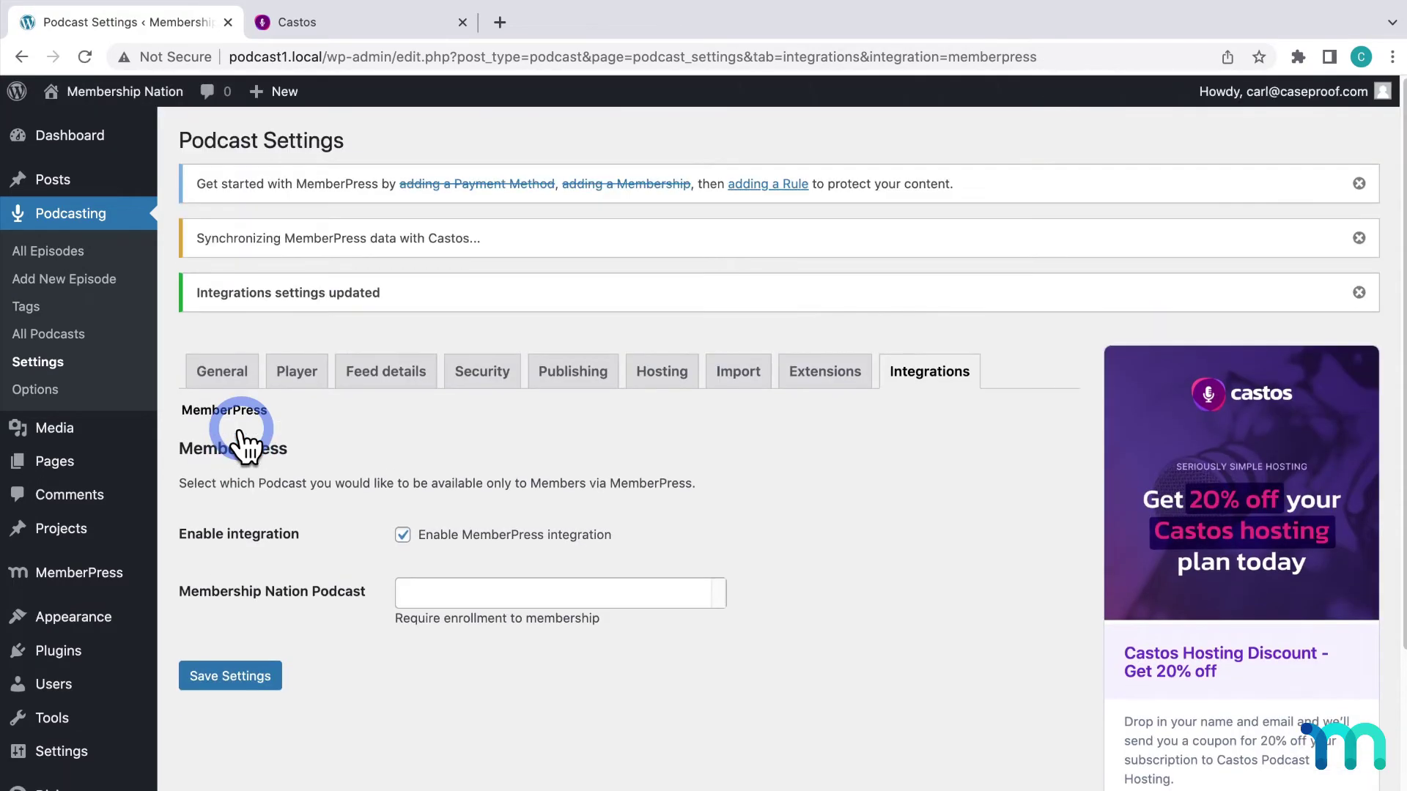
Require Membership Nation Podcast membership for podcast access and save the settings
scroll(355, 590, "down", 5)
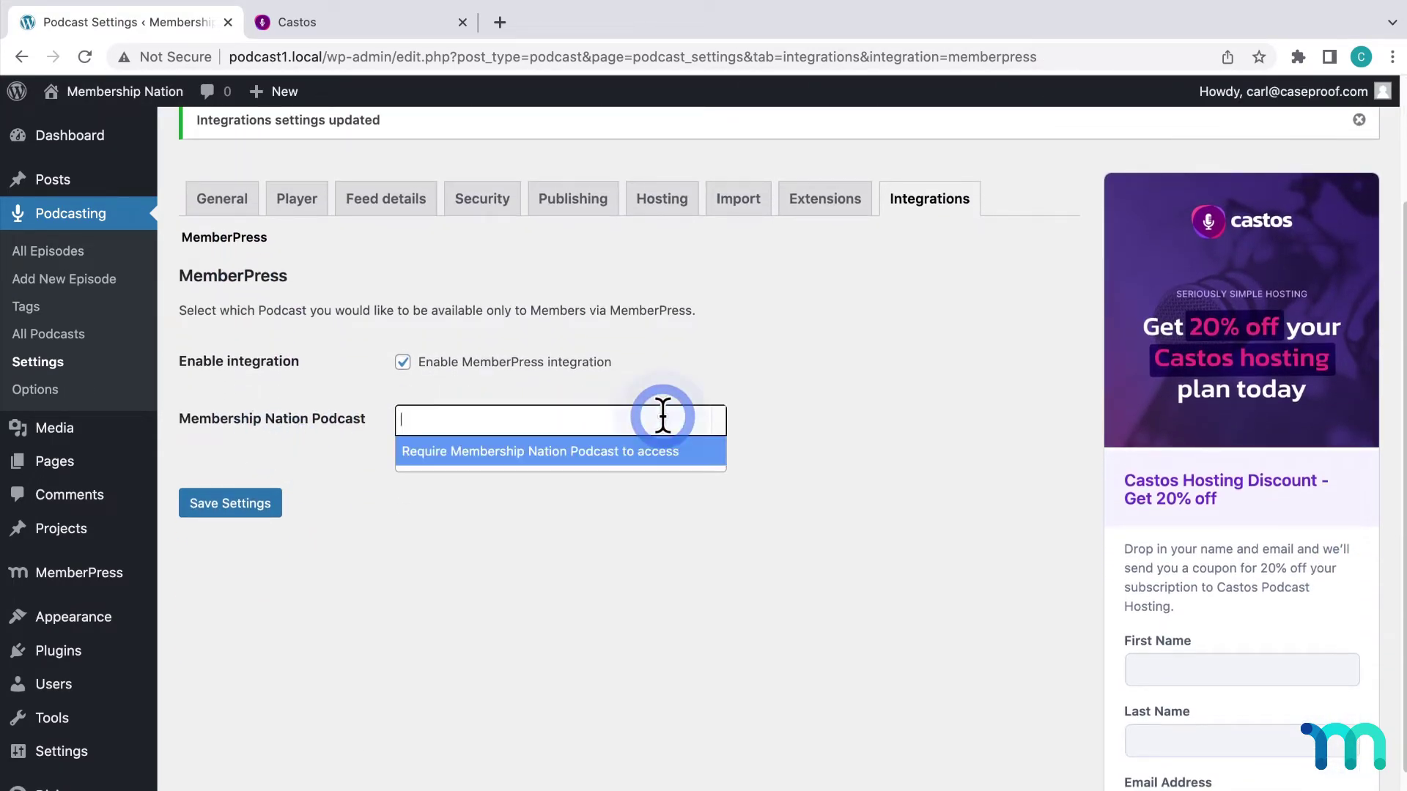
left_click(661, 416)
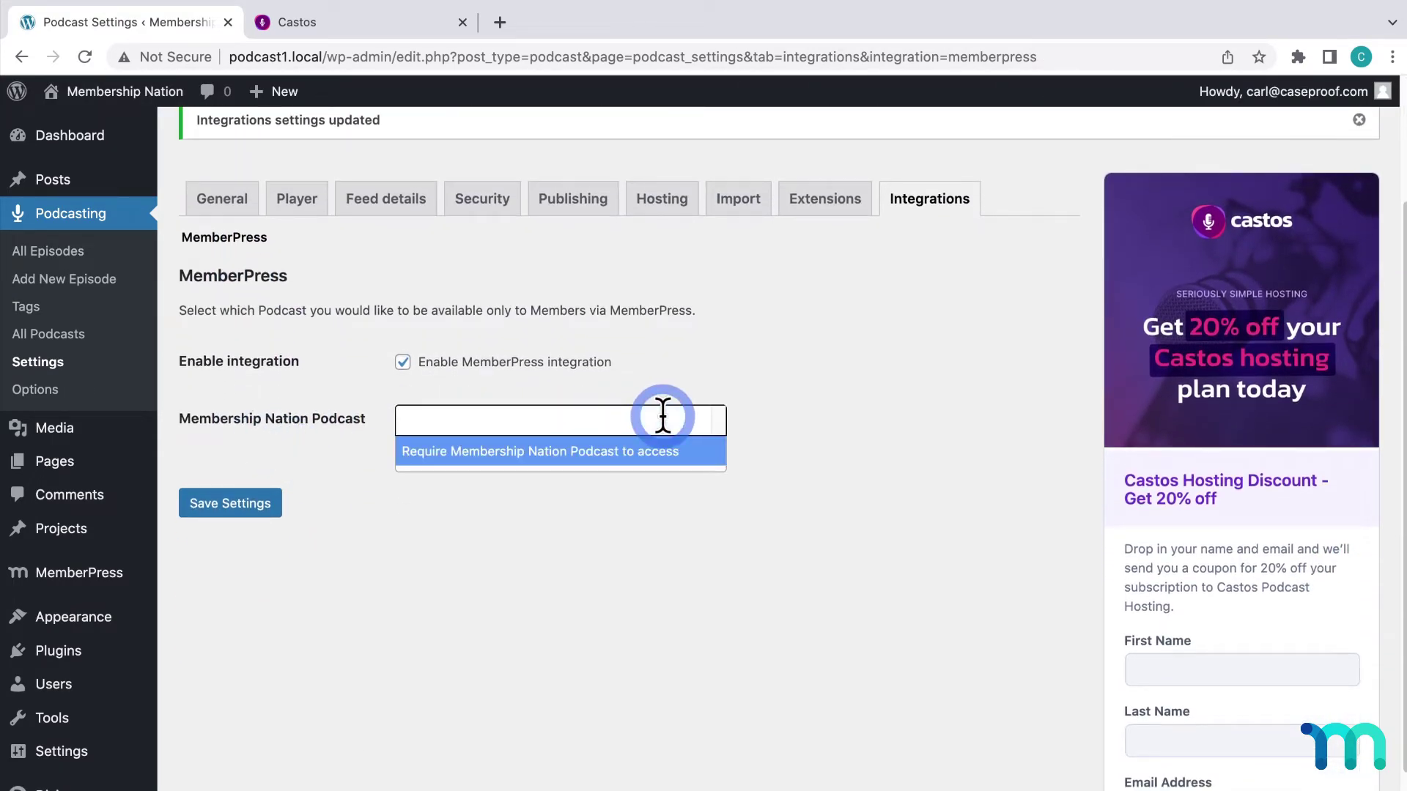
left_click(689, 454)
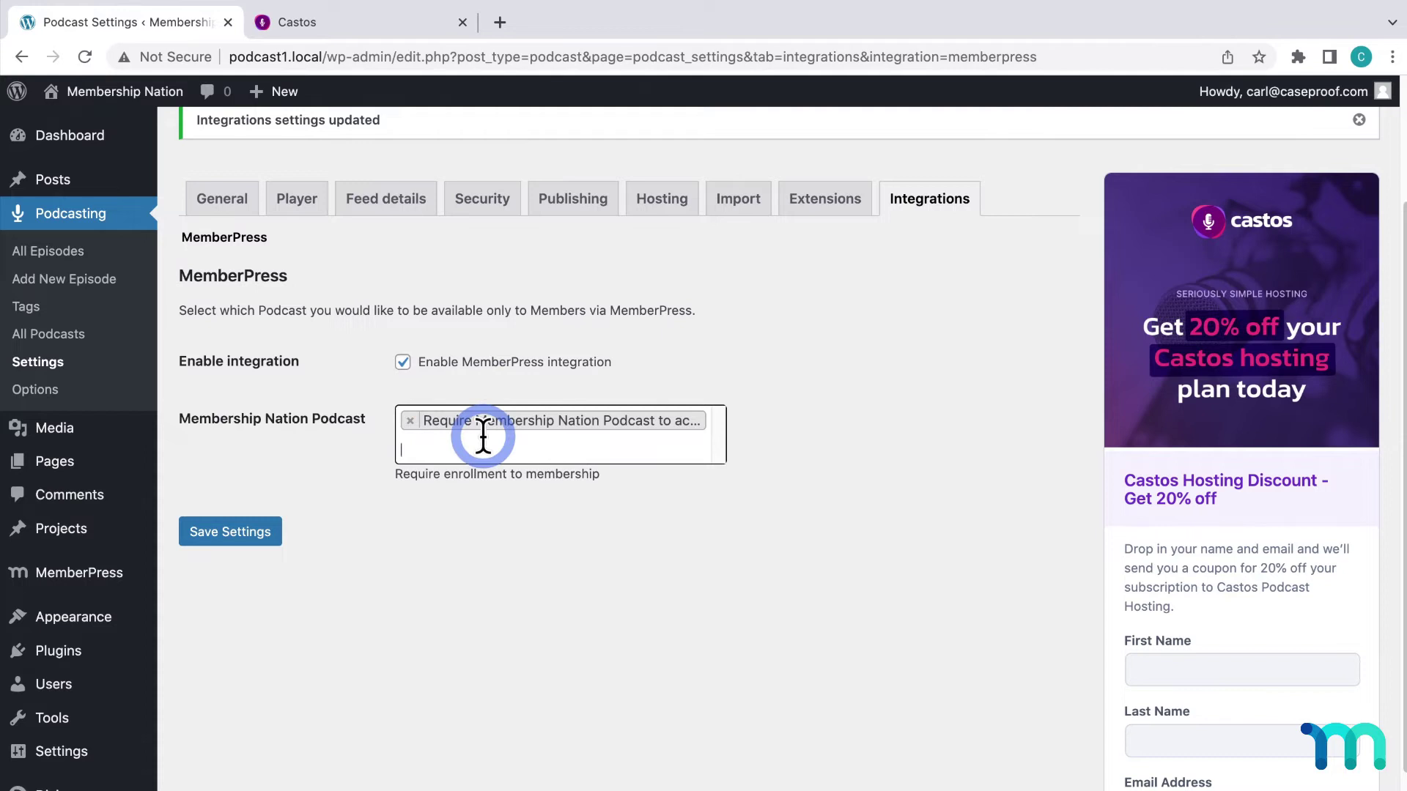
left_click(238, 535)
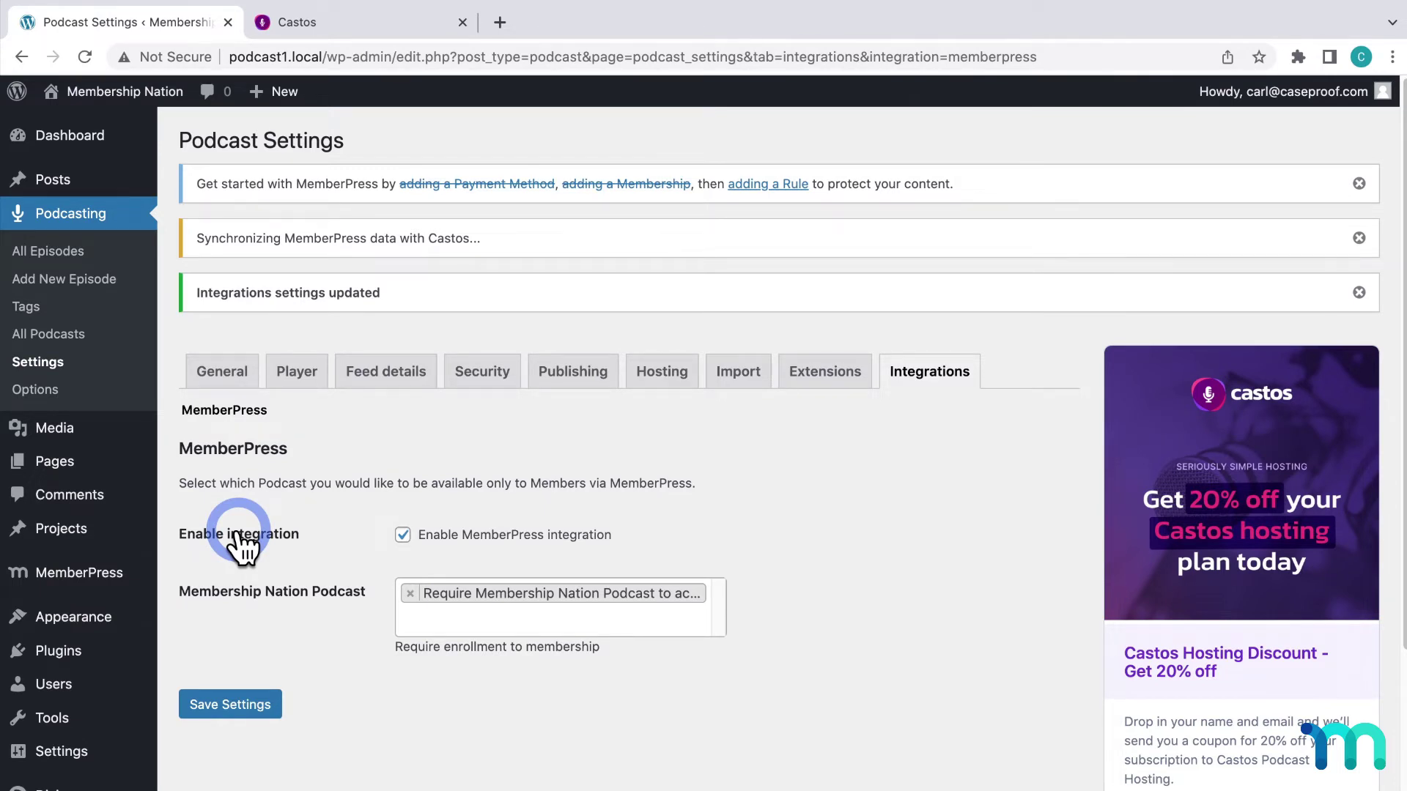
Create a new episode titled 'Episode 001' and upload its MP3 audio to Castos
left_click(92, 282)
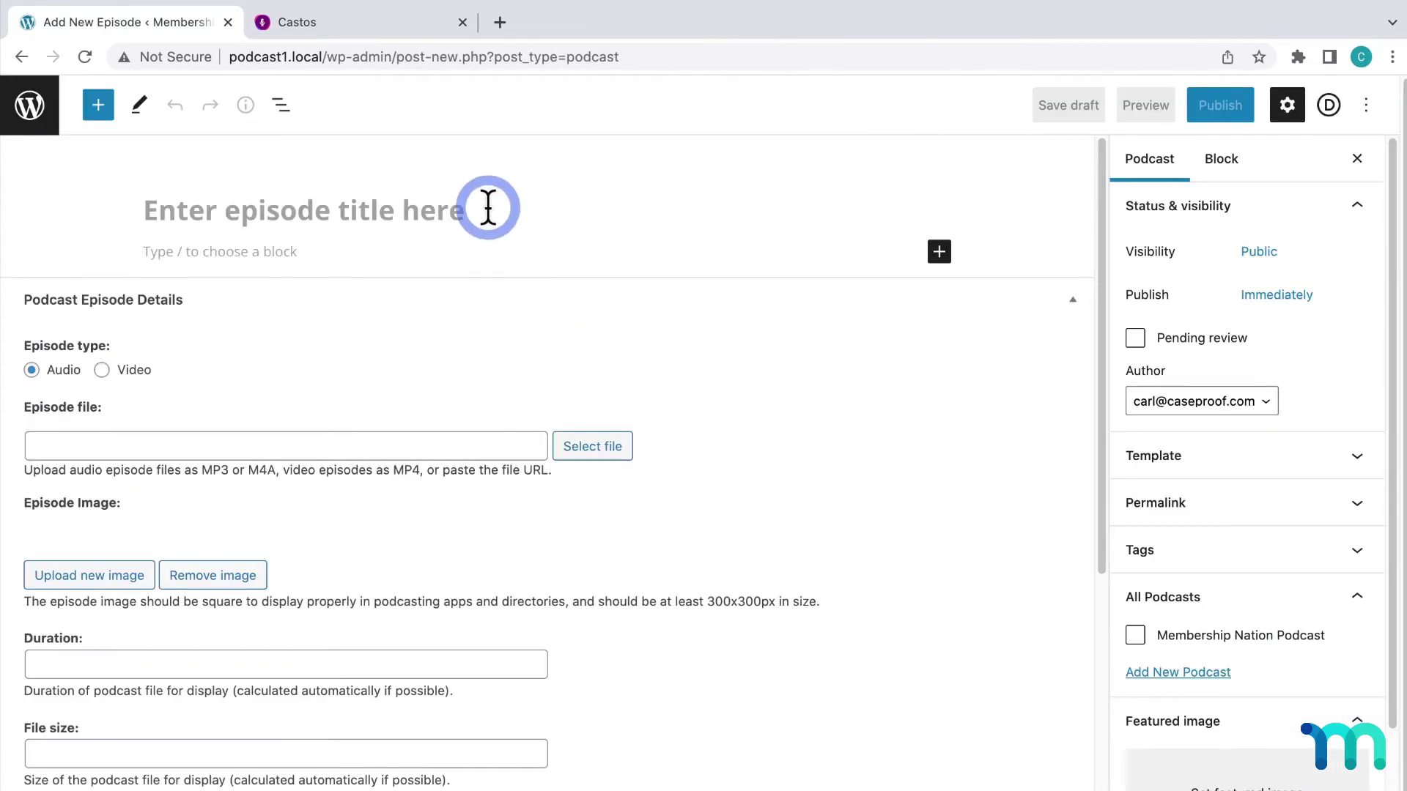
left_click(488, 208)
type("Ep")
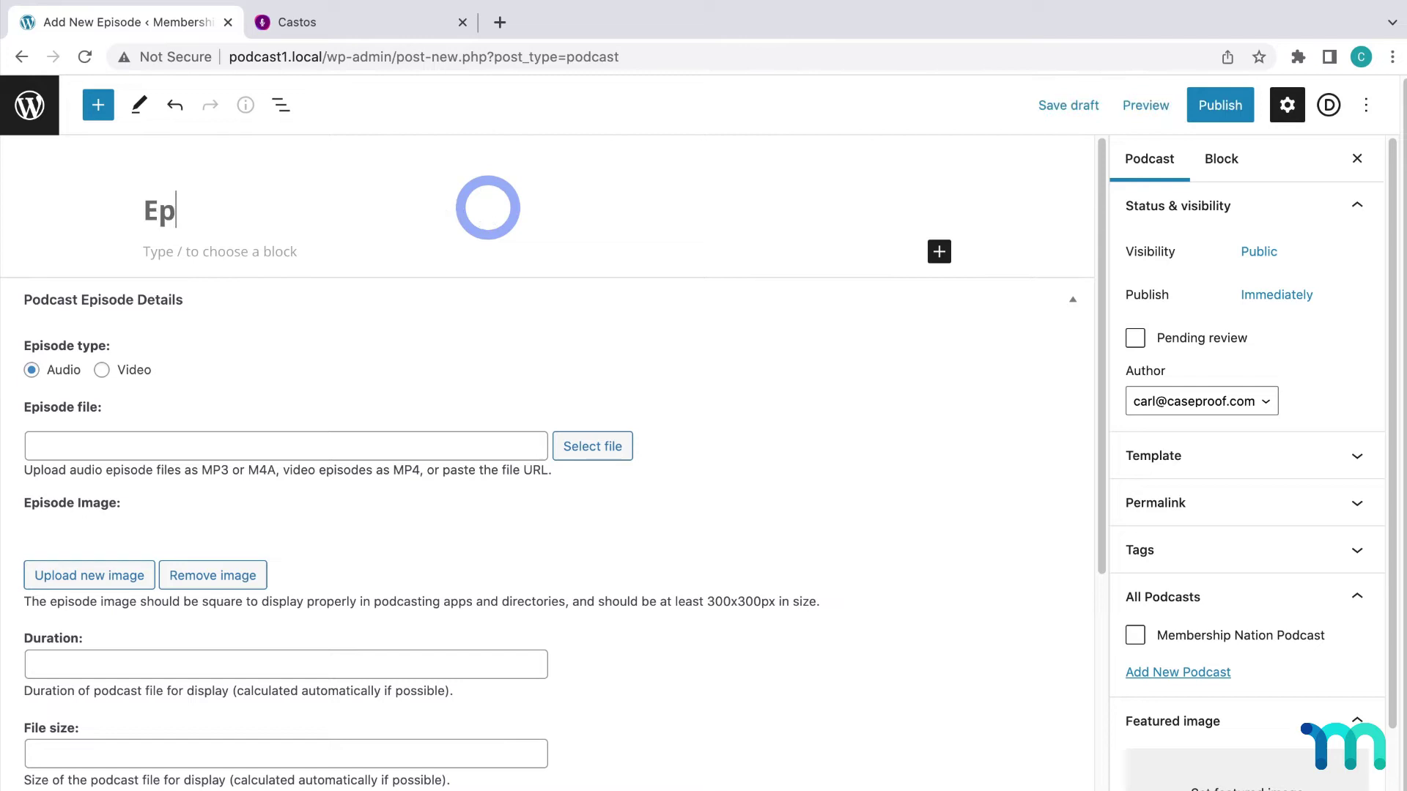
type("isode 001")
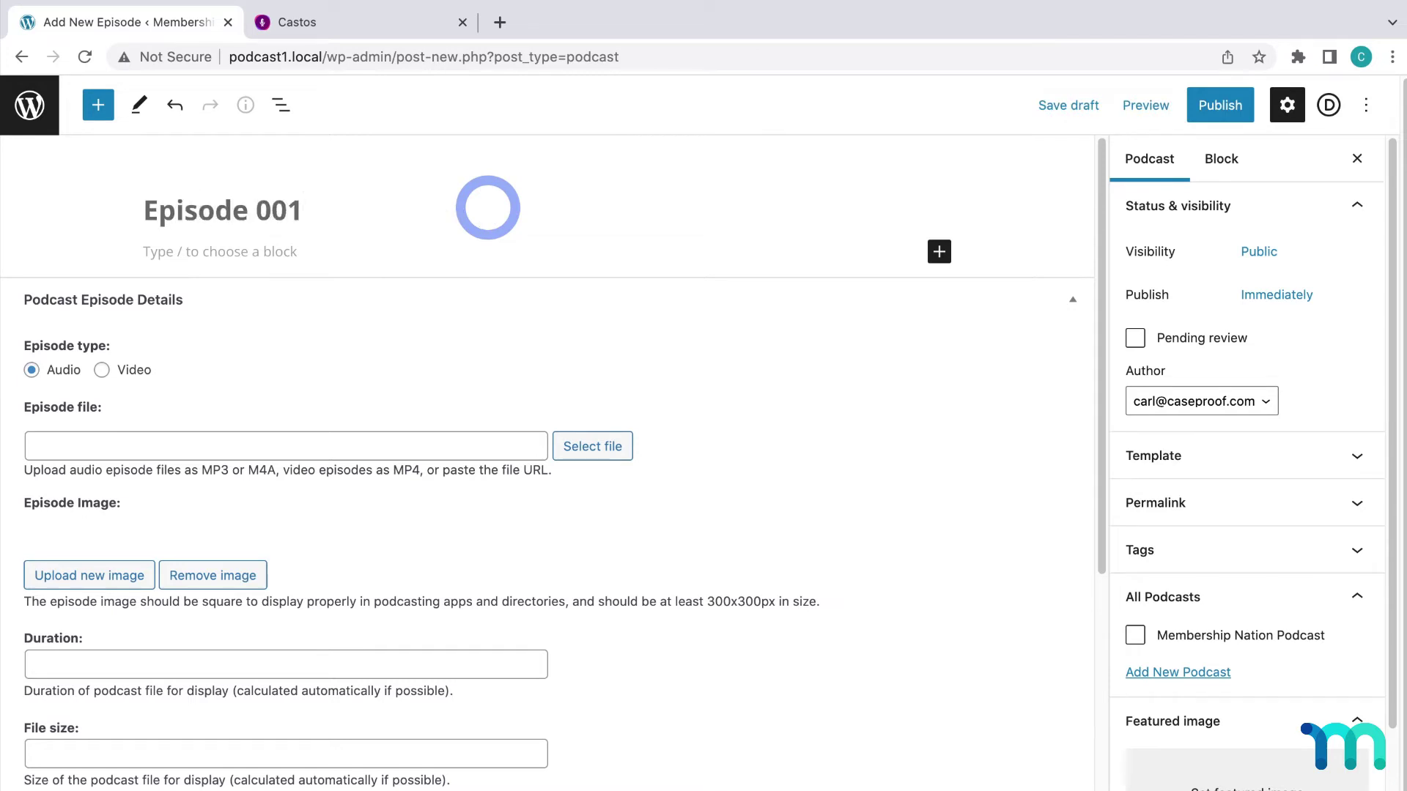
left_click(614, 448)
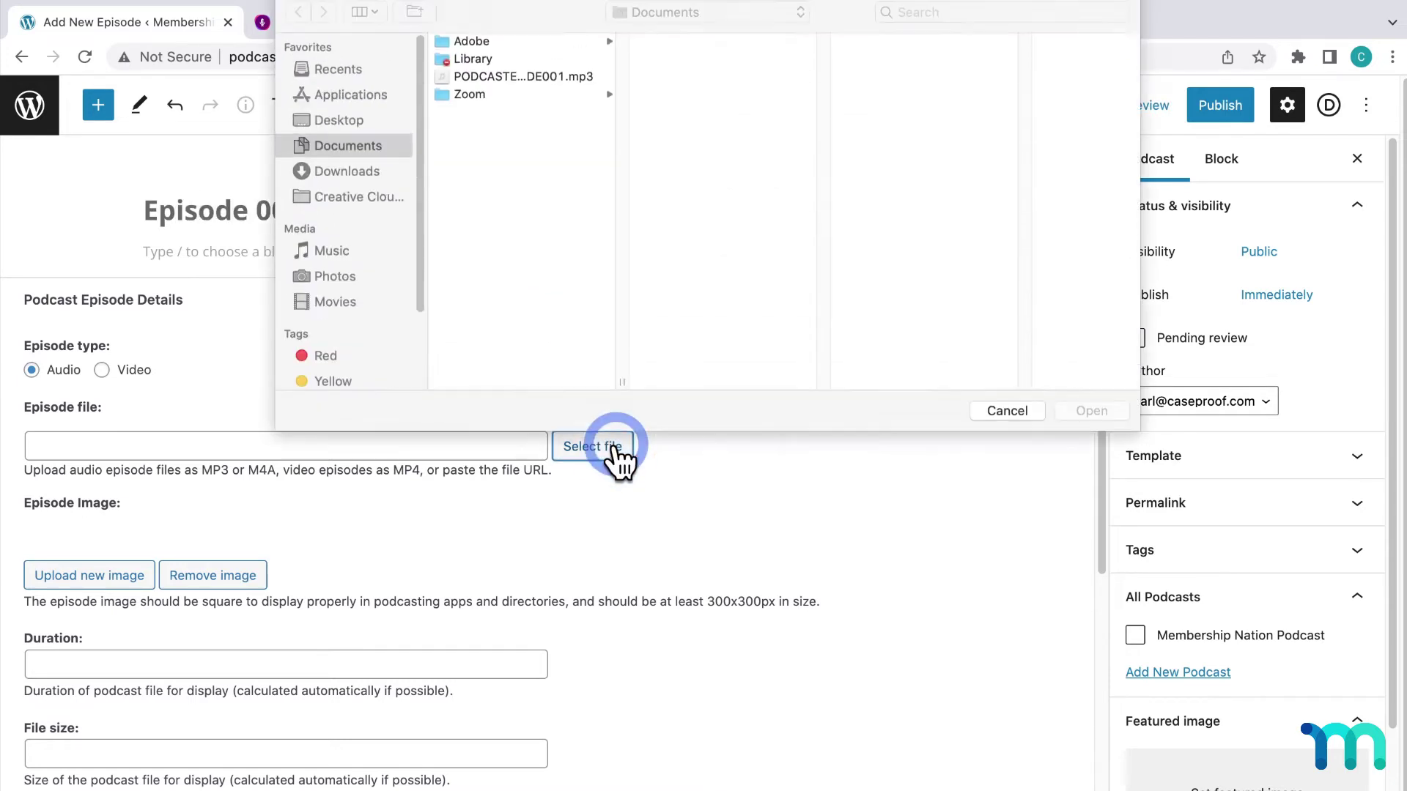
left_click(554, 83)
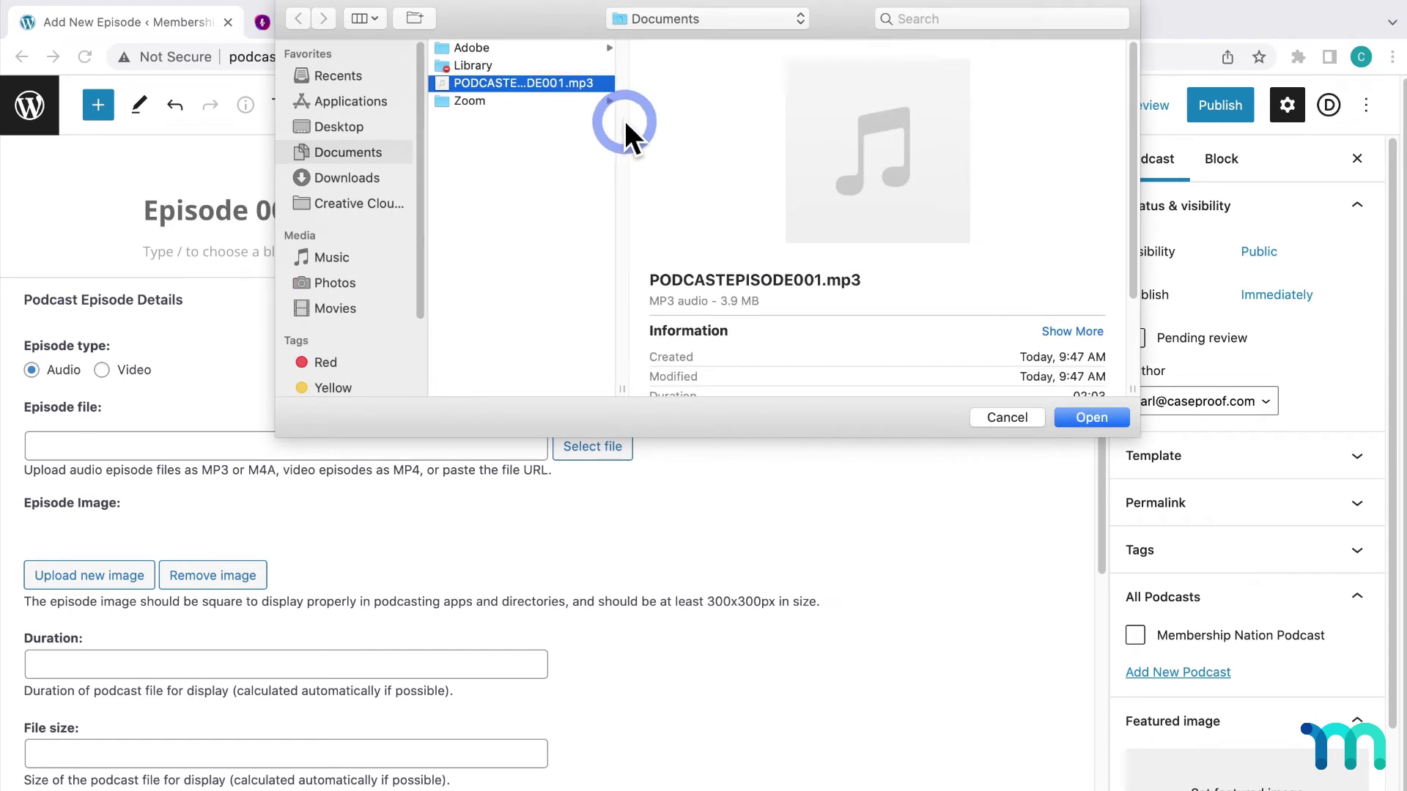
left_click(1103, 427)
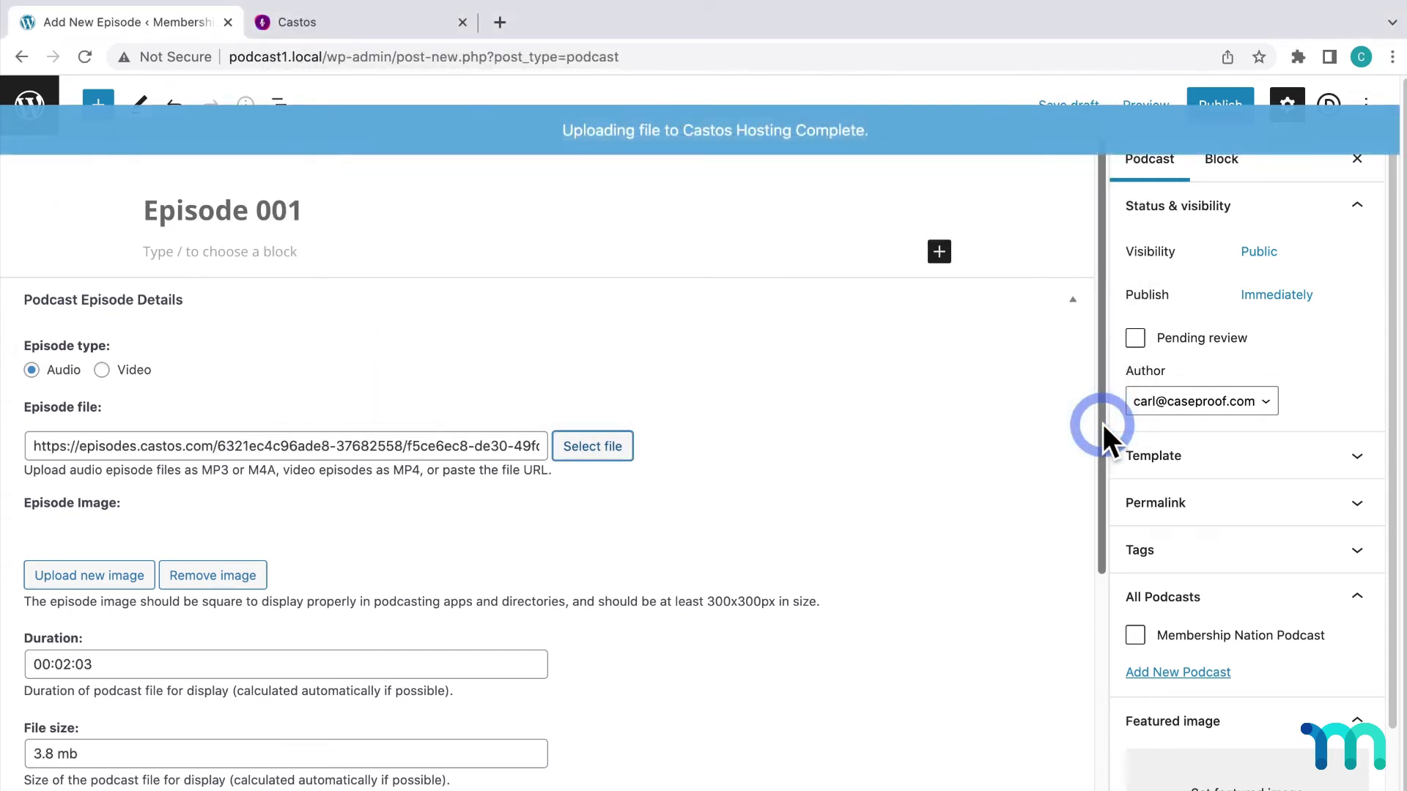
Set the Episode 001 artwork, assign Membership Nation Podcast, and publish the episode
left_click(93, 576)
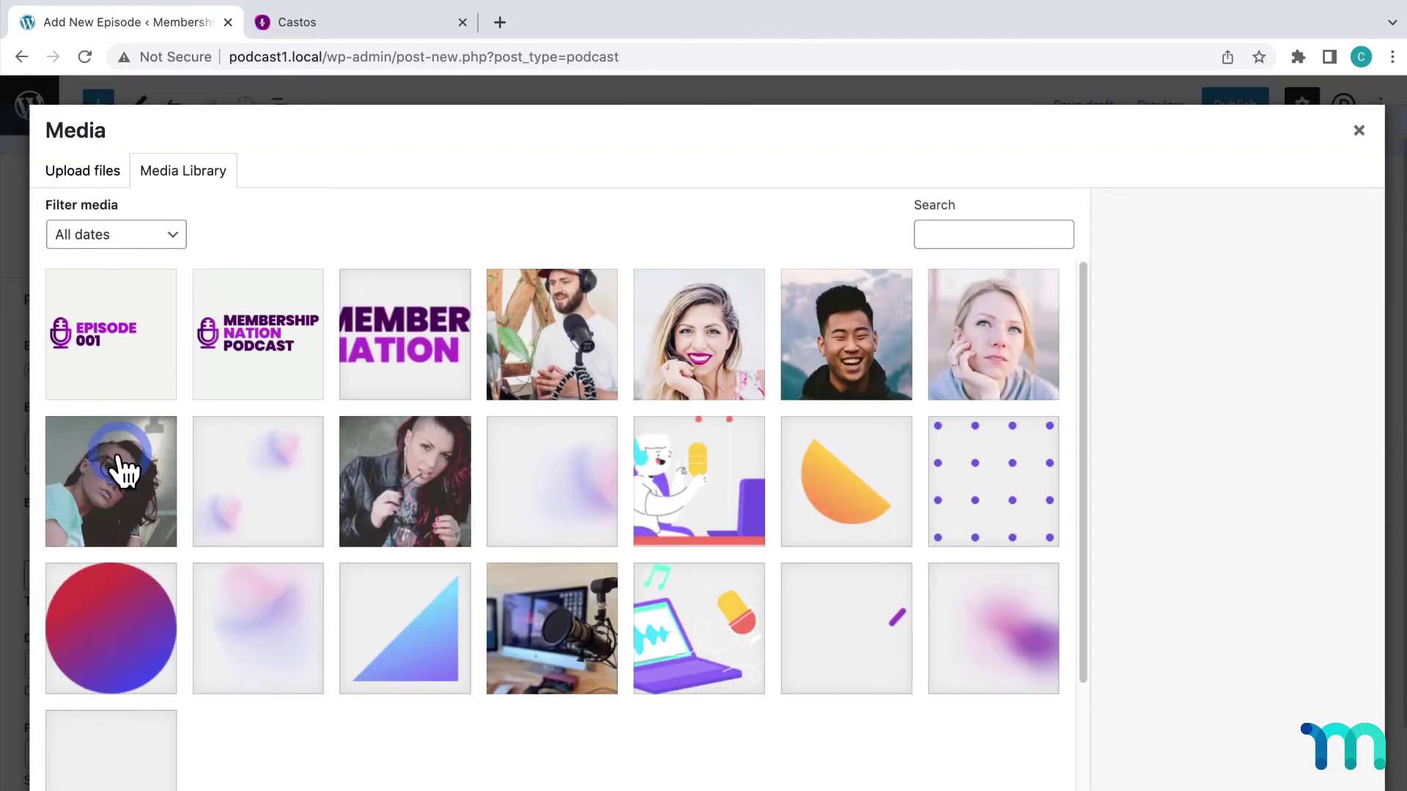
left_click(125, 331)
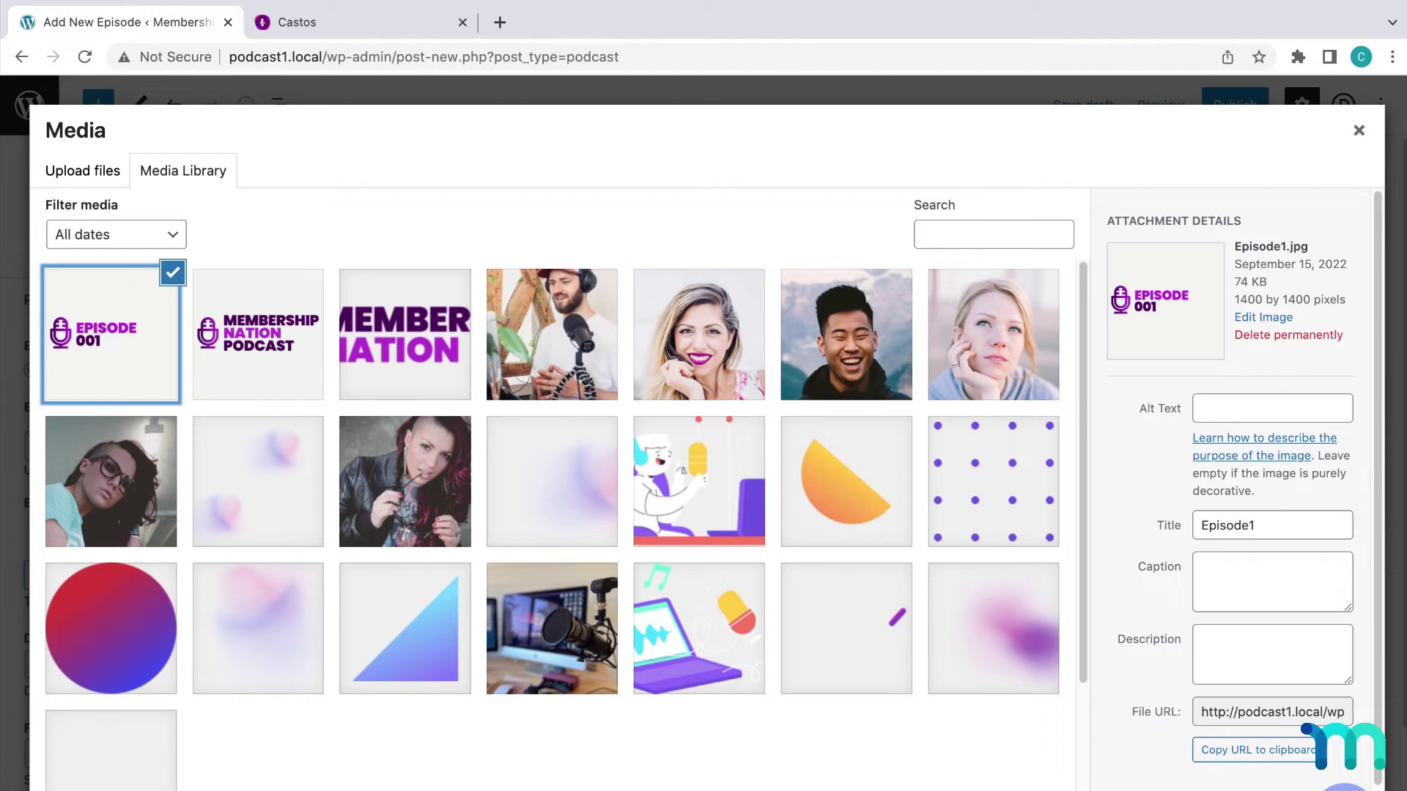
left_click(1341, 782)
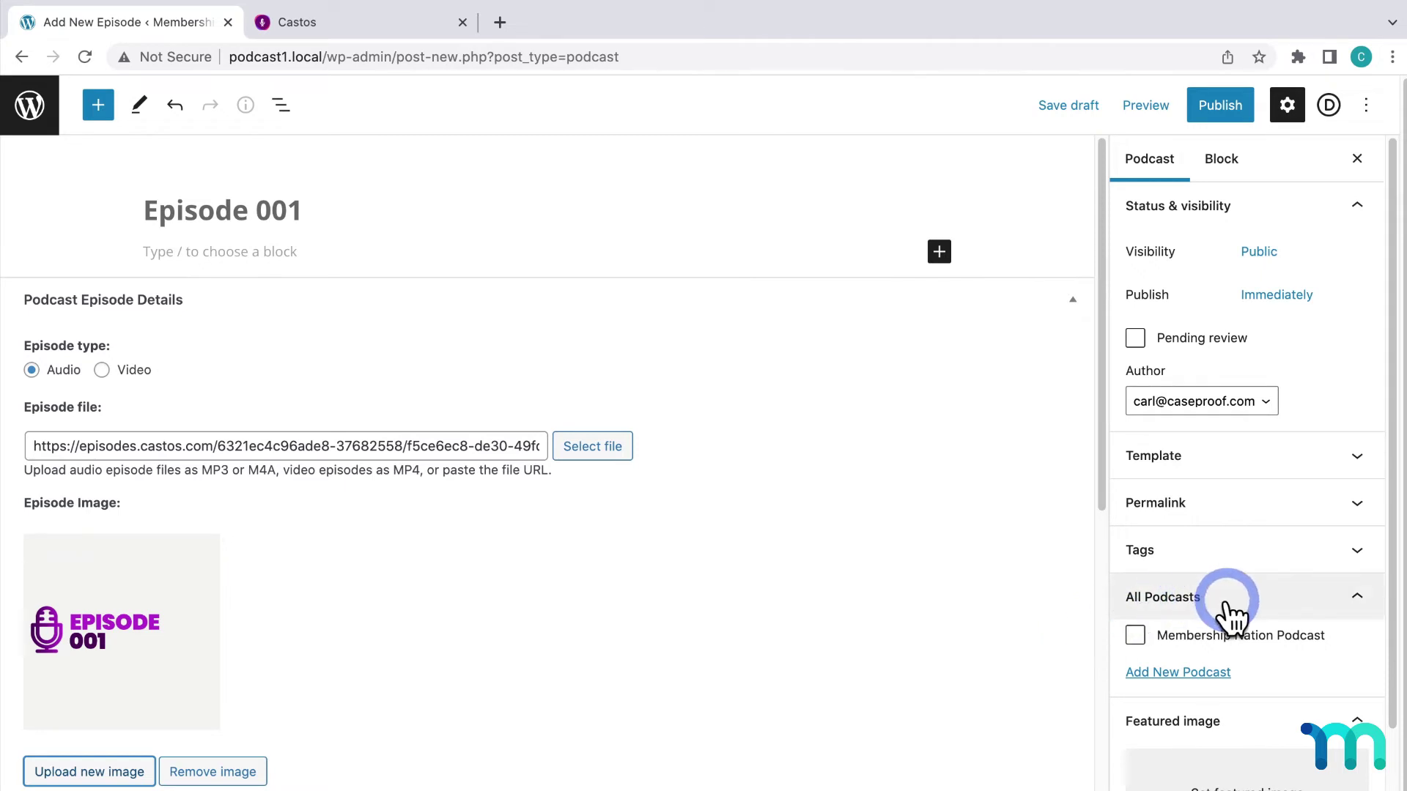
left_click(1142, 646)
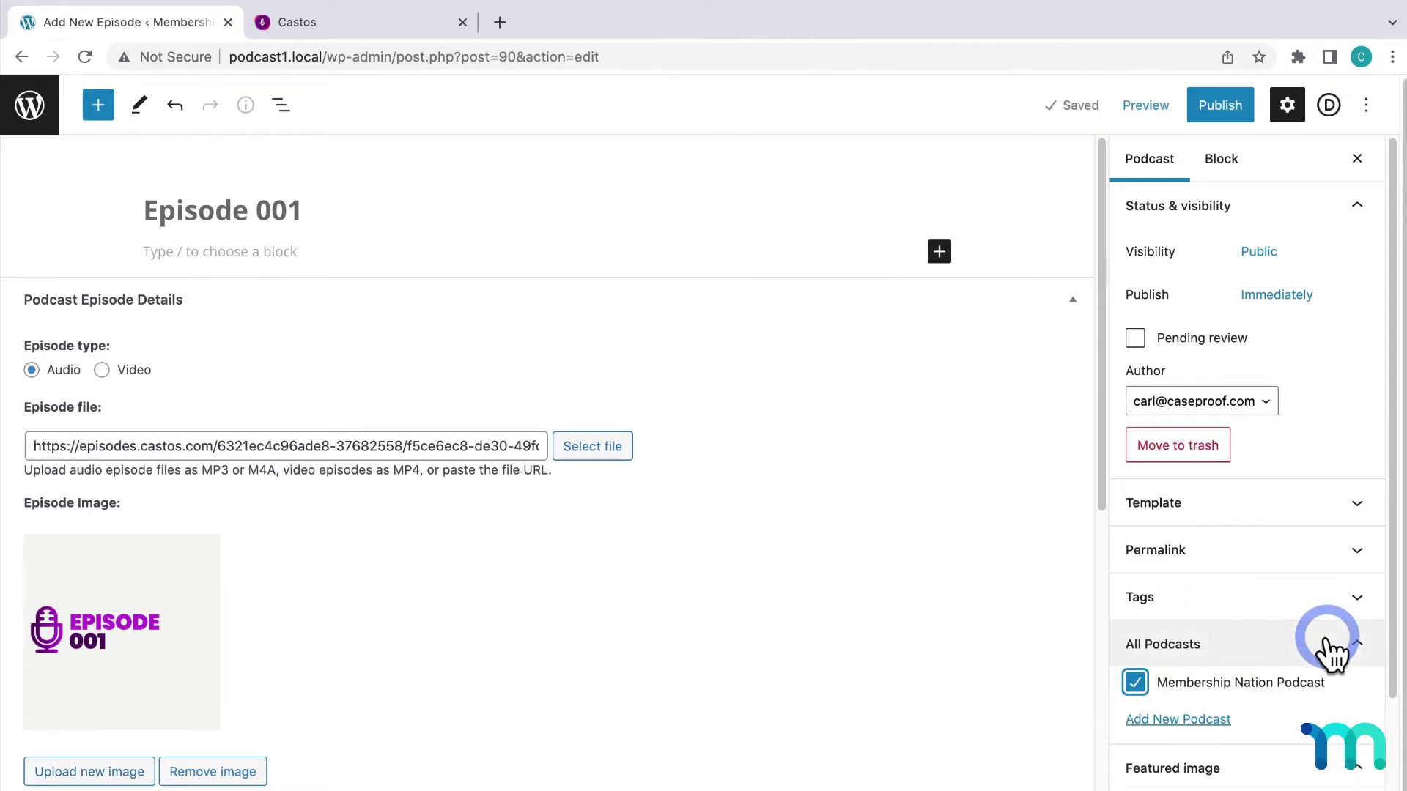
left_click(1222, 110)
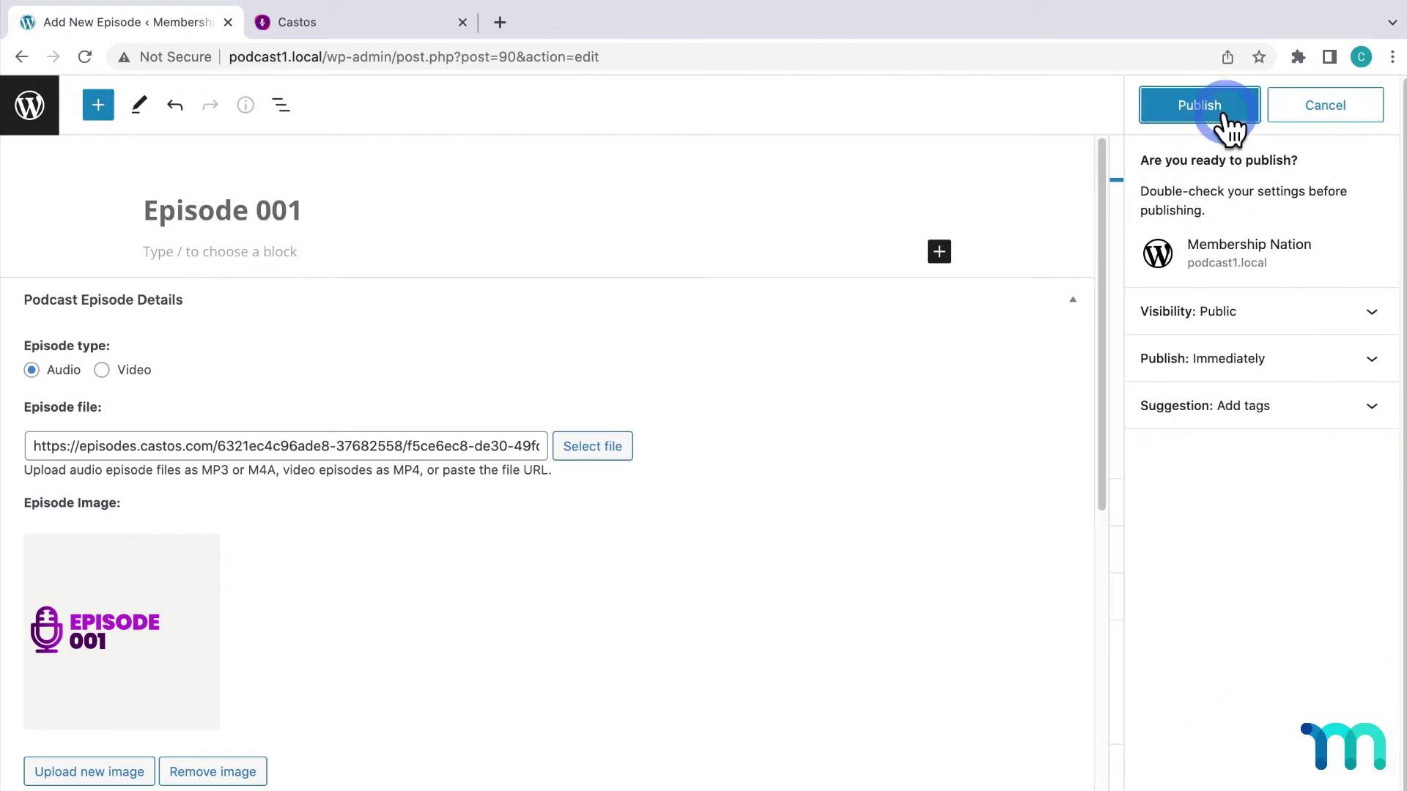
left_click(1223, 113)
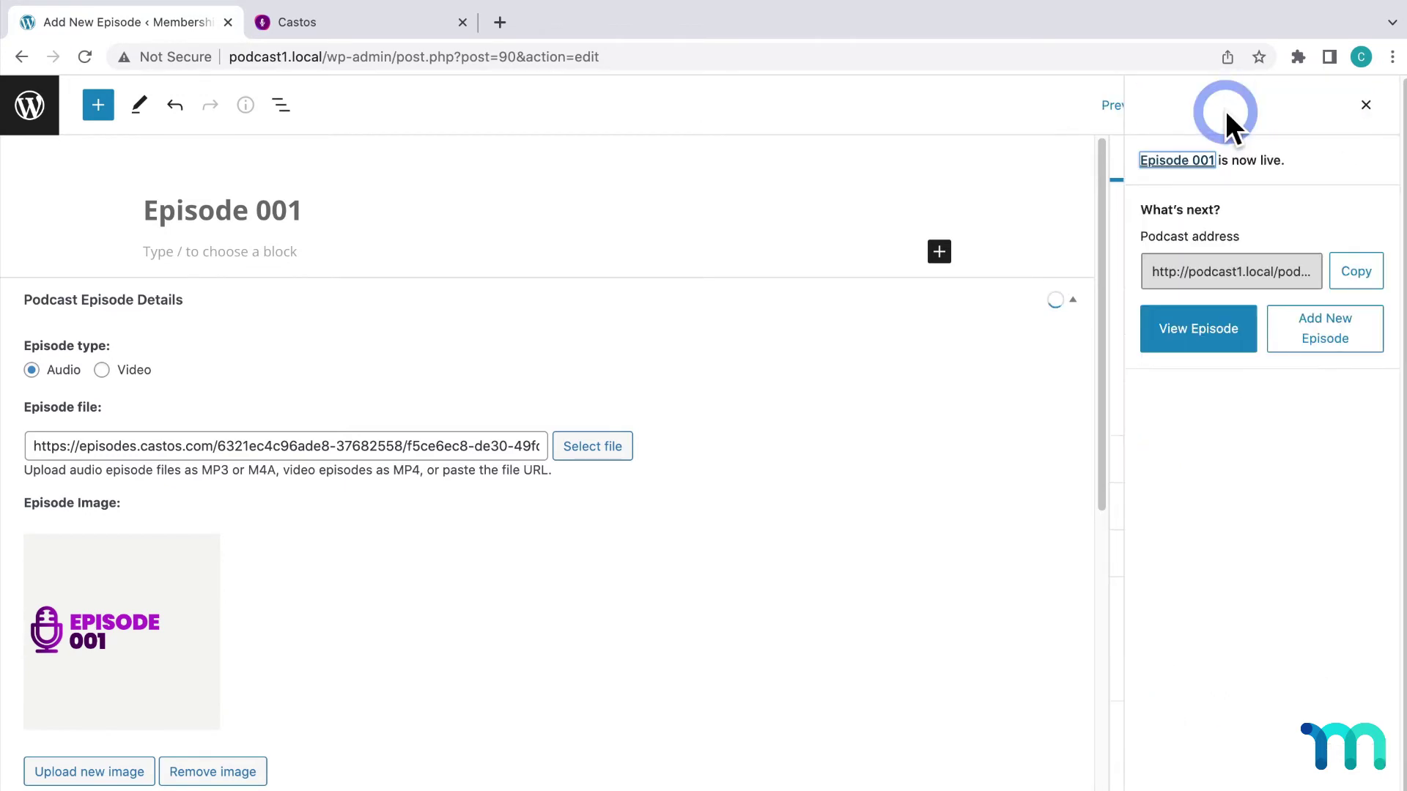
Copy the Membership Nation Podcast feed URL from All Podcasts and open it incognito
left_click(16, 116)
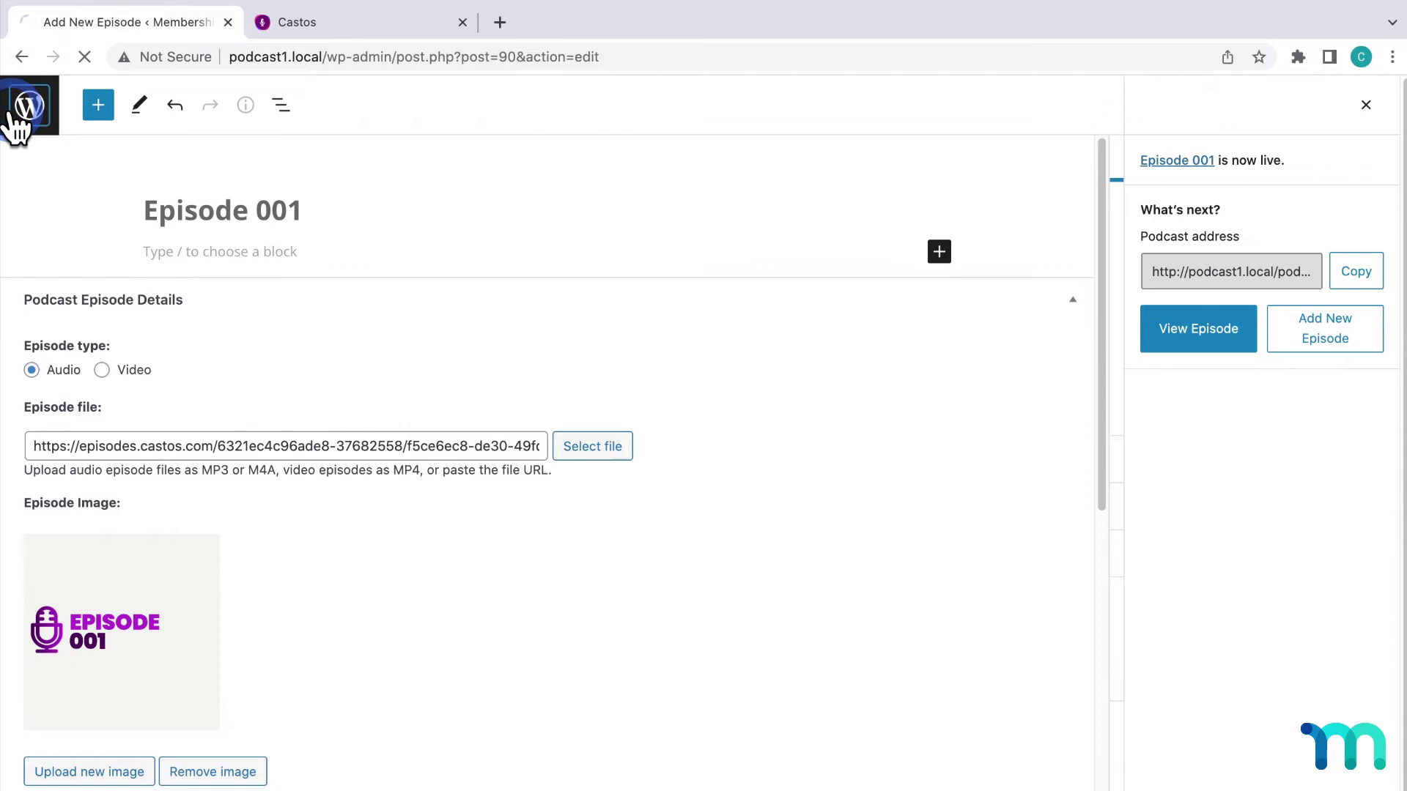
left_click(62, 335)
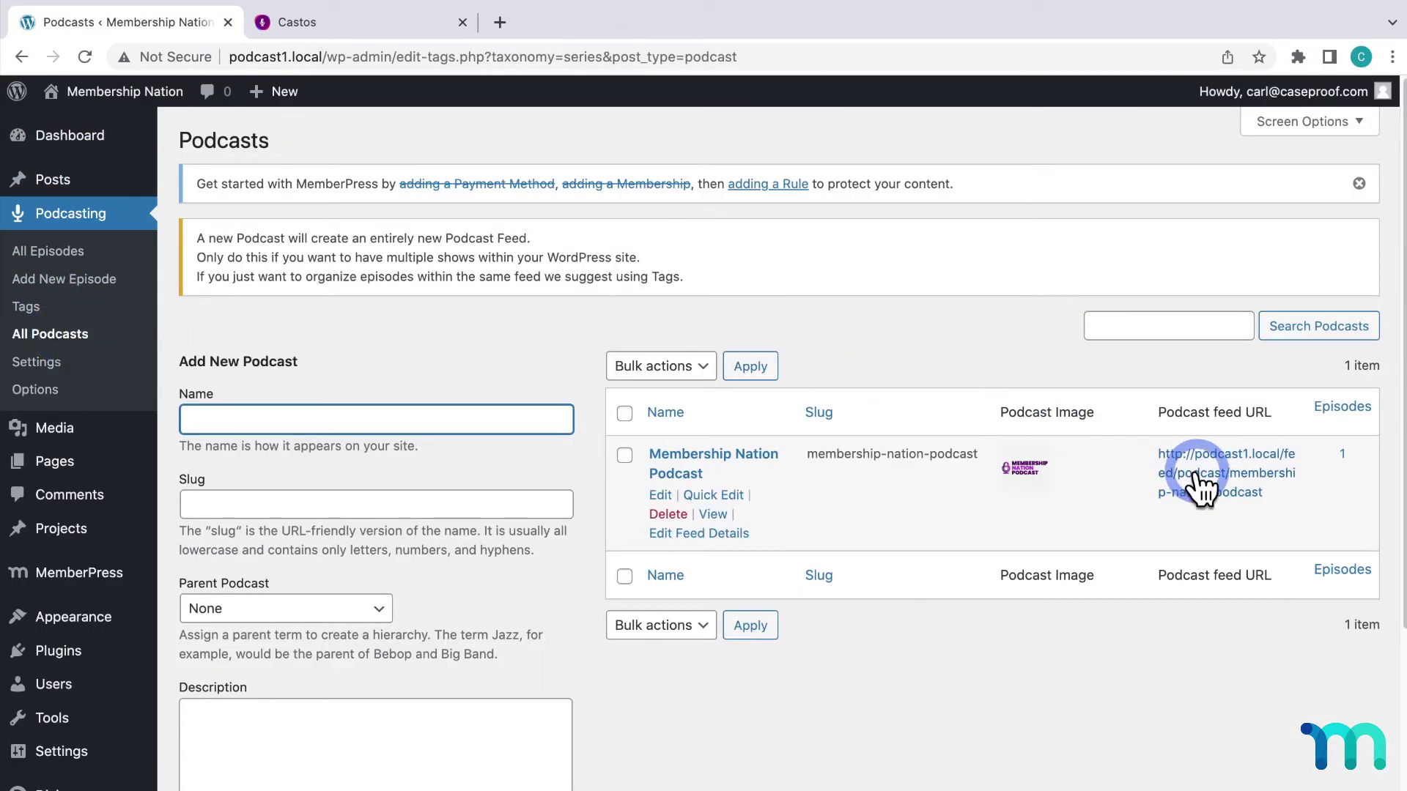
right_click(1197, 475)
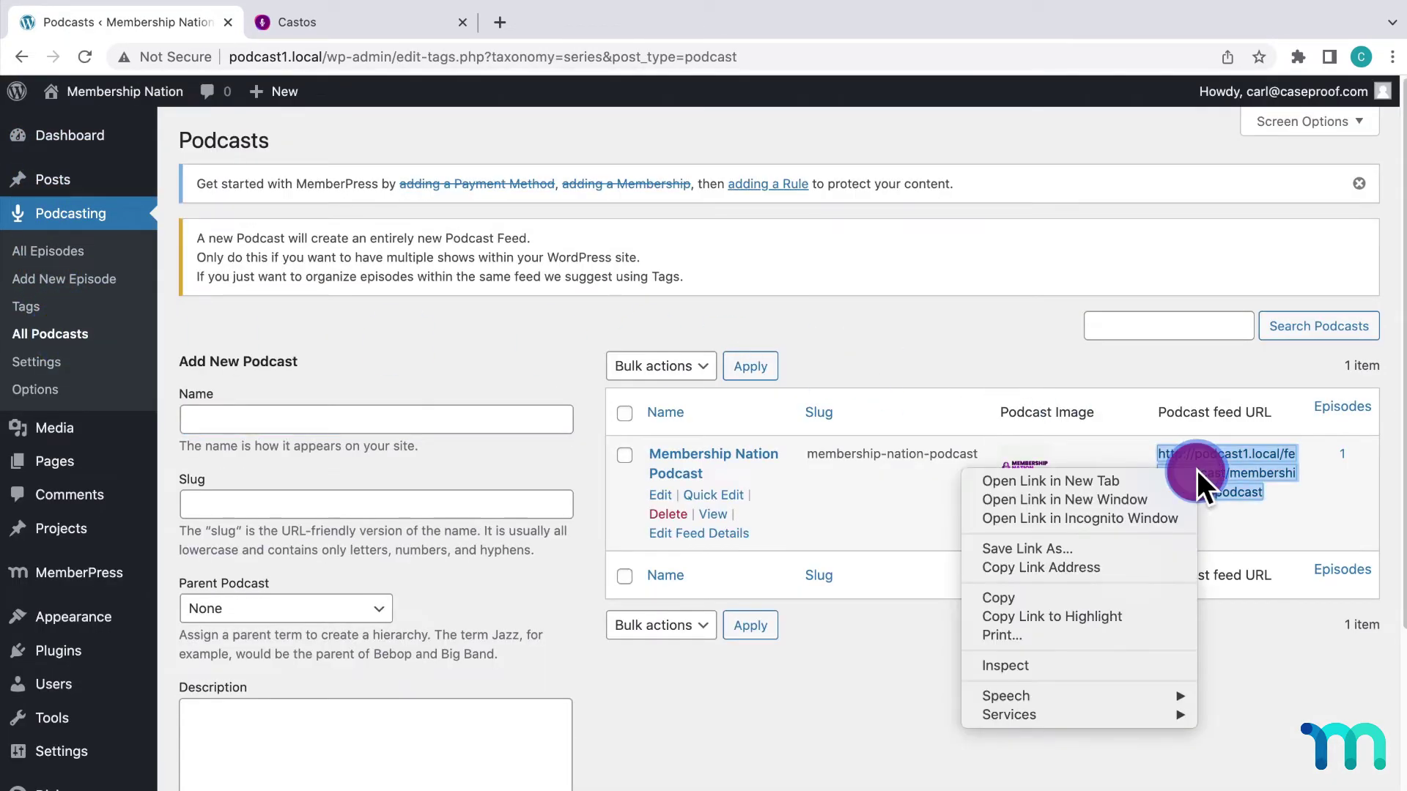
left_click(1158, 566)
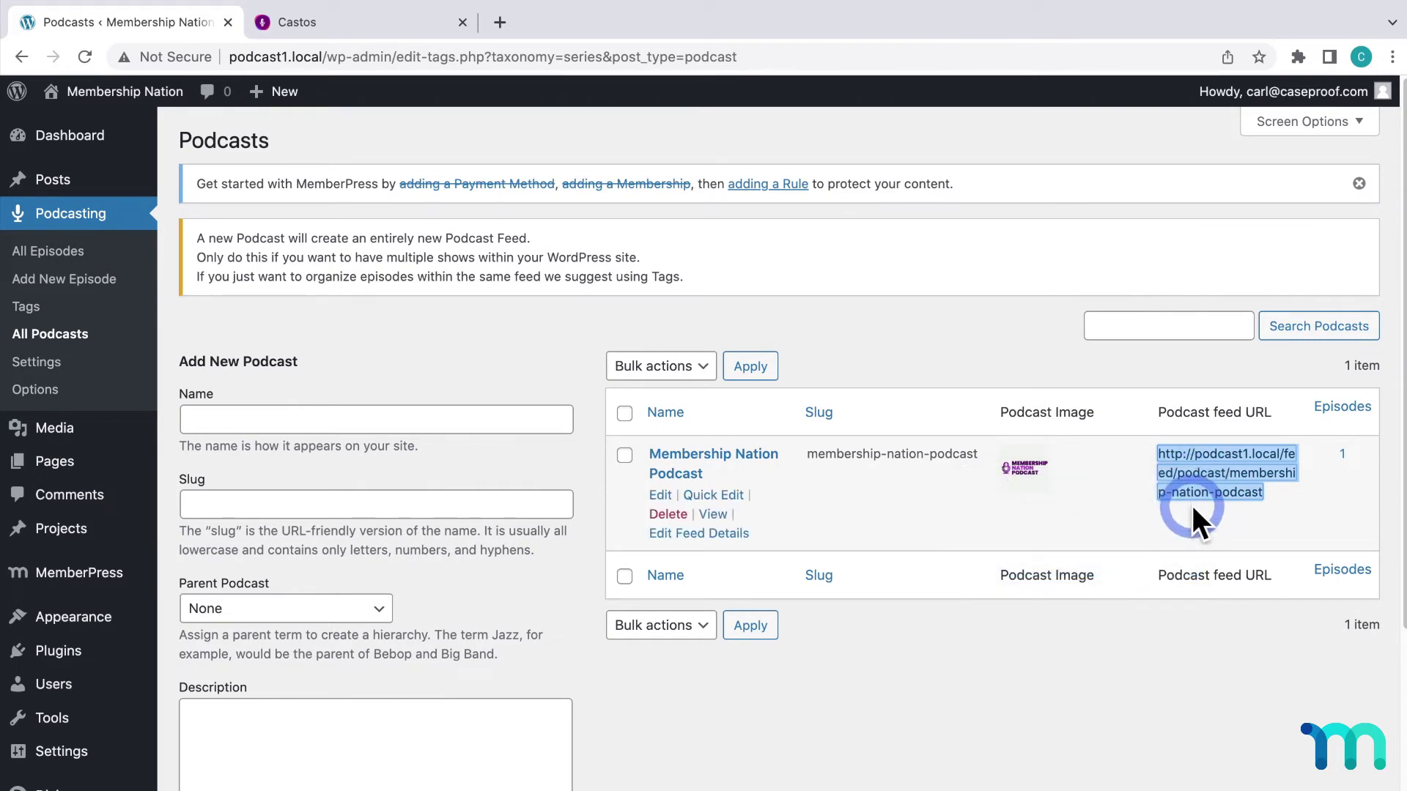
right_click(1195, 491)
left_click(1176, 542)
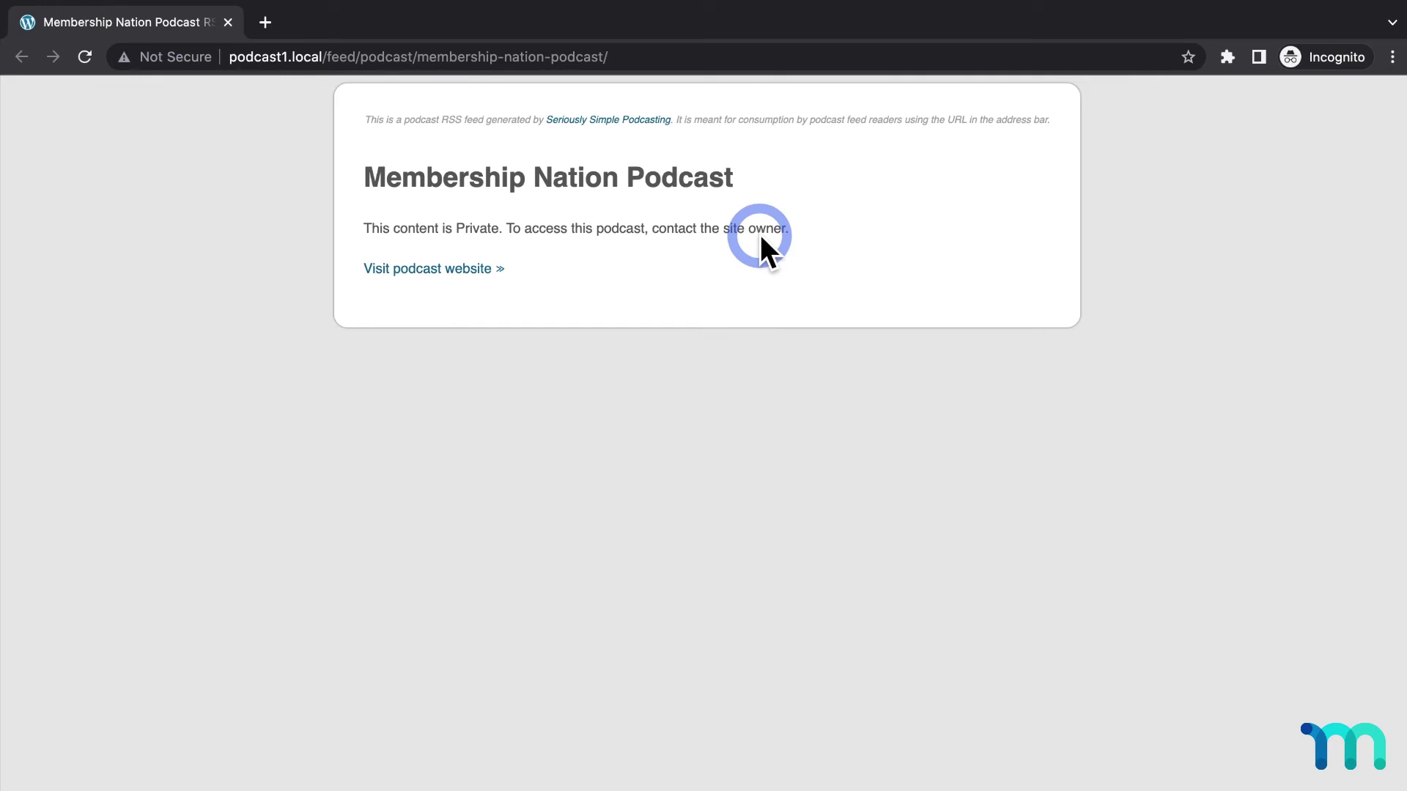
Visit the podcast website from the private feed page, then open MemberPress Memberships in admin
left_click(467, 267)
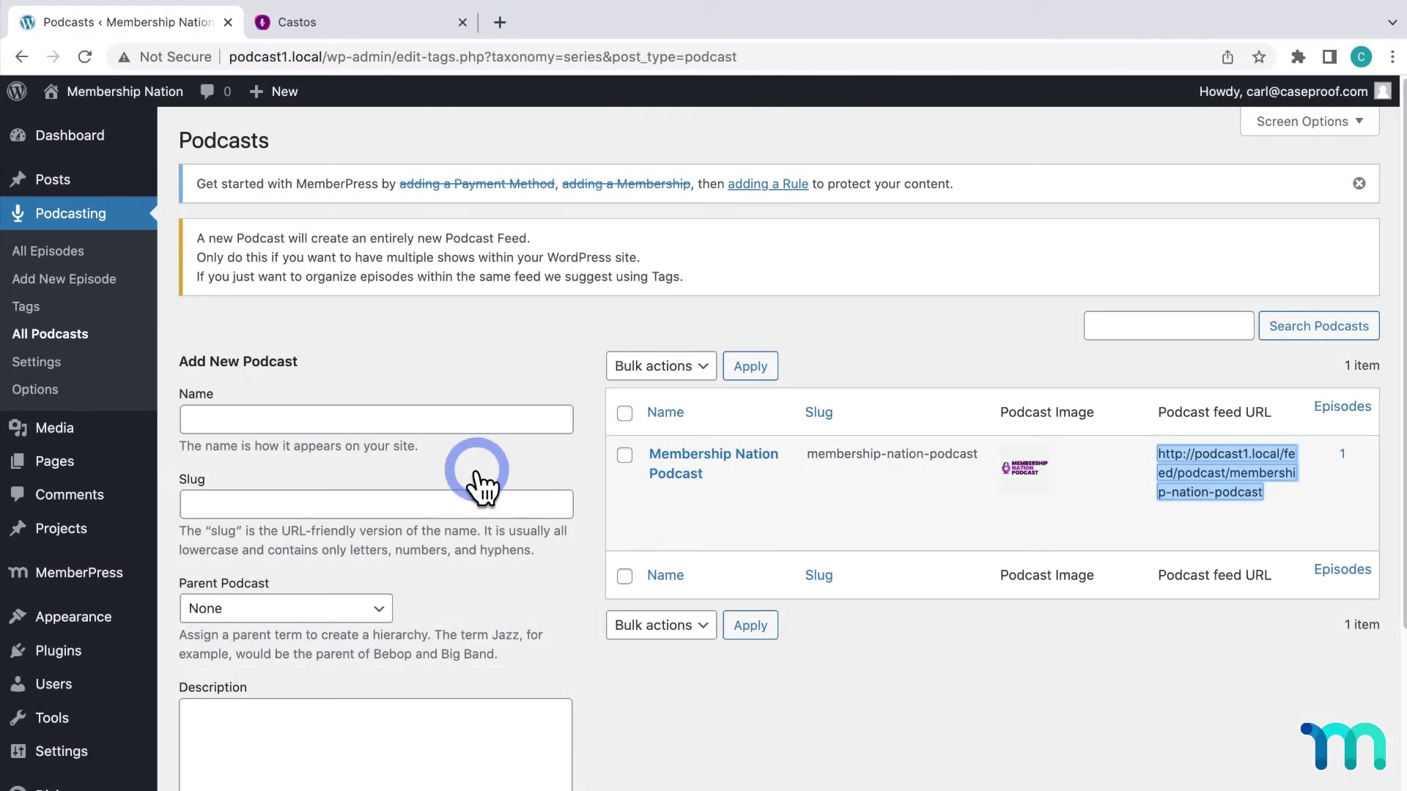
mouse_move(89, 575)
left_click(219, 438)
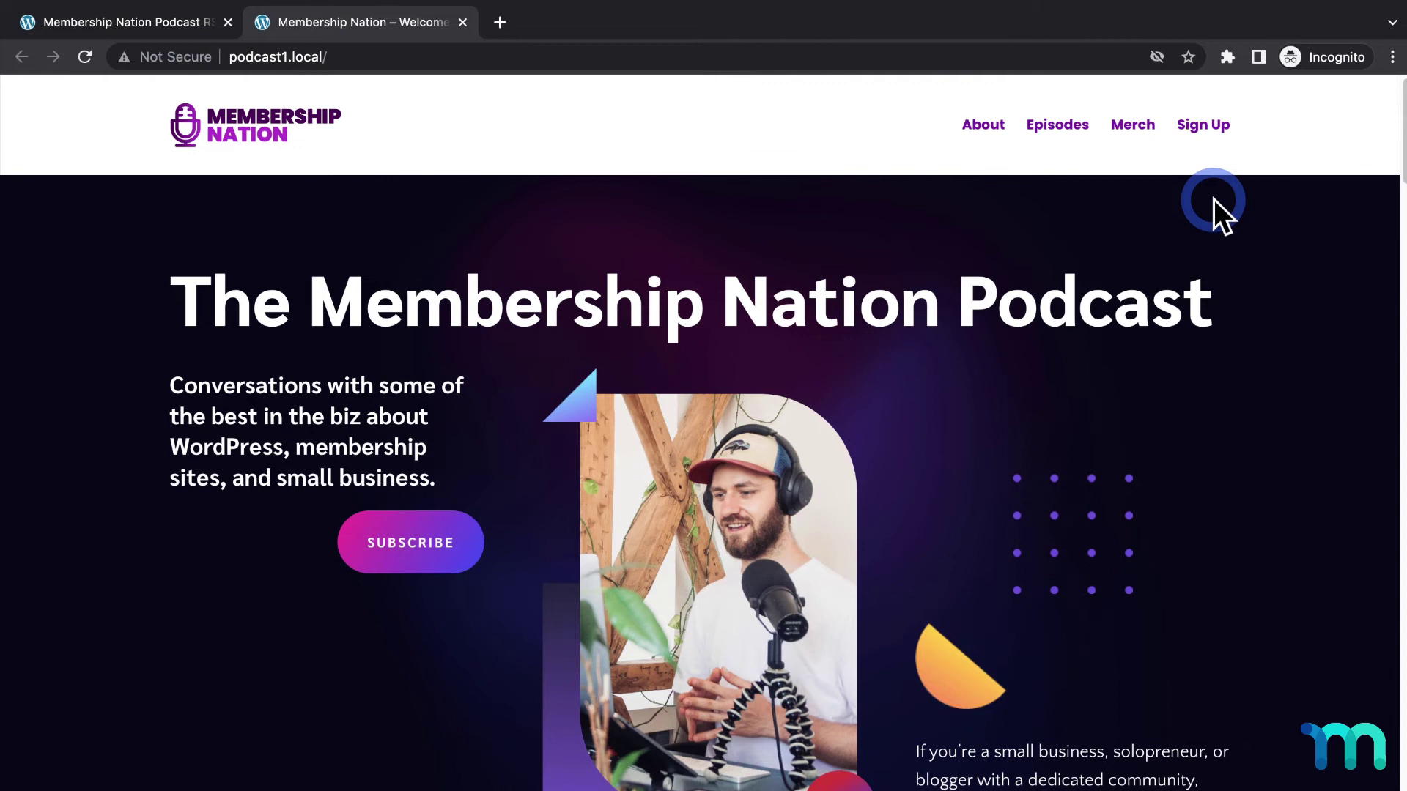
Open the sign-up page and enter the test member's name, street address, city/zip and username
left_click(1206, 132)
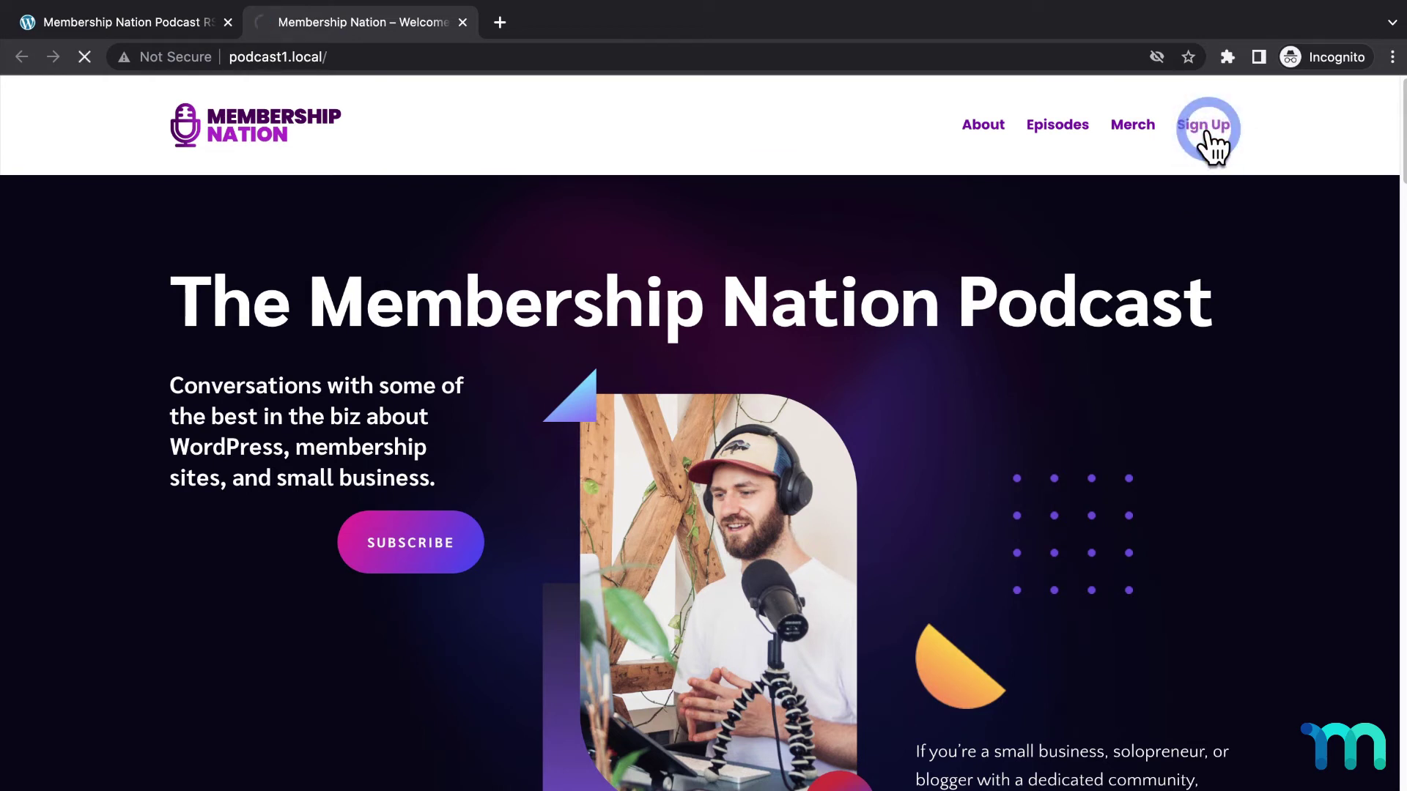
scroll(802, 264, "down", 4)
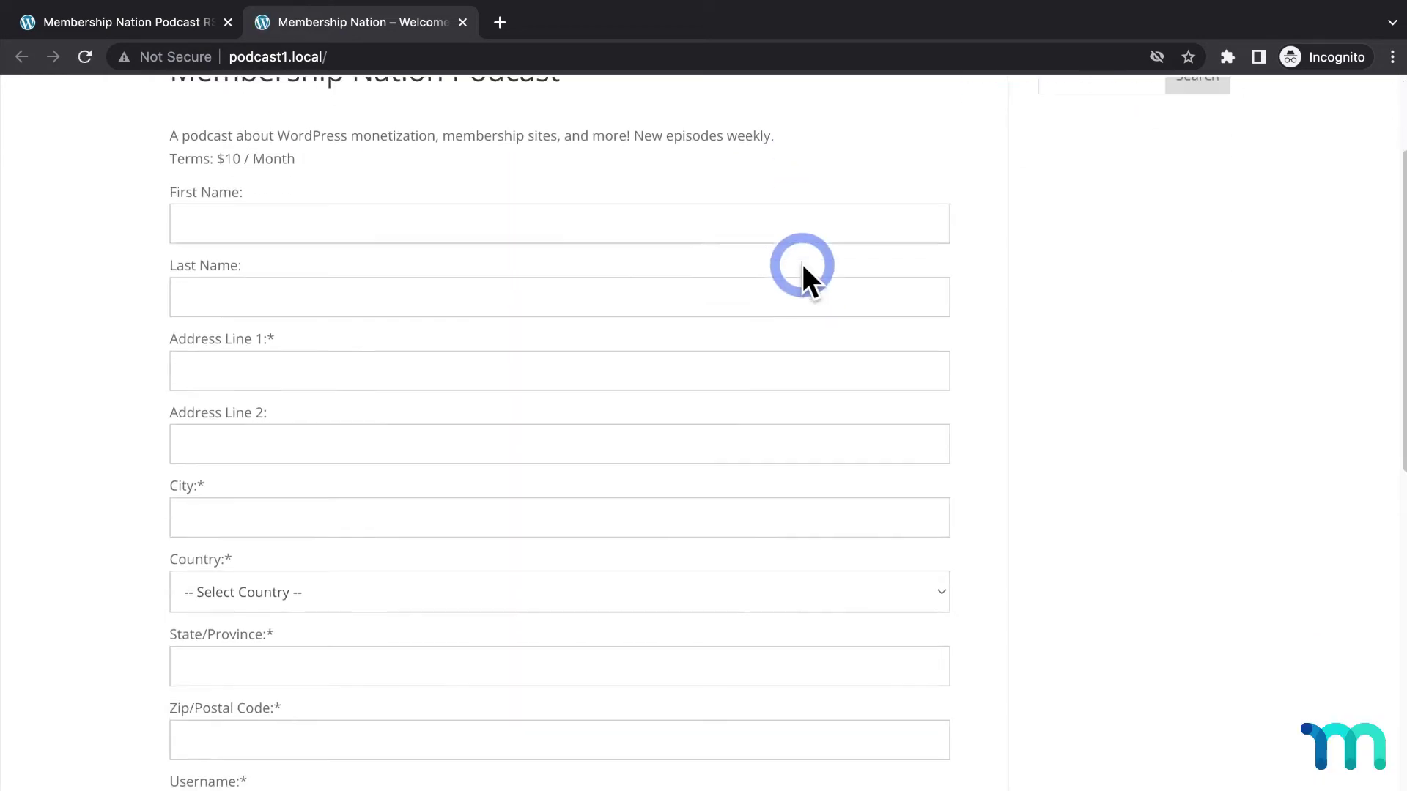
left_click(545, 120)
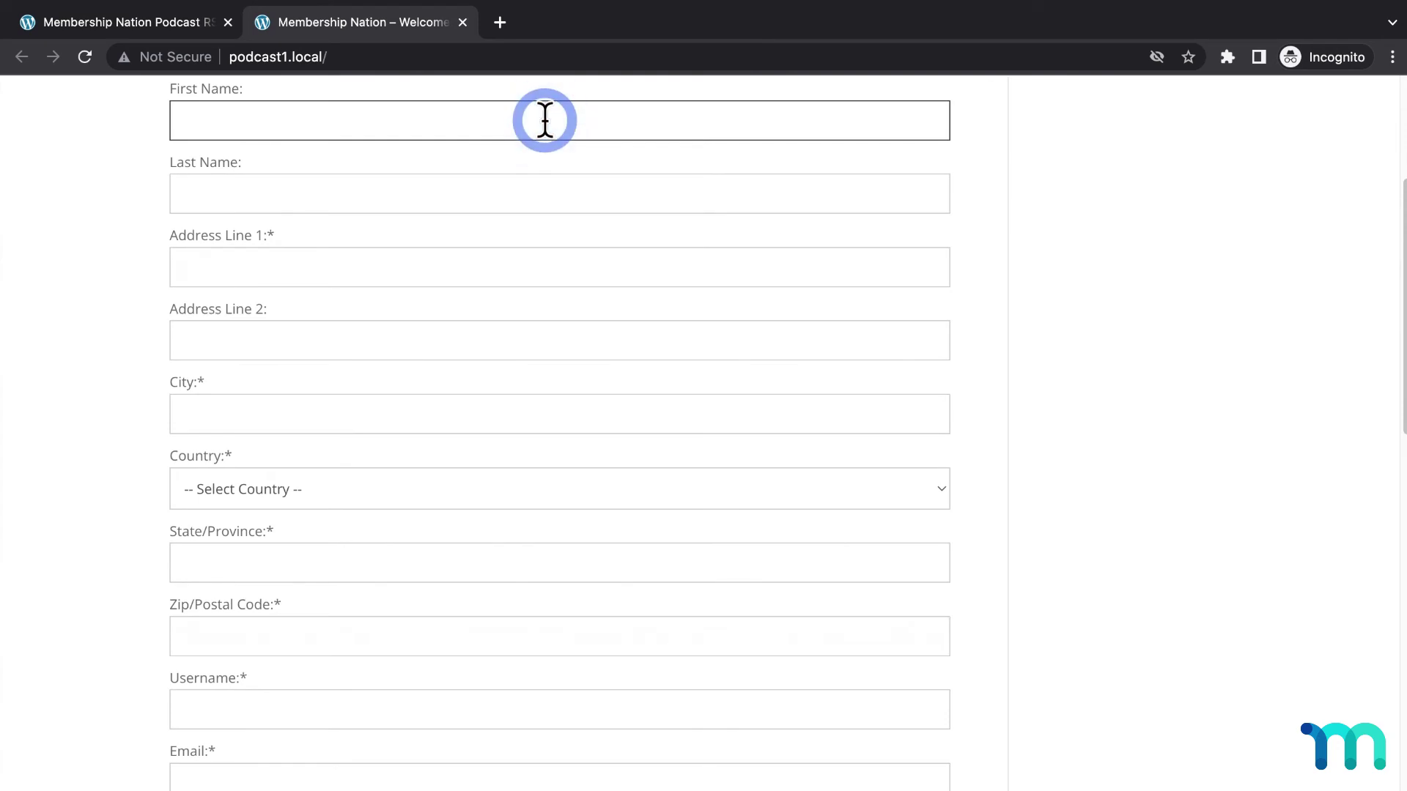
type("John")
key("Tab")
type("Test")
key("Tab")
type("111 Main")
key("Tab")
key("Tab")
type("City")
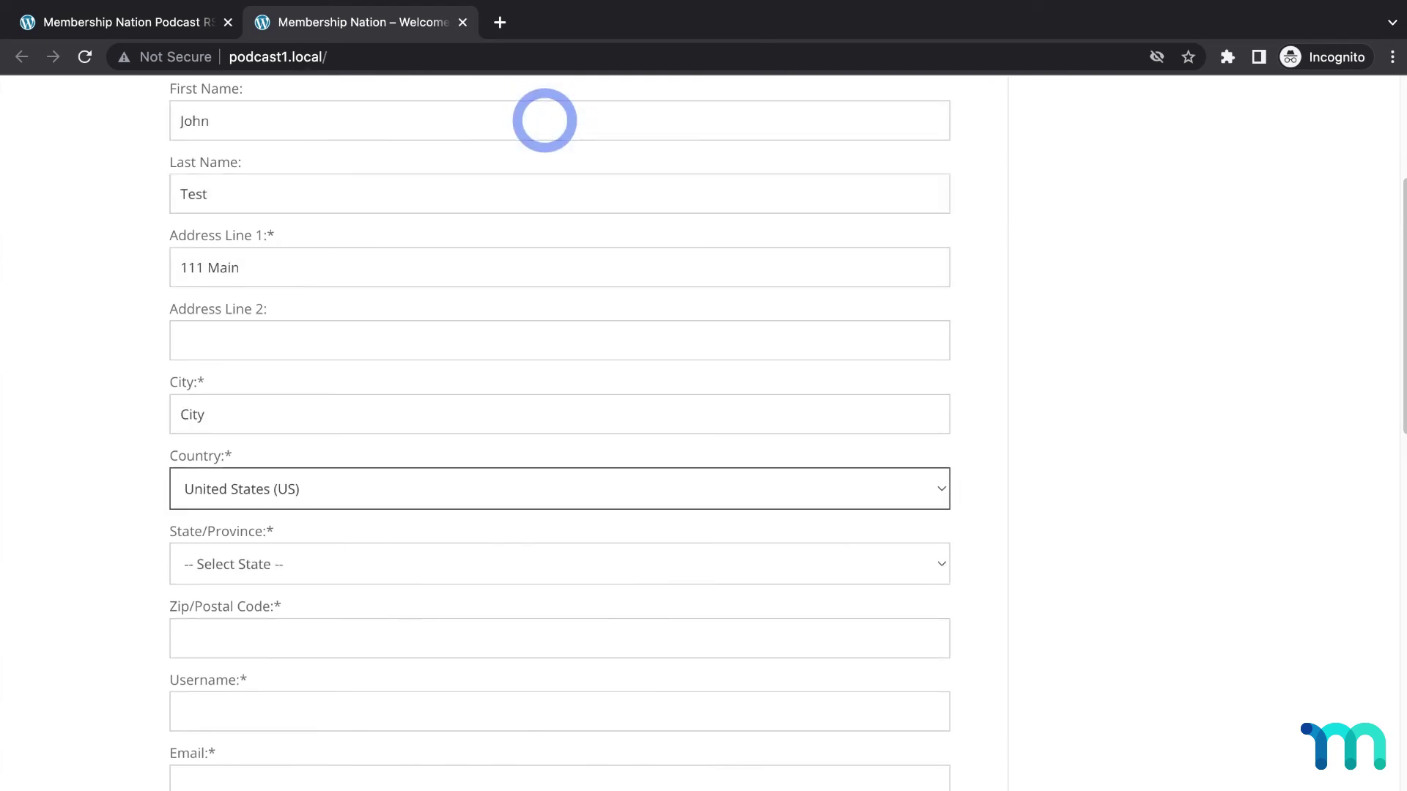
type("90210")
left_click(486, 712)
type("johndoetest1")
Fill in the email, password and Stripe test card details, then submit the sign-up
scroll(418, 548, "down", 3)
left_click(418, 549)
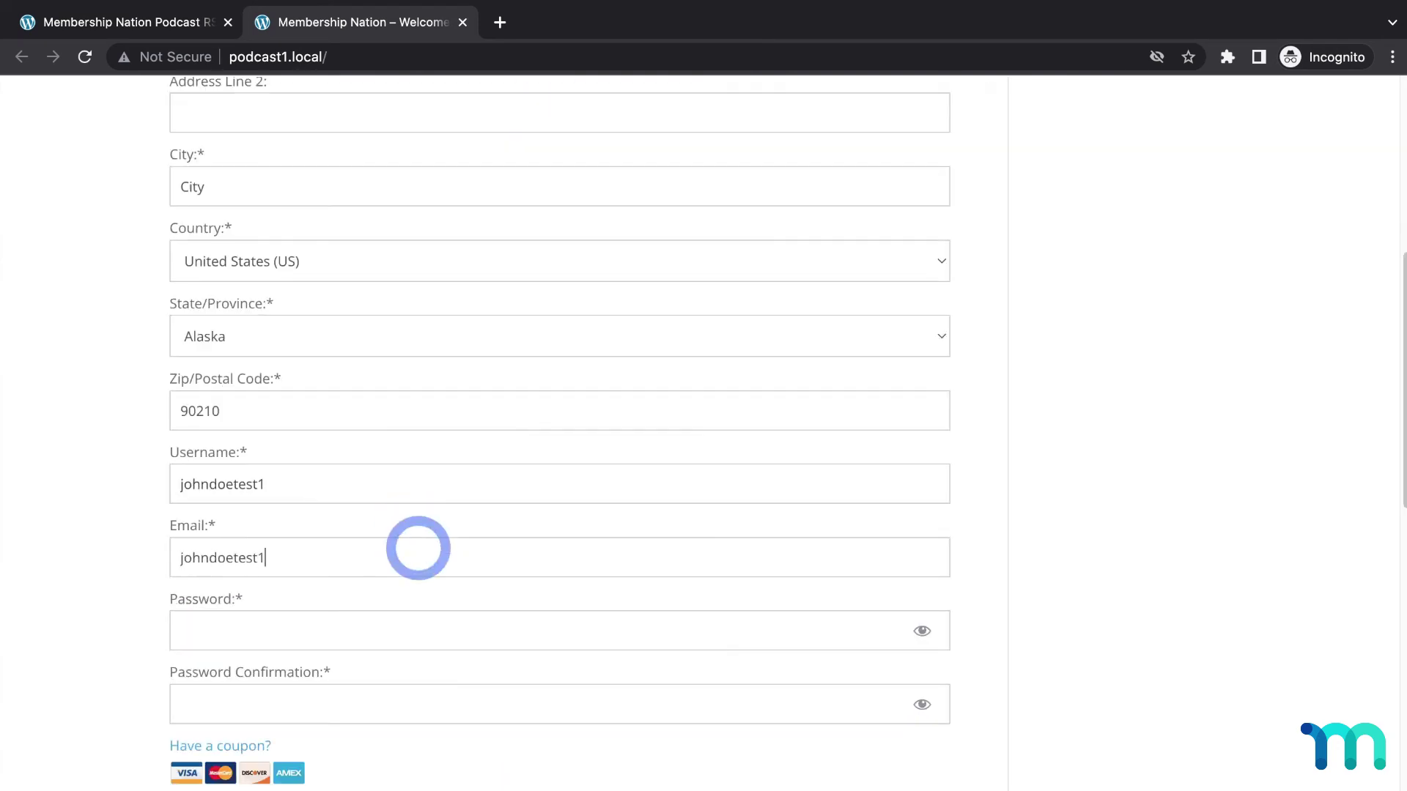
type("23")
key("Tab")
type("test123")
scroll(1106, 508, "down", 6)
left_click(252, 415)
type("42424242424242421123111")
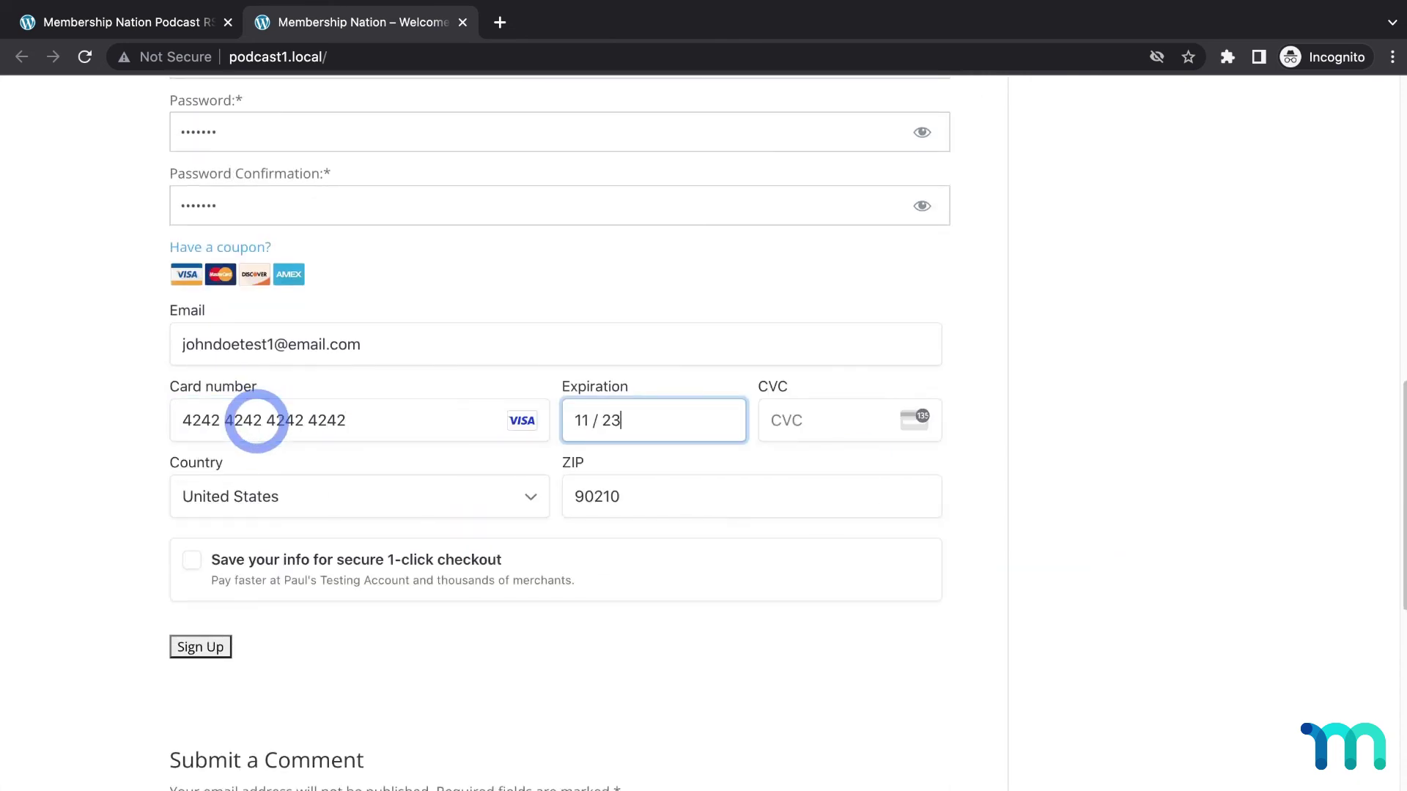
left_click(226, 647)
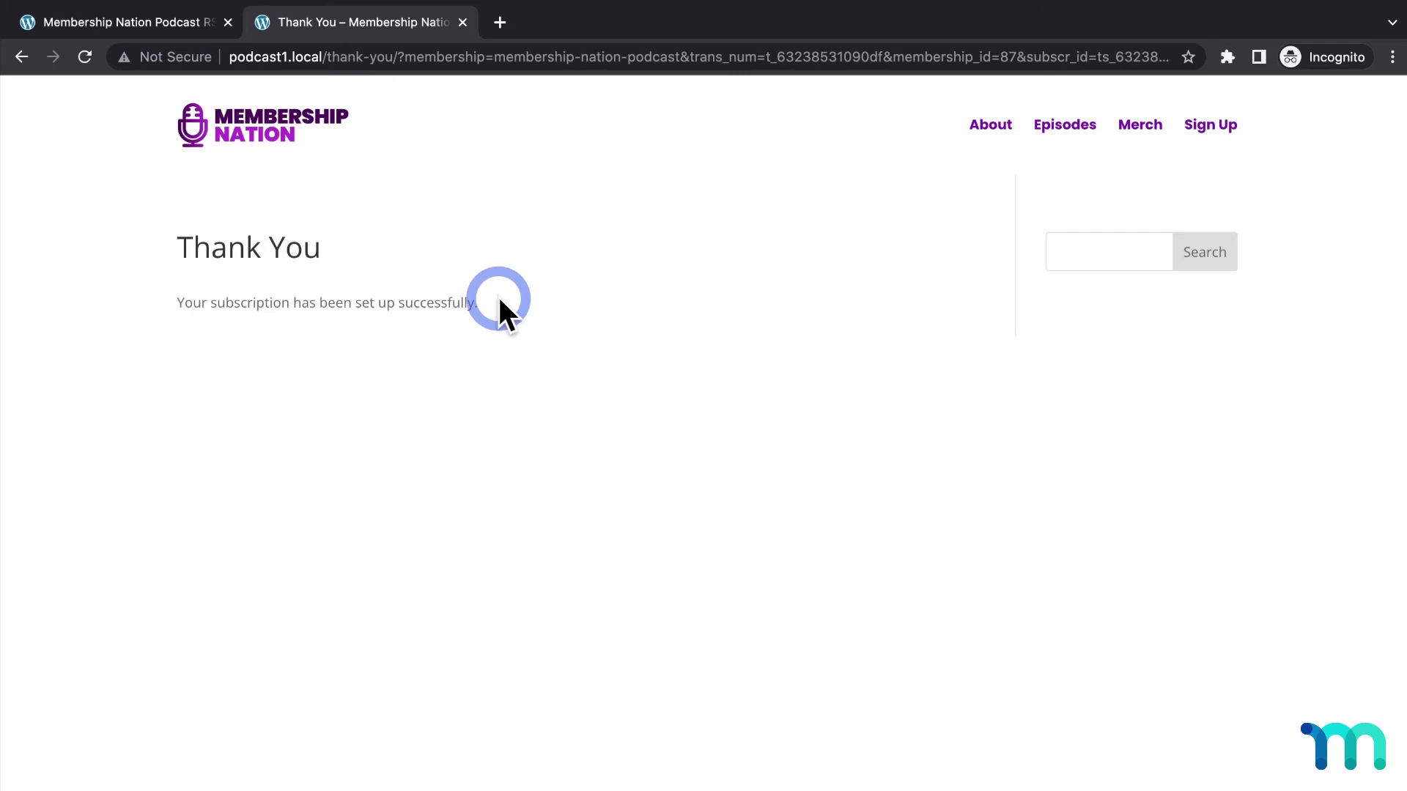
Load the copied podcast feed URL in the address bar, then return to the admin window
left_click(624, 56)
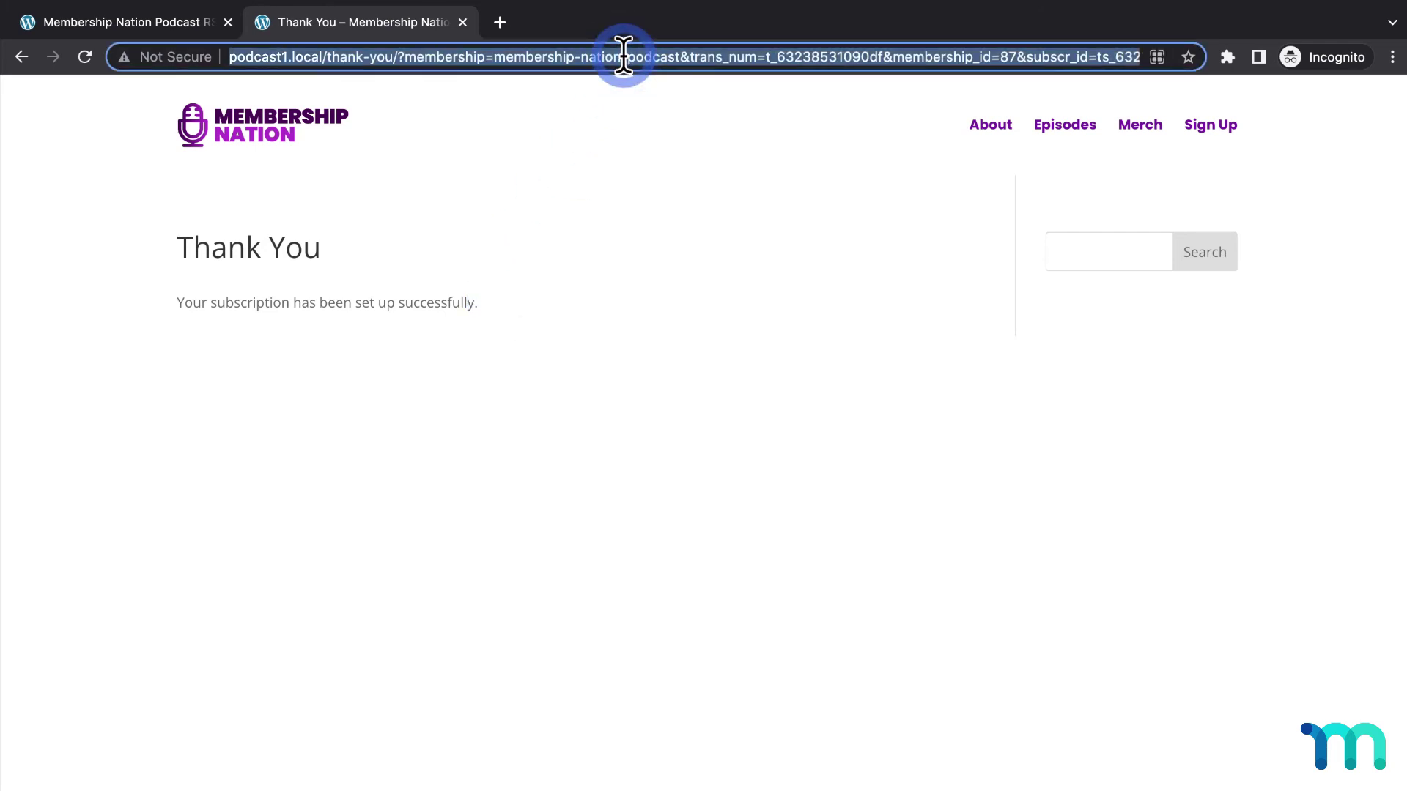
type("http://podcast1.local/feed/podcast/membership-nation-podcast/")
key("Return")
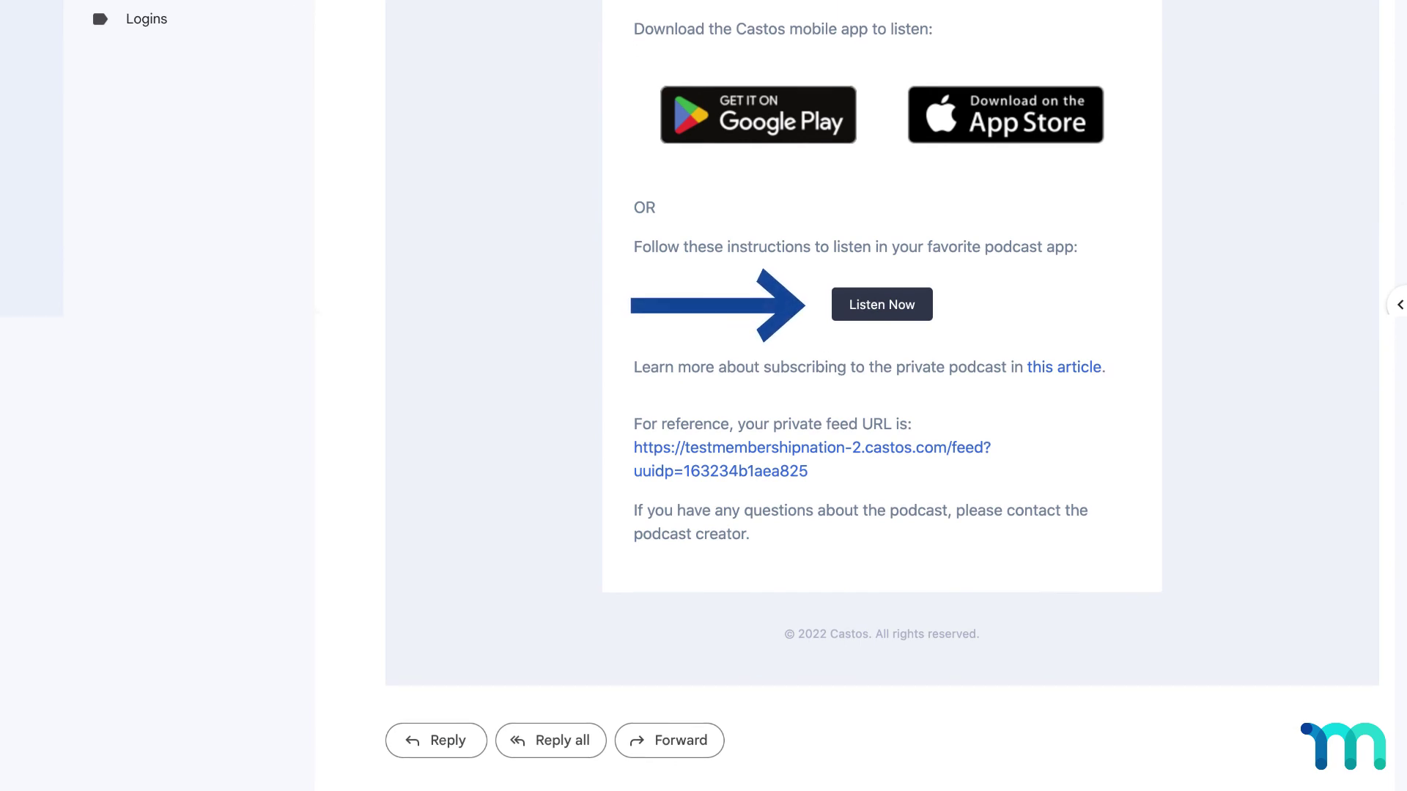
left_click(394, 341)
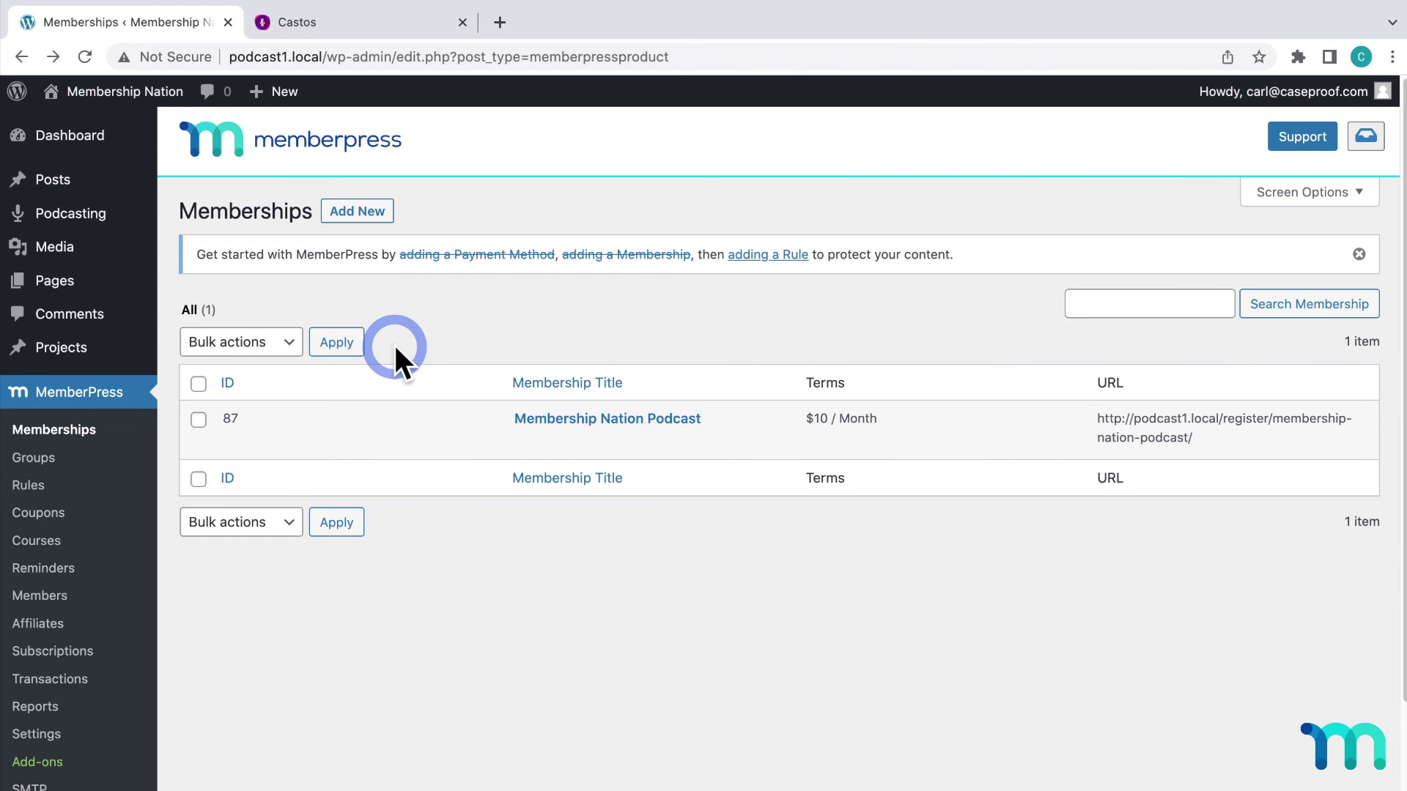
Switch to Castos and view Private Subscribers, including the new Membership Nation Podcast member
left_click(410, 31)
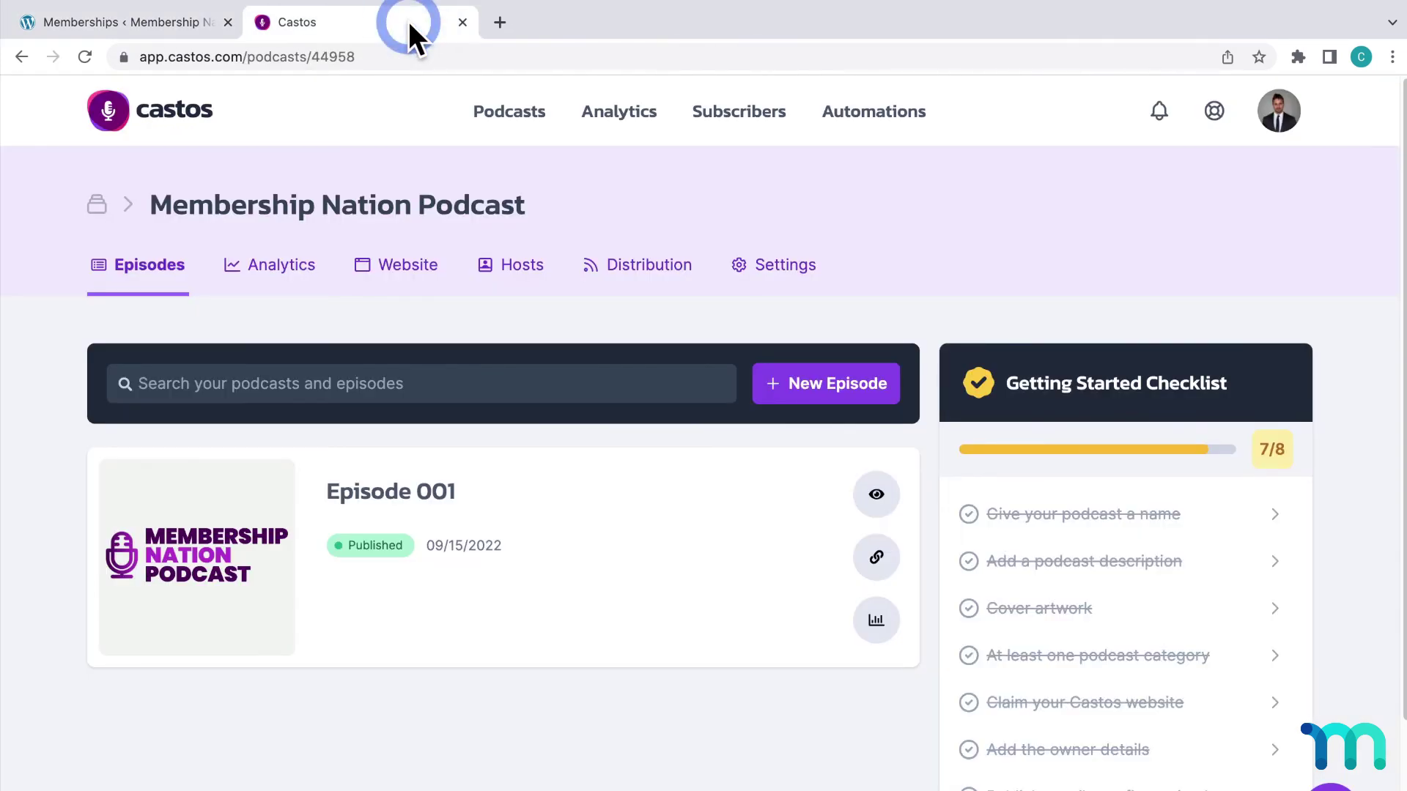
left_click(741, 123)
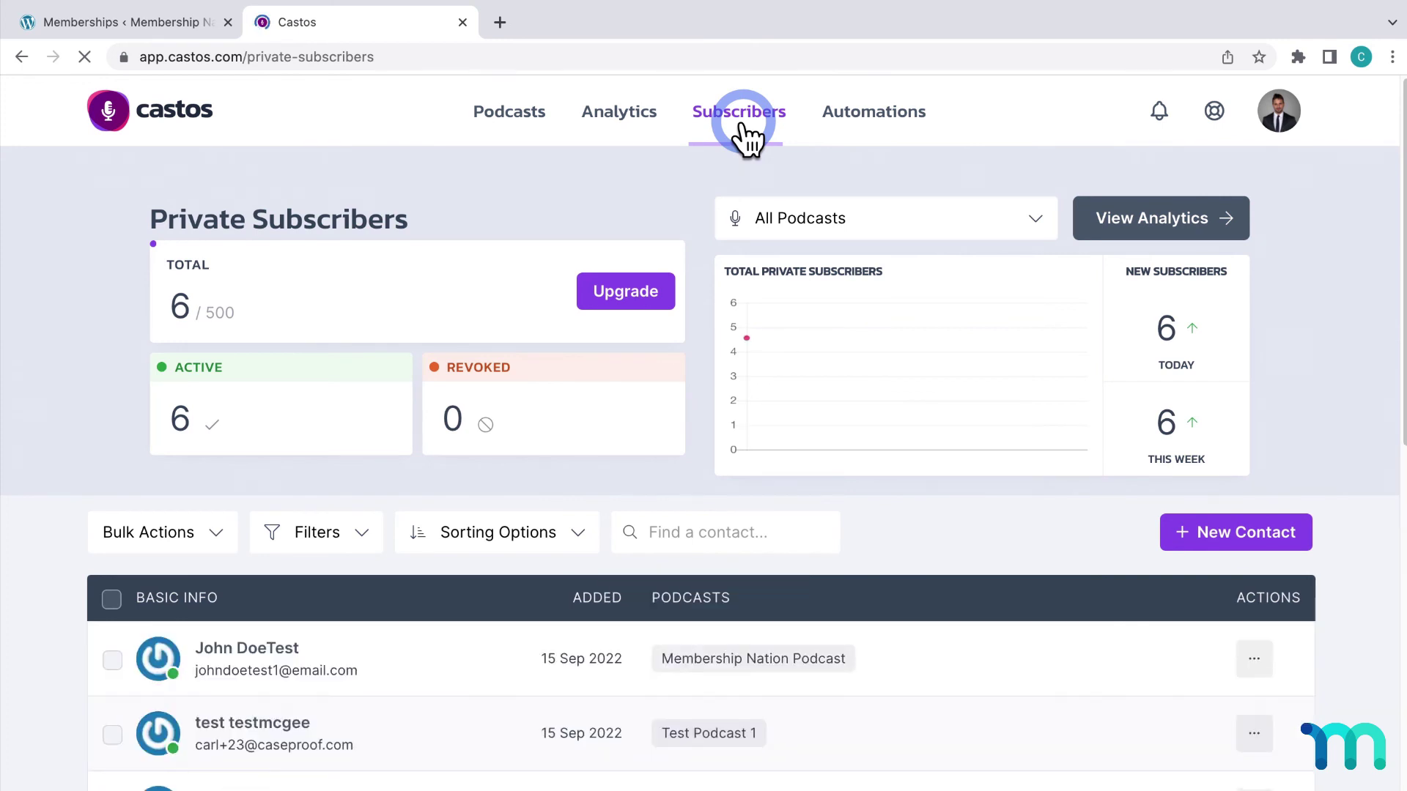
scroll(809, 352, "down", 4)
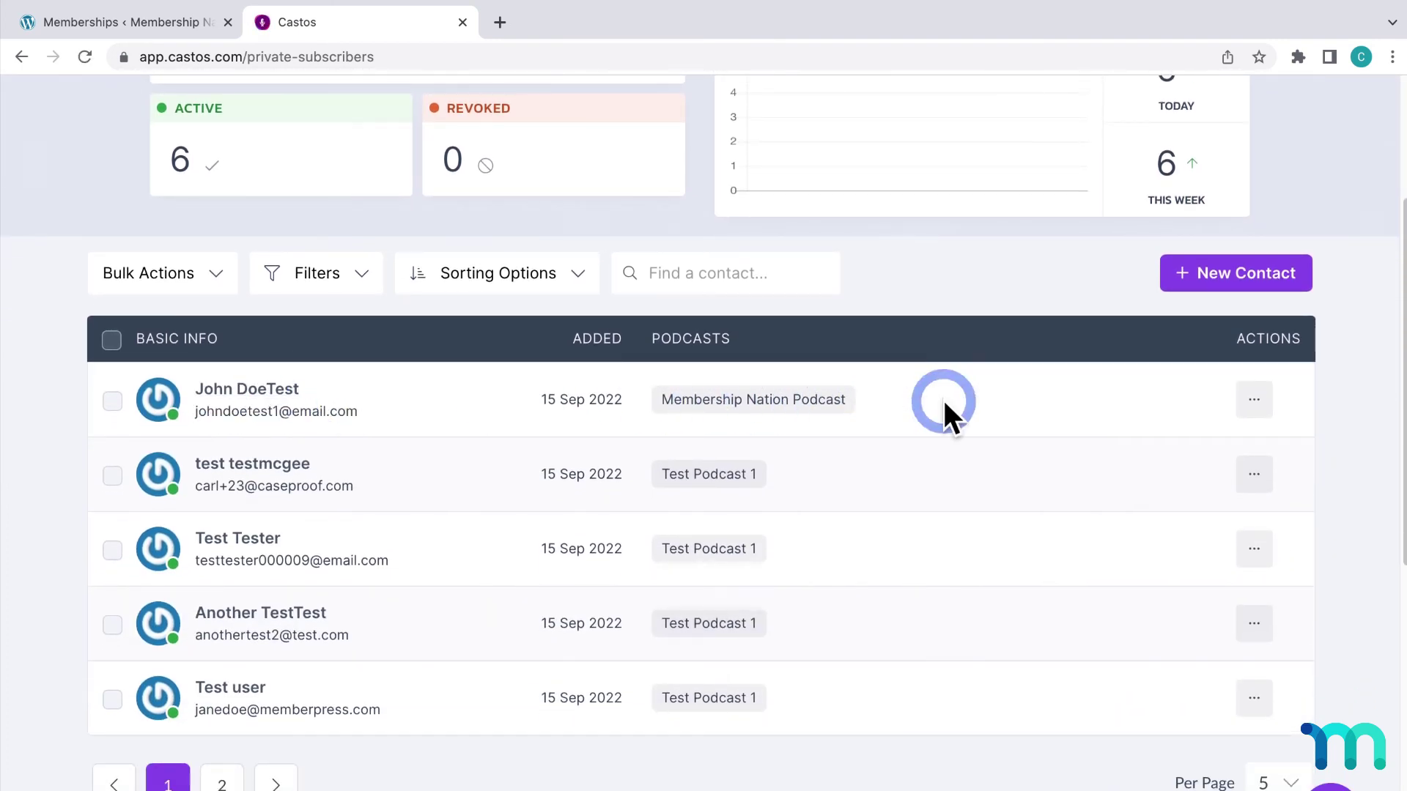
scroll(944, 400, "up", 1)
scroll(944, 400, "up", 3)
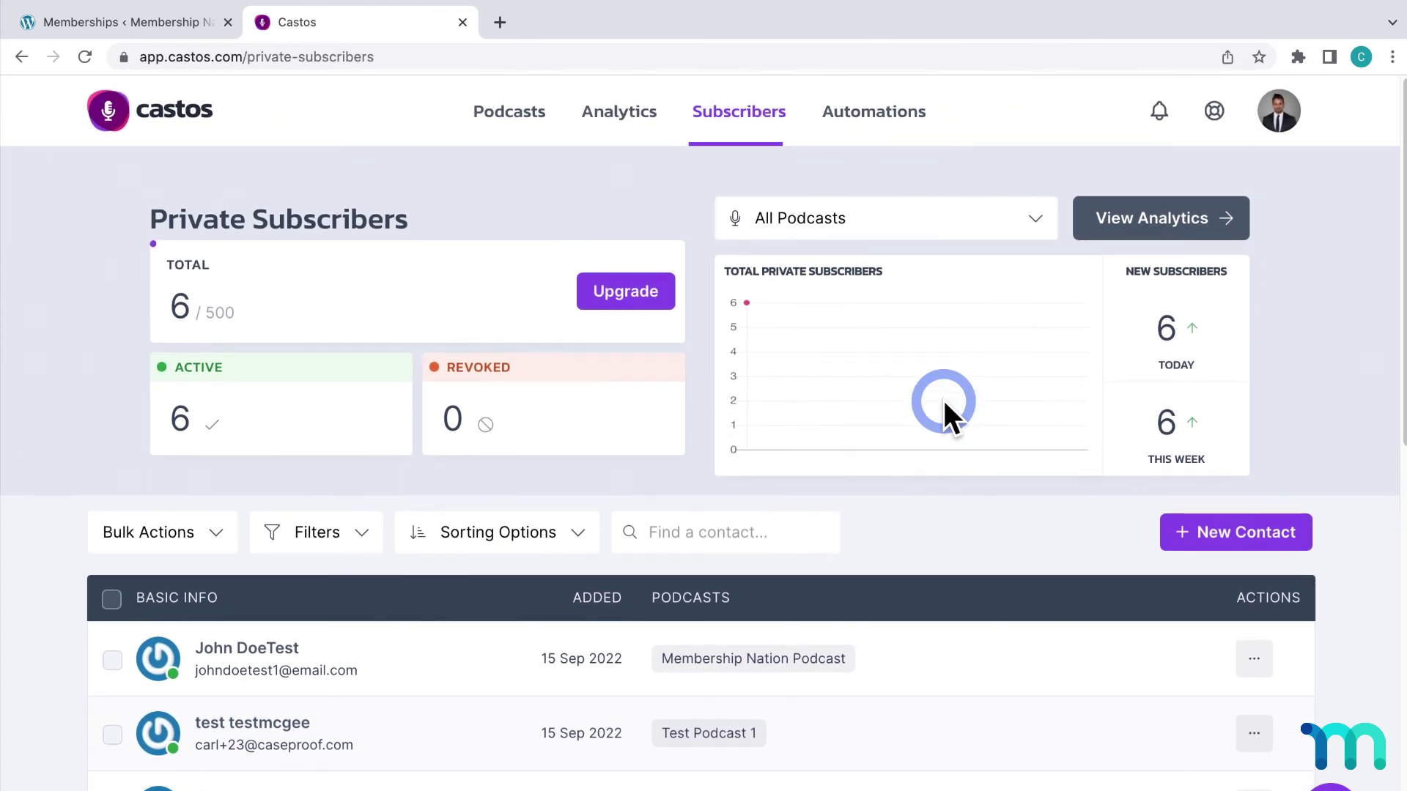